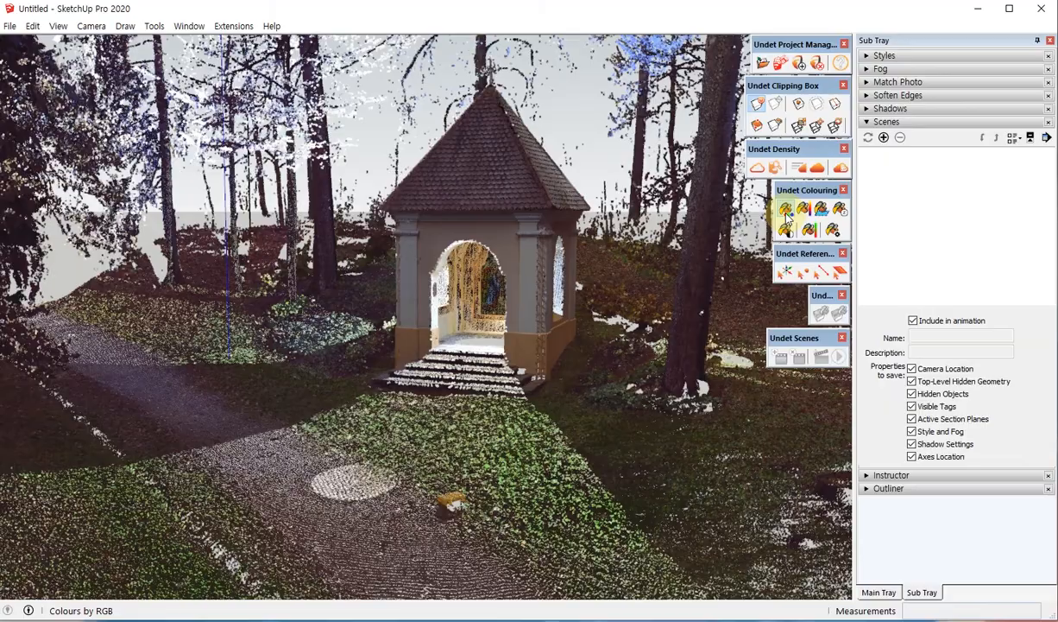
# Colour the point cloud around the chapel by intensity
pyautogui.moveTo(341, 242); pyautogui.dragTo(402, 253, button='middle')
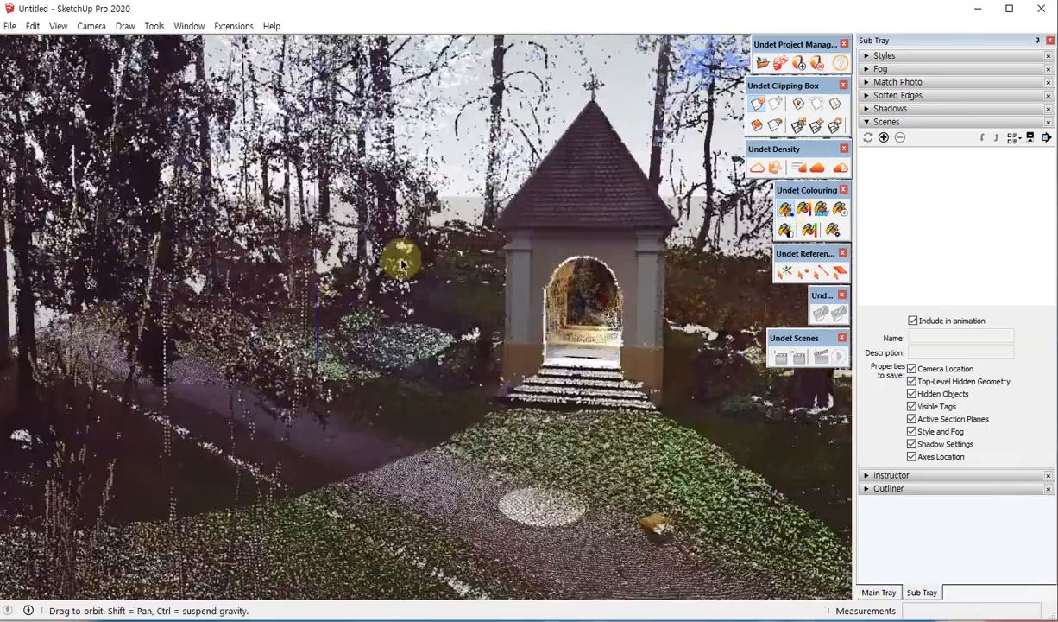
pyautogui.scroll(3, 617, 234)
pyautogui.moveTo(617, 235); pyautogui.dragTo(512, 224, button='middle')
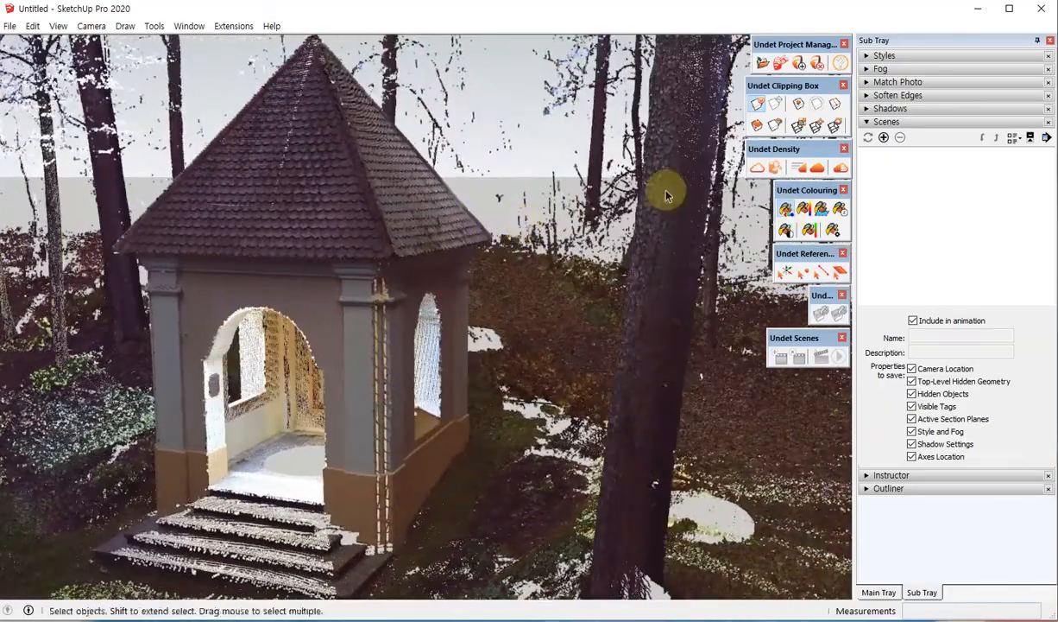
pyautogui.scroll(-5, 647, 198)
pyautogui.moveTo(419, 212)
pyautogui.mouseDown(button='middle')
pyautogui.moveTo(397, 229)
pyautogui.moveTo(426, 221)
pyautogui.mouseUp(button='middle')
pyautogui.scroll(5, 451, 220)
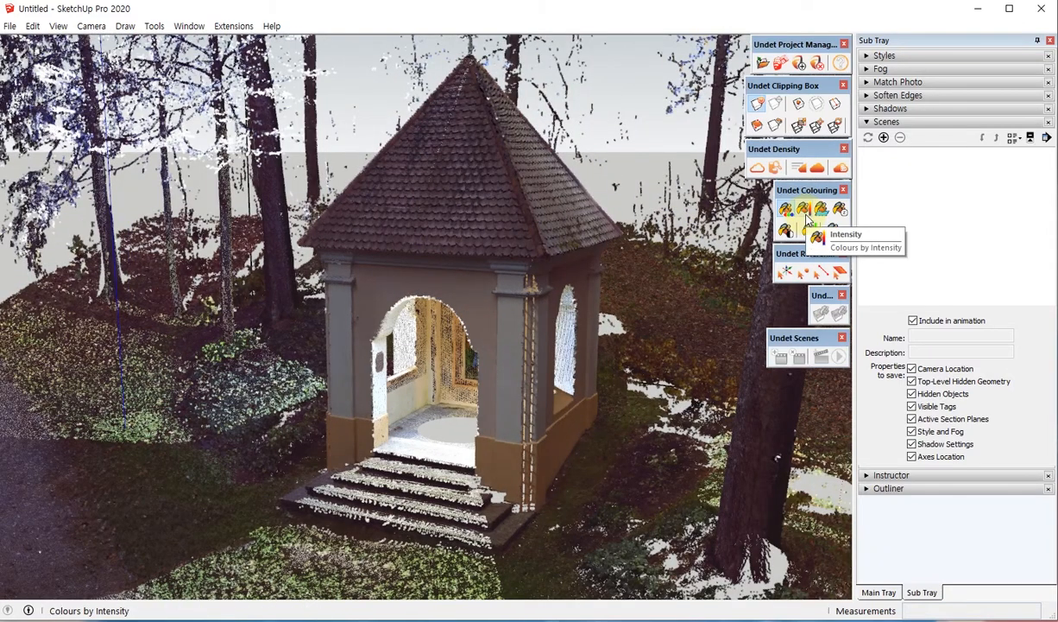
pyautogui.click(459, 288)
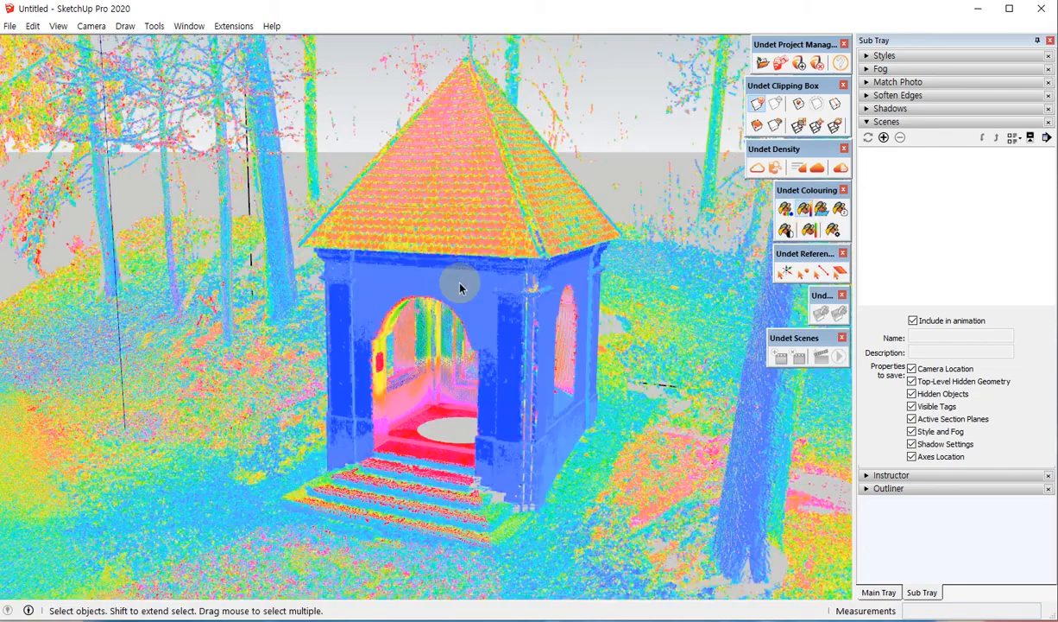
# Switch the point cloud from intensity colouring to RGB colouring
pyautogui.scroll(-3, 460, 288)
pyautogui.moveTo(440, 270); pyautogui.dragTo(481, 288, button='middle')
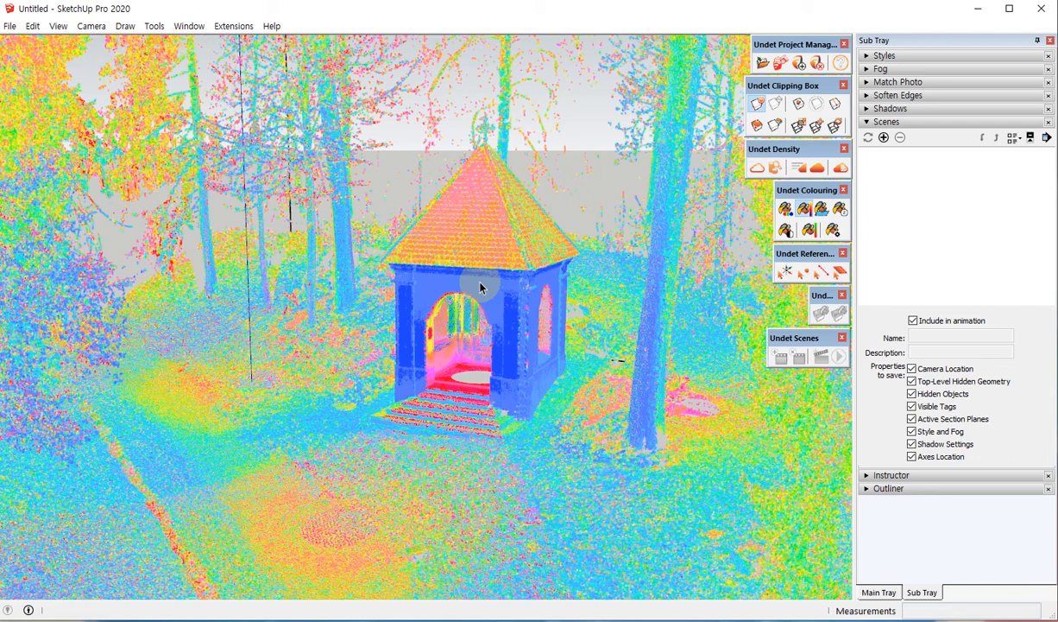
pyautogui.scroll(3, 480, 289)
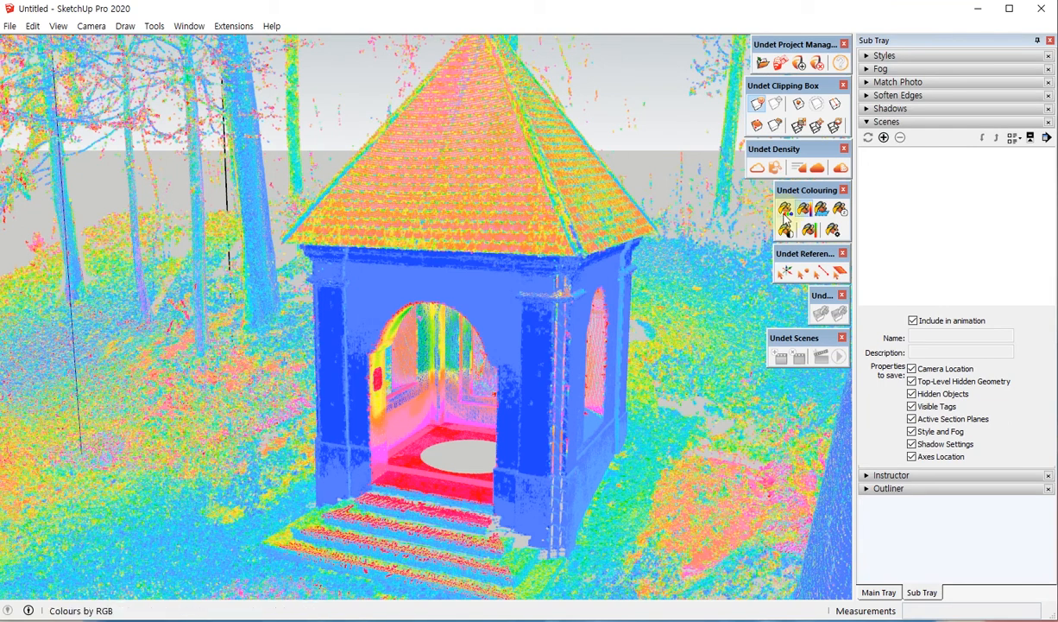
pyautogui.click(785, 211)
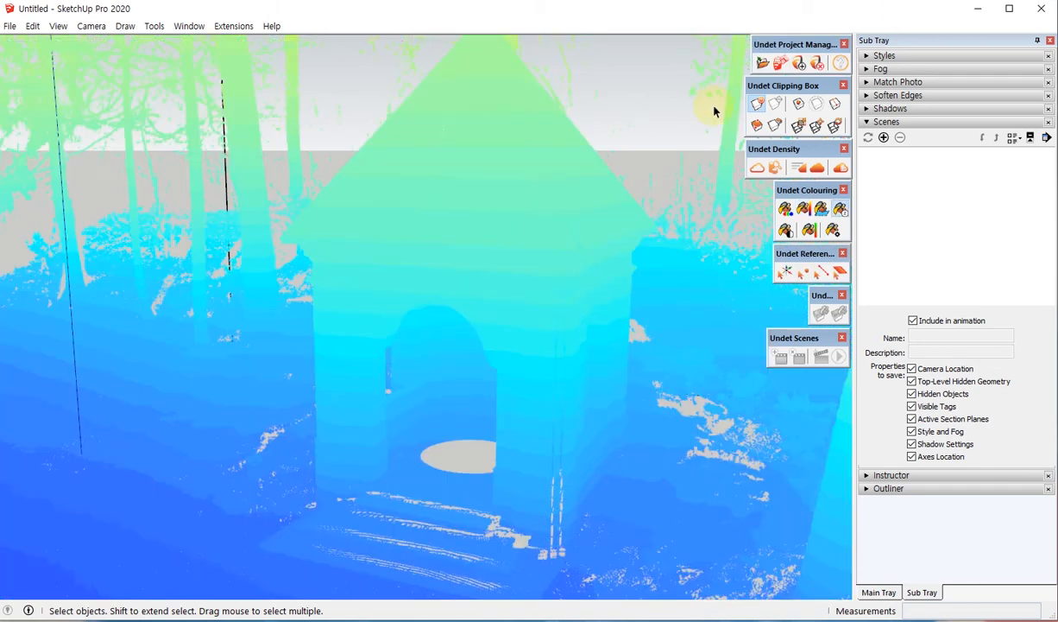
# Examine how the height-based colouring varies across the ground, the chapel and the treetops of the point cloud
pyautogui.middleClick(529, 215)
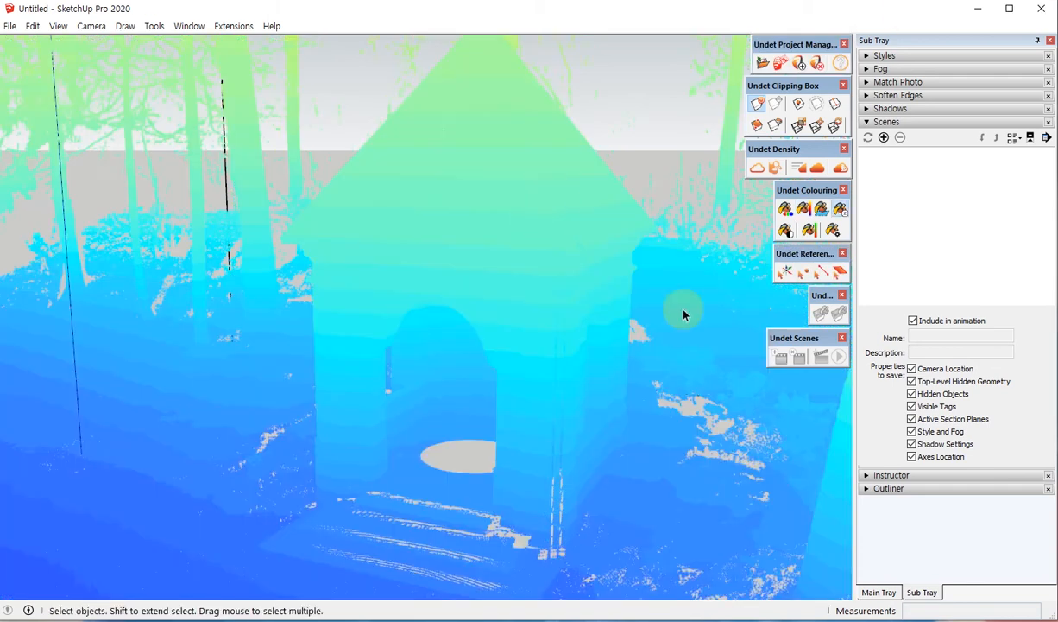
pyautogui.scroll(-3, 685, 312)
pyautogui.scroll(-3, 605, 301)
pyautogui.moveTo(567, 315); pyautogui.dragTo(449, 339, button='middle')
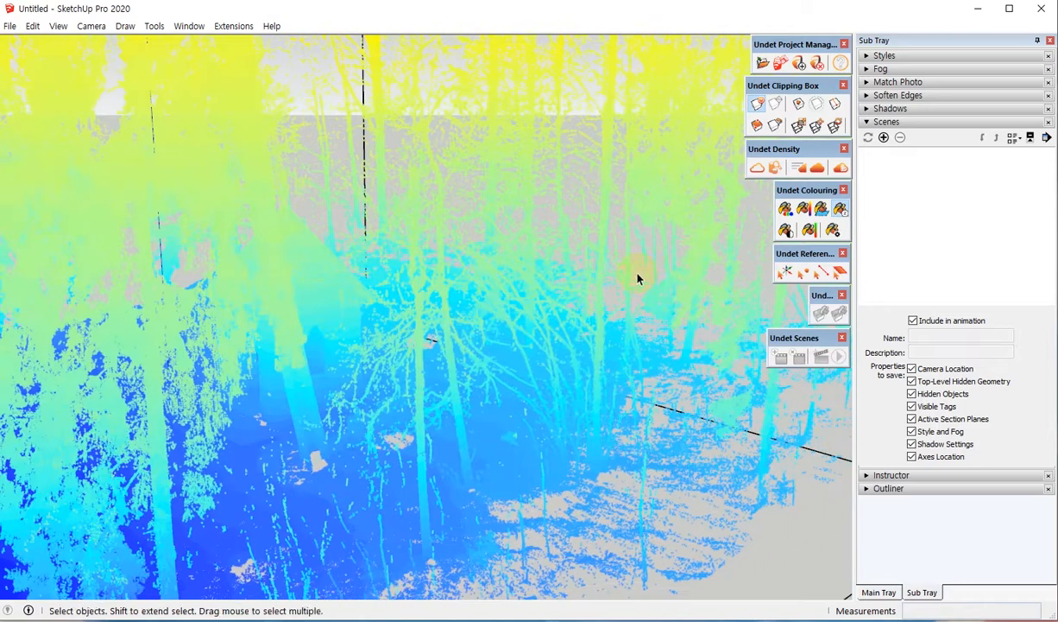
pyautogui.scroll(-5, 638, 277)
pyautogui.moveTo(570, 307); pyautogui.dragTo(598, 288, button='middle')
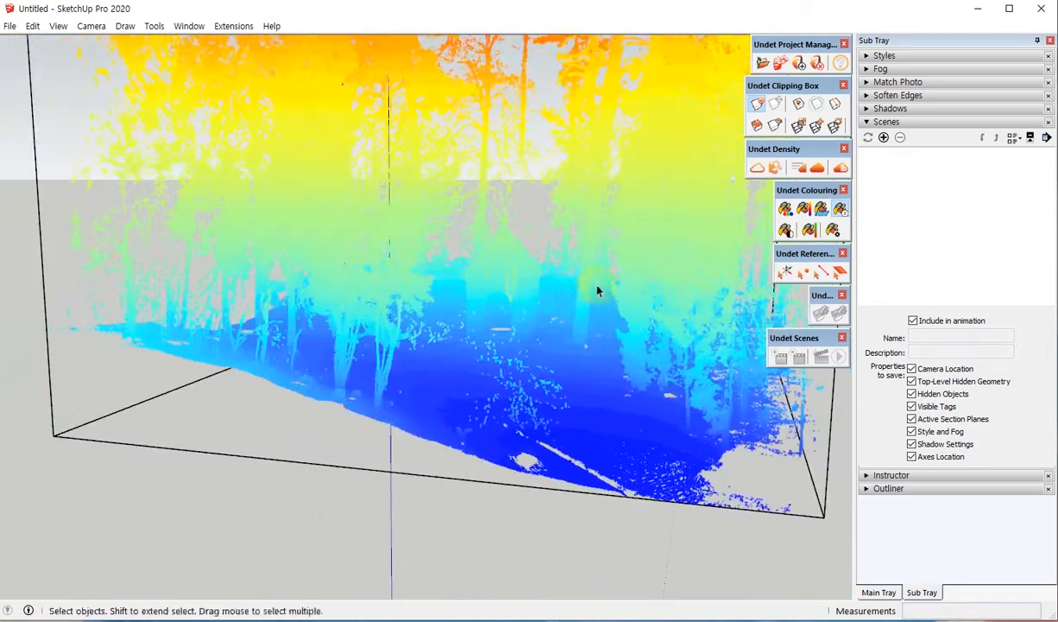
pyautogui.scroll(5, 542, 288)
pyautogui.scroll(-2, 518, 289)
pyautogui.scroll(-2, 523, 291)
pyautogui.moveTo(525, 293); pyautogui.dragTo(477, 305, button='middle')
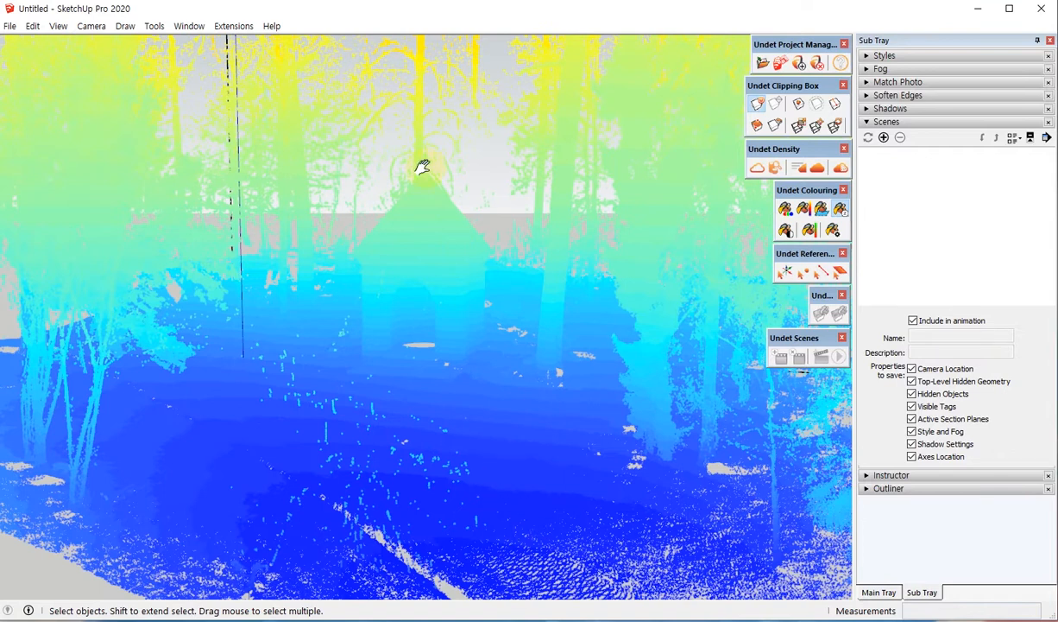
pyautogui.keyDown('shift'); pyautogui.moveTo(404, 160); pyautogui.dragTo(408, 342, button='middle'); pyautogui.keyUp('shift')
pyautogui.scroll(-5, 533, 303)
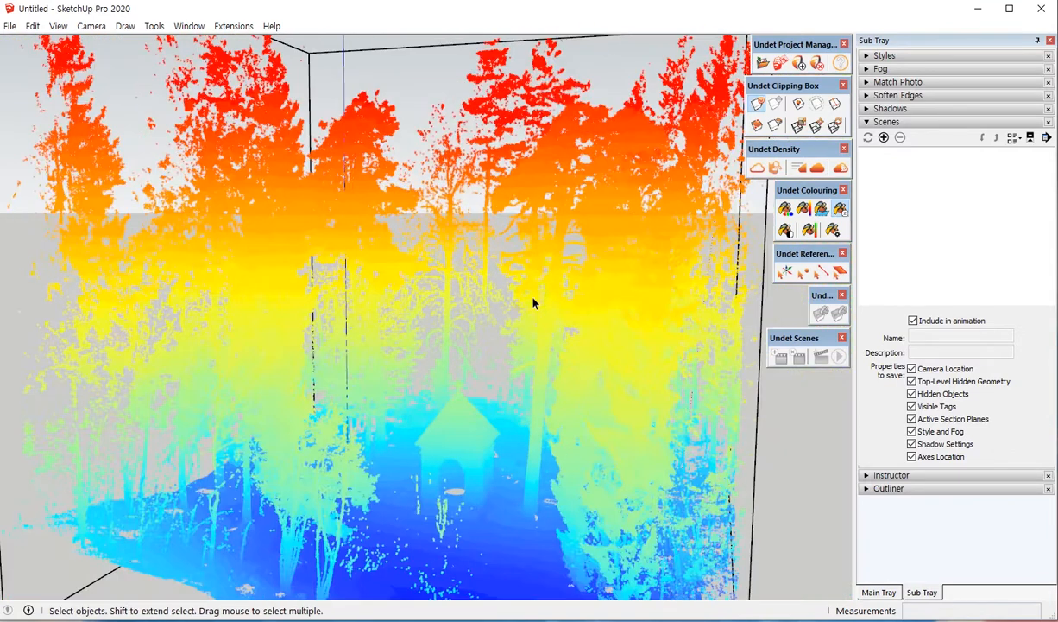
pyautogui.scroll(5, 544, 366)
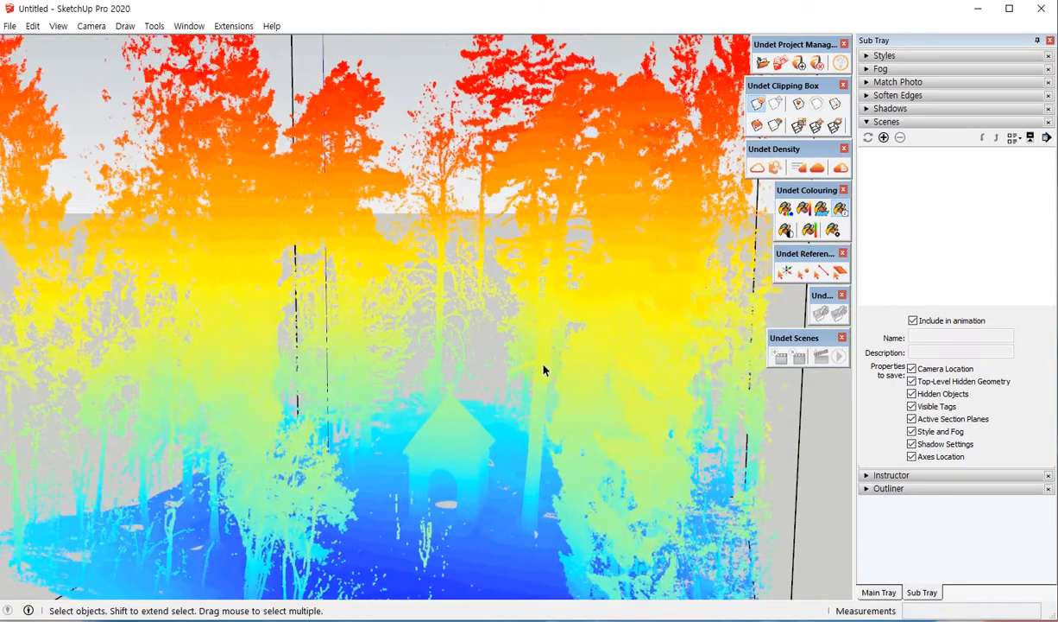
pyautogui.moveTo(496, 471); pyautogui.dragTo(476, 376, button='middle')
pyautogui.scroll(-3, 475, 376)
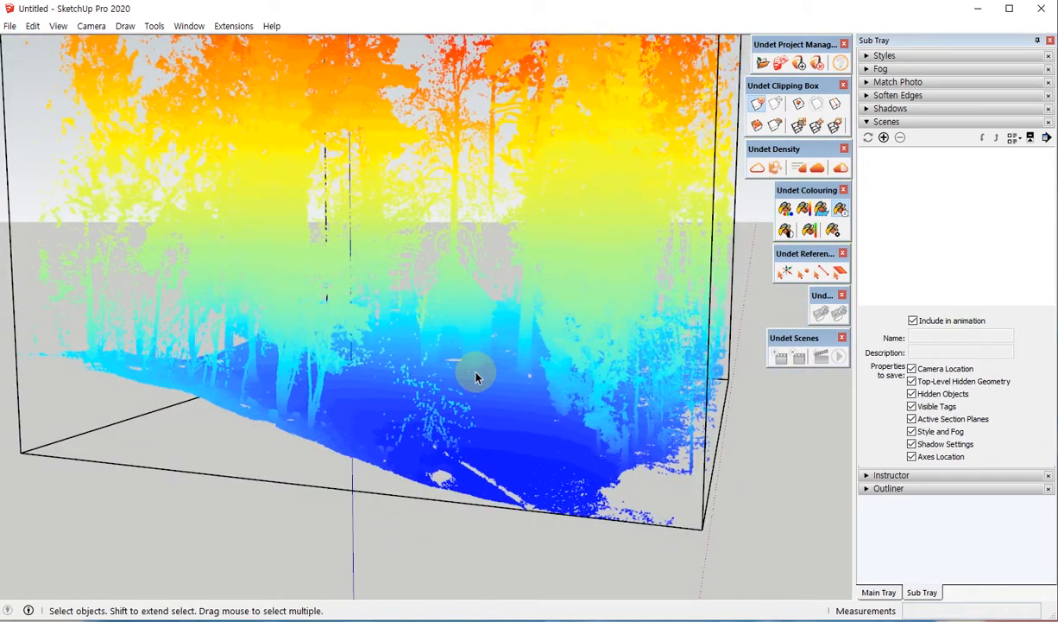
# Open the colouring settings and browse the gradients available for the point cloud
pyautogui.click(834, 230)
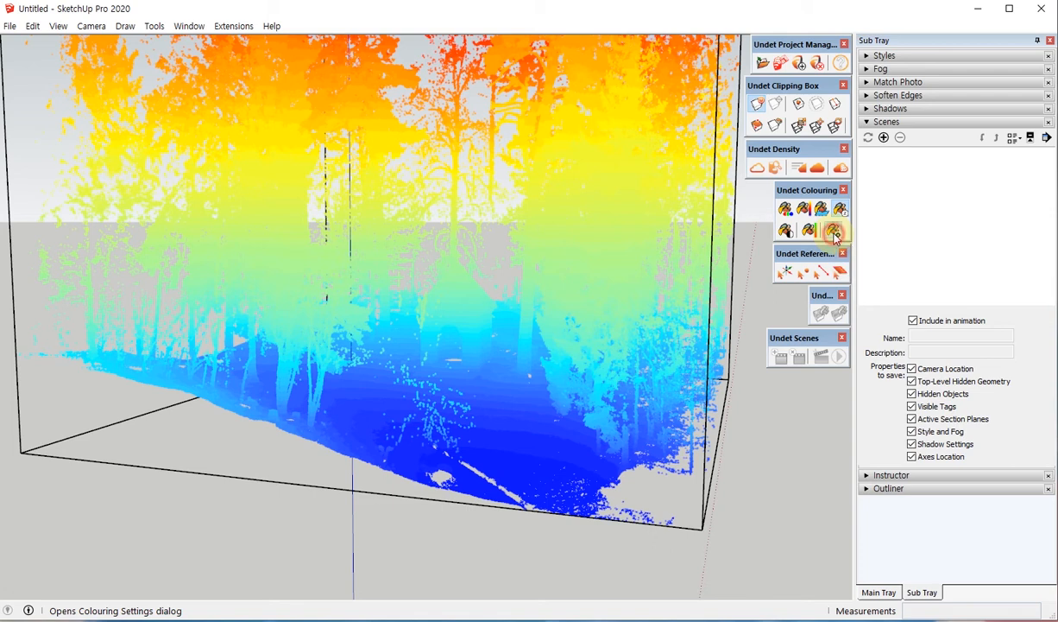
pyautogui.click(777, 292)
pyautogui.moveTo(778, 292); pyautogui.dragTo(606, 314)
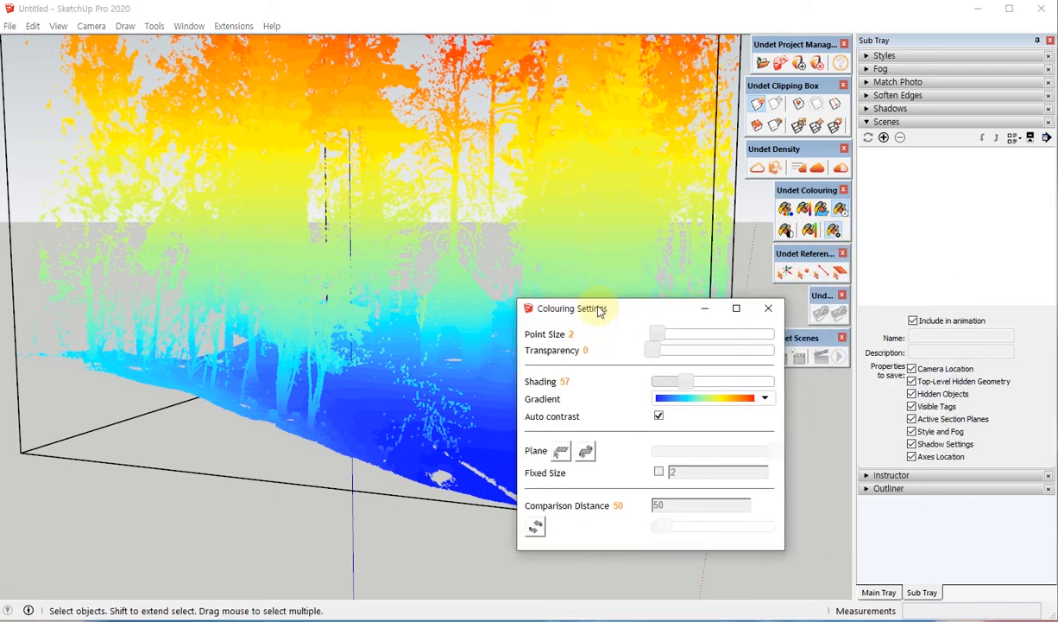
pyautogui.click(345, 388)
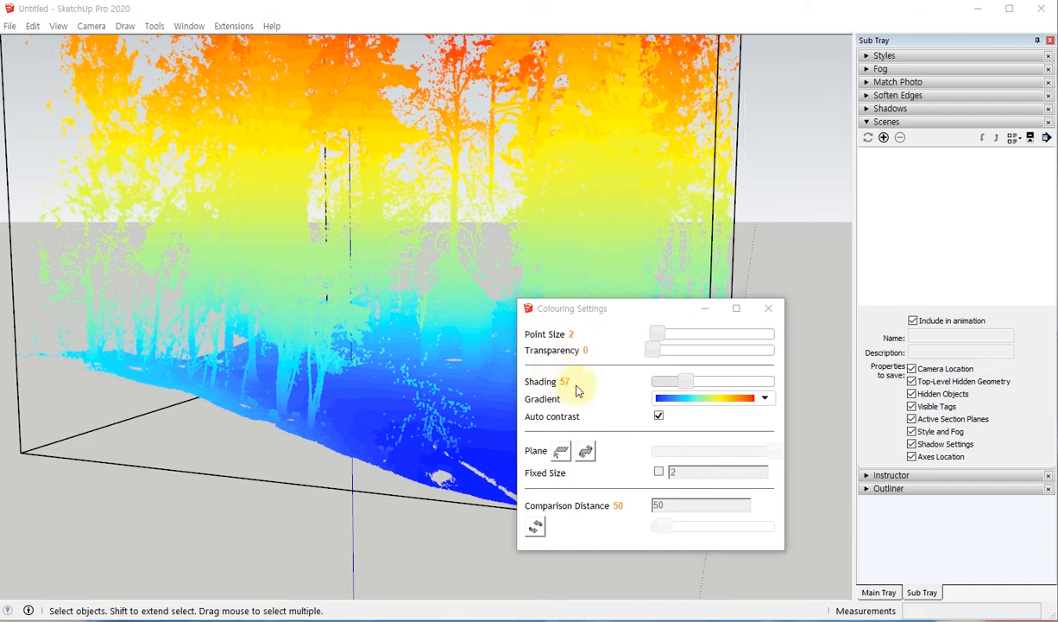
pyautogui.click(734, 398)
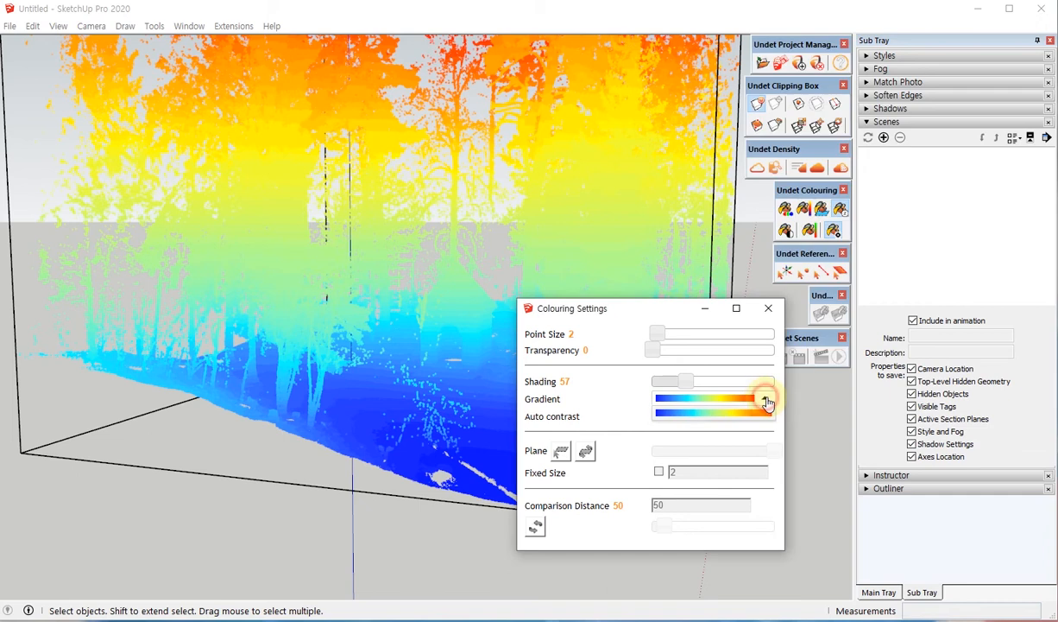
pyautogui.scroll(-2, 725, 423)
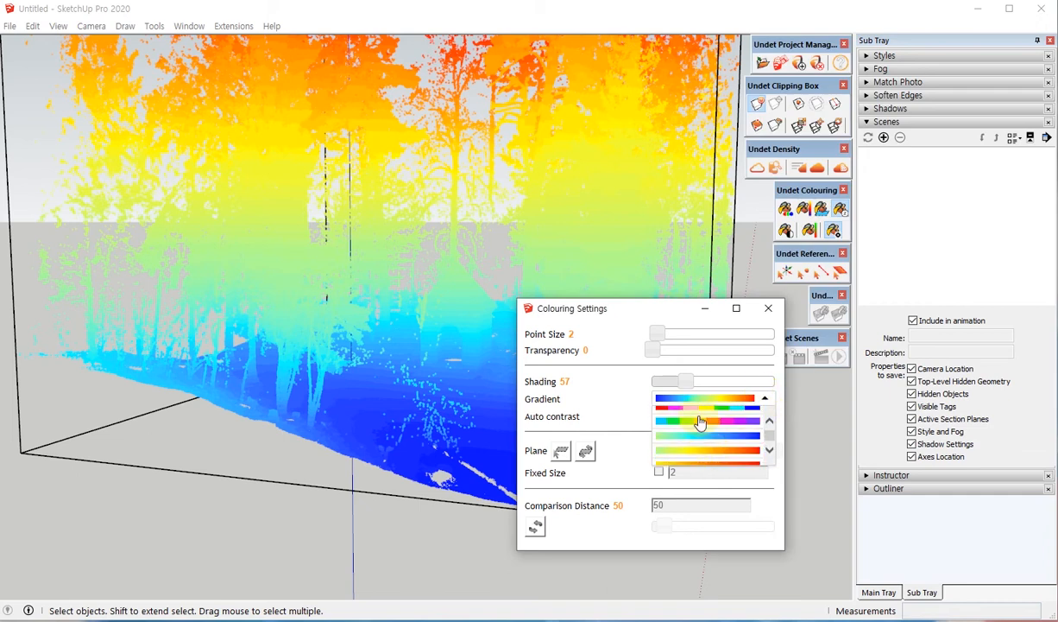
pyautogui.click(644, 311)
pyautogui.click(767, 399)
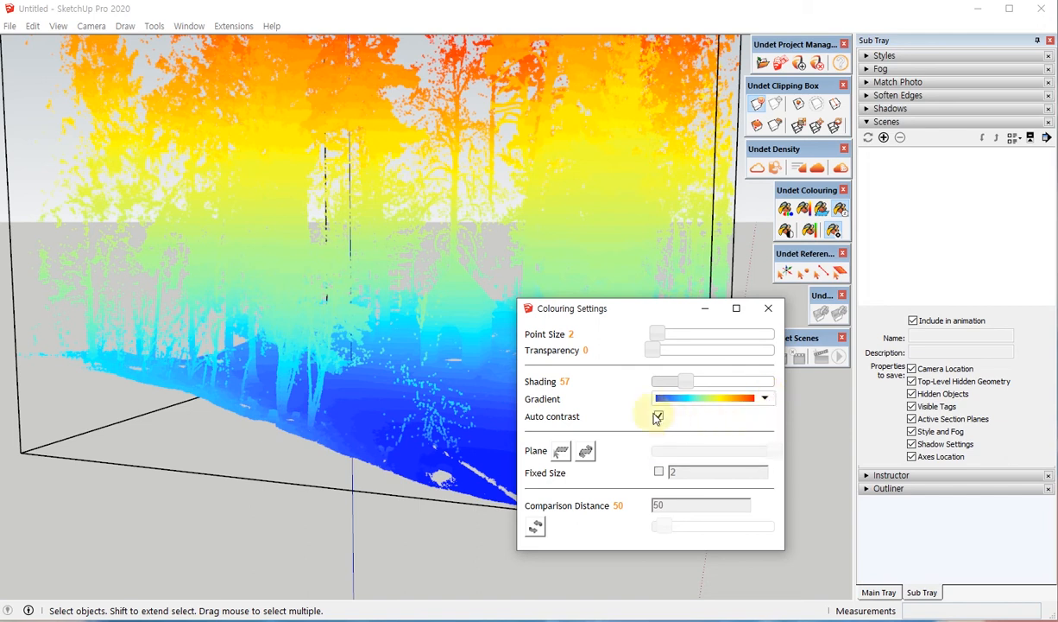
# Set the shading of the height colouring to 12 and inspect the colour bands on the chapel
pyautogui.click(688, 384)
pyautogui.moveTo(688, 384); pyautogui.dragTo(661, 385)
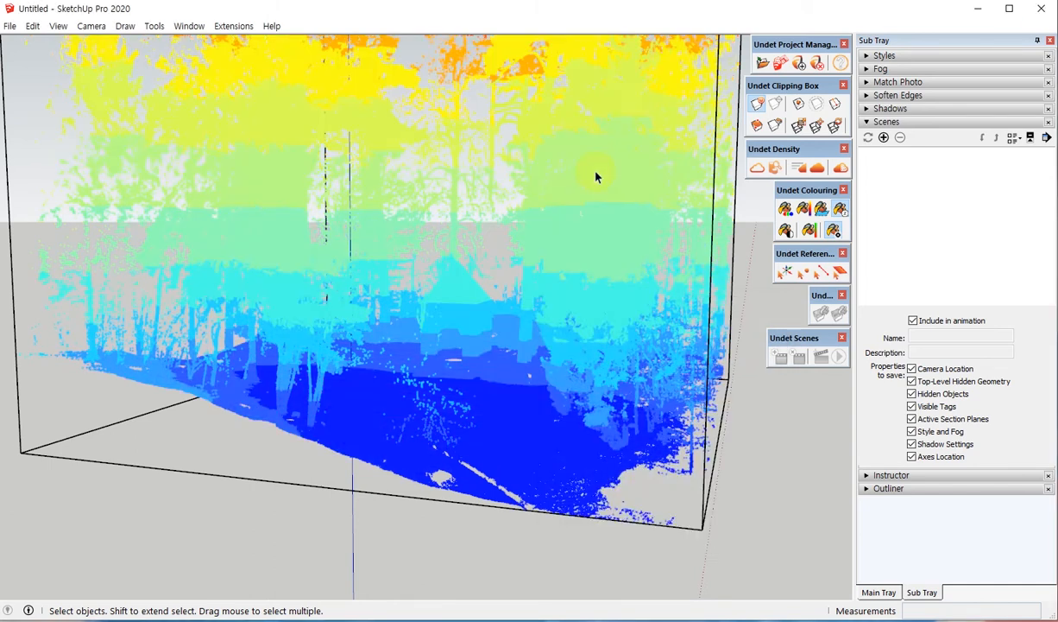
pyautogui.moveTo(378, 307); pyautogui.dragTo(438, 325, button='middle')
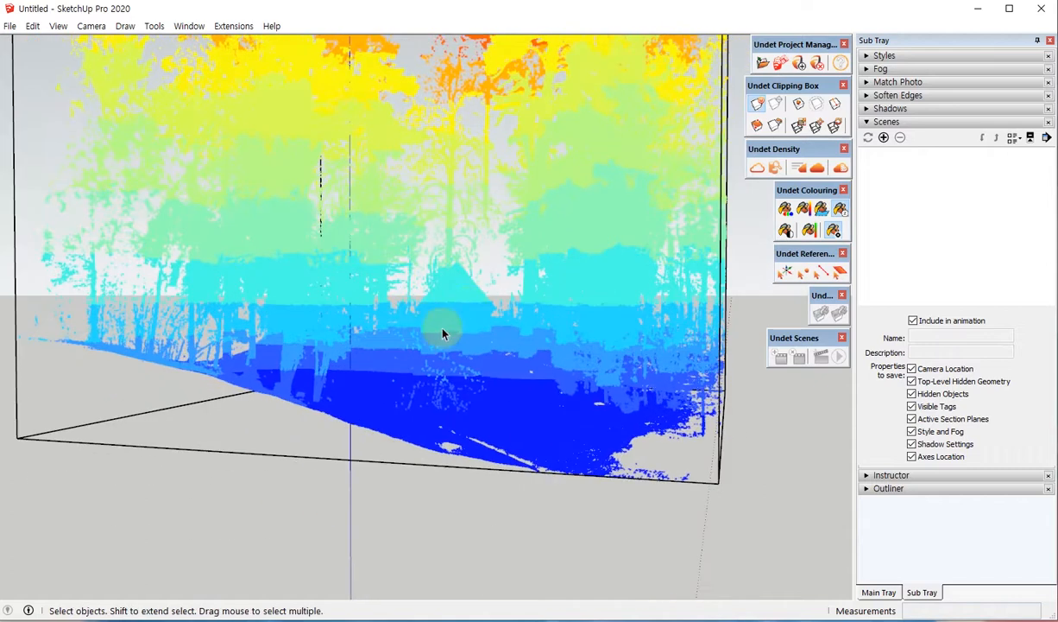
pyautogui.scroll(5, 457, 315)
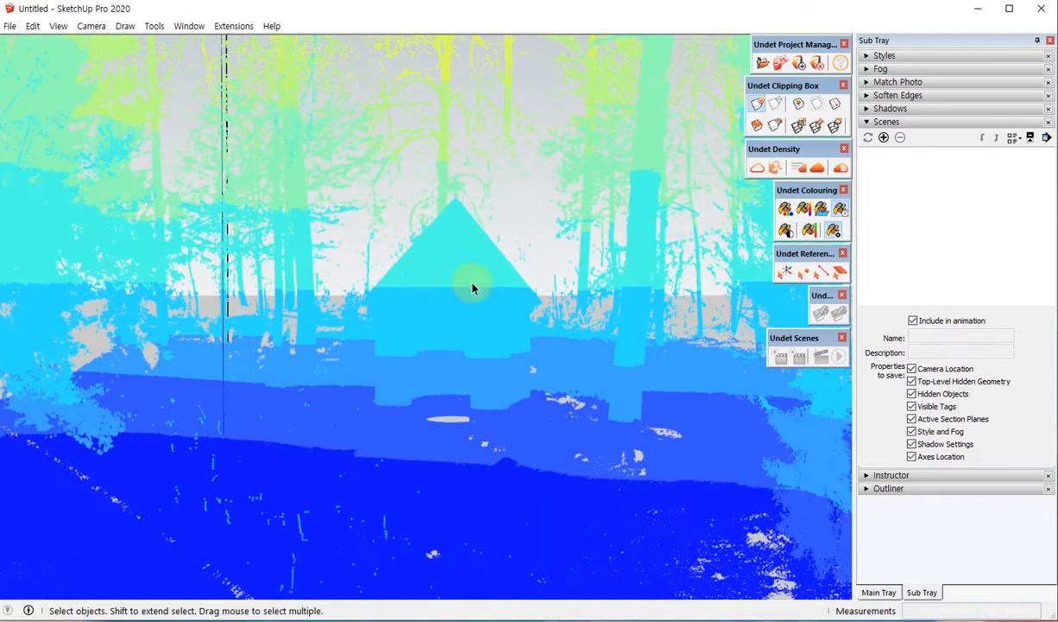
# Set the shading of the height colouring to 131 and inspect the transitions on the chapel
pyautogui.click(833, 231)
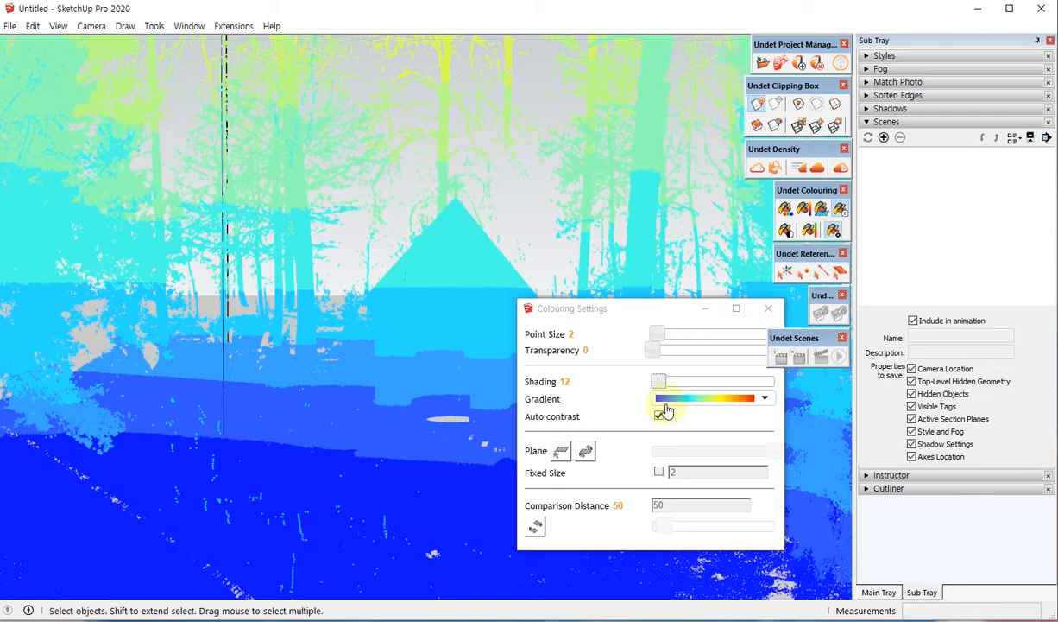
pyautogui.moveTo(659, 381); pyautogui.dragTo(733, 382)
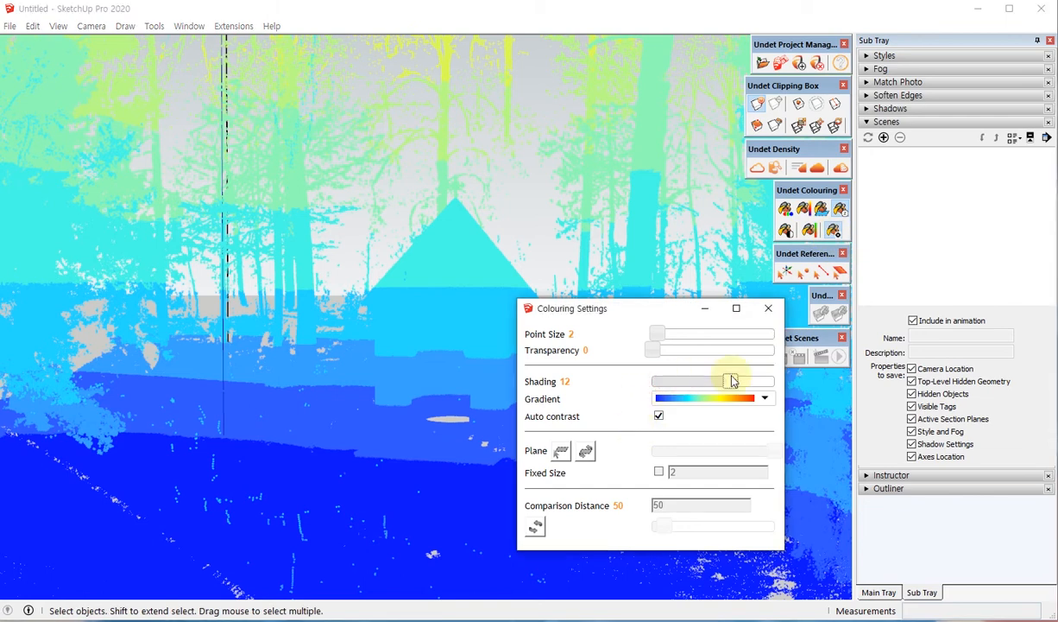
pyautogui.middleClick(335, 330)
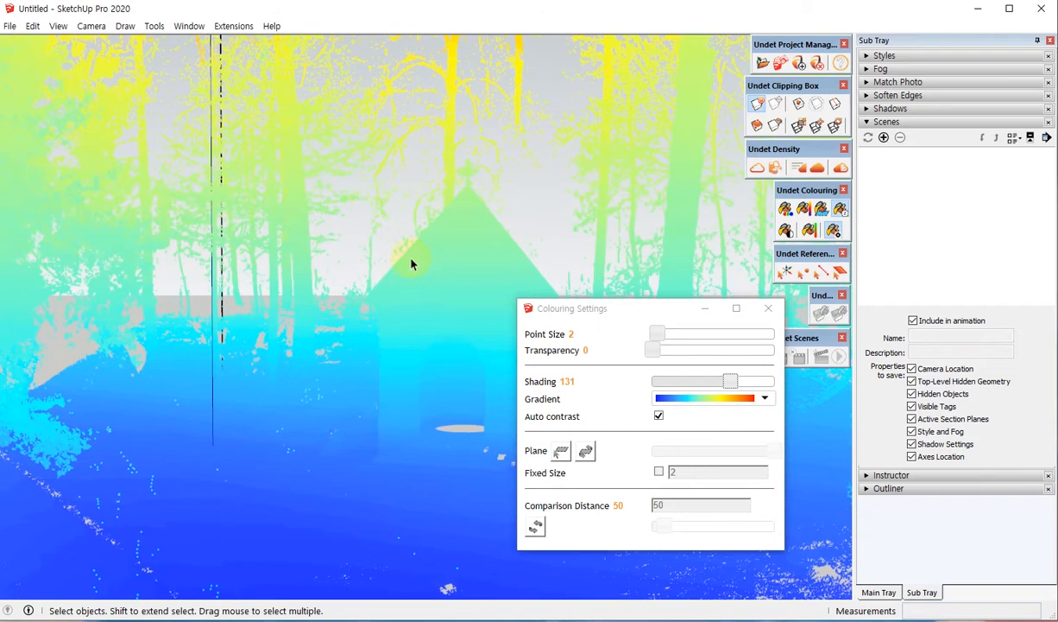
pyautogui.scroll(5, 414, 264)
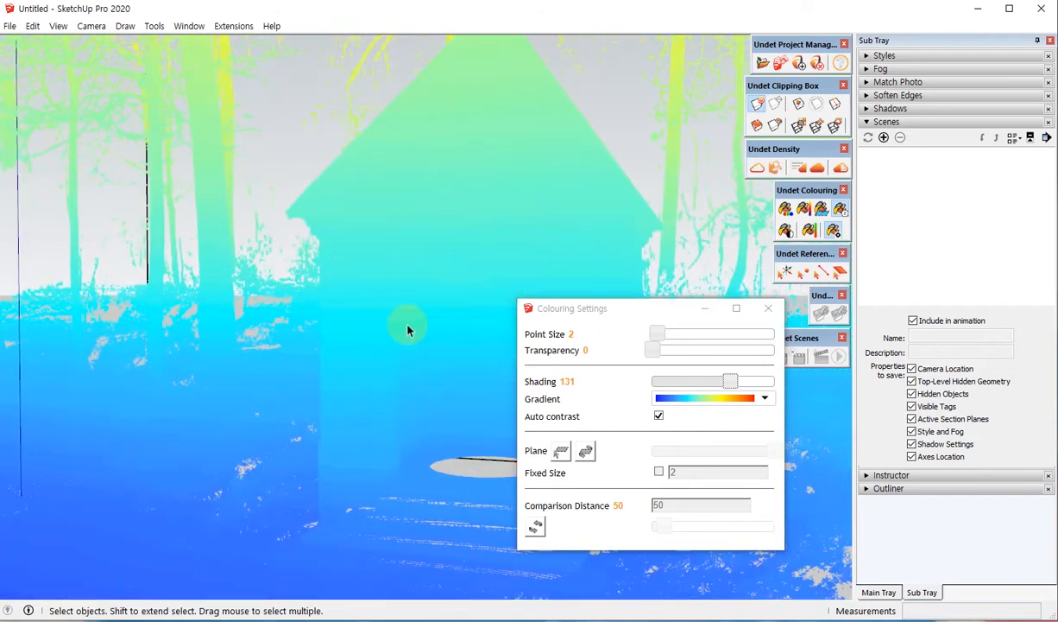
pyautogui.scroll(-6, 408, 333)
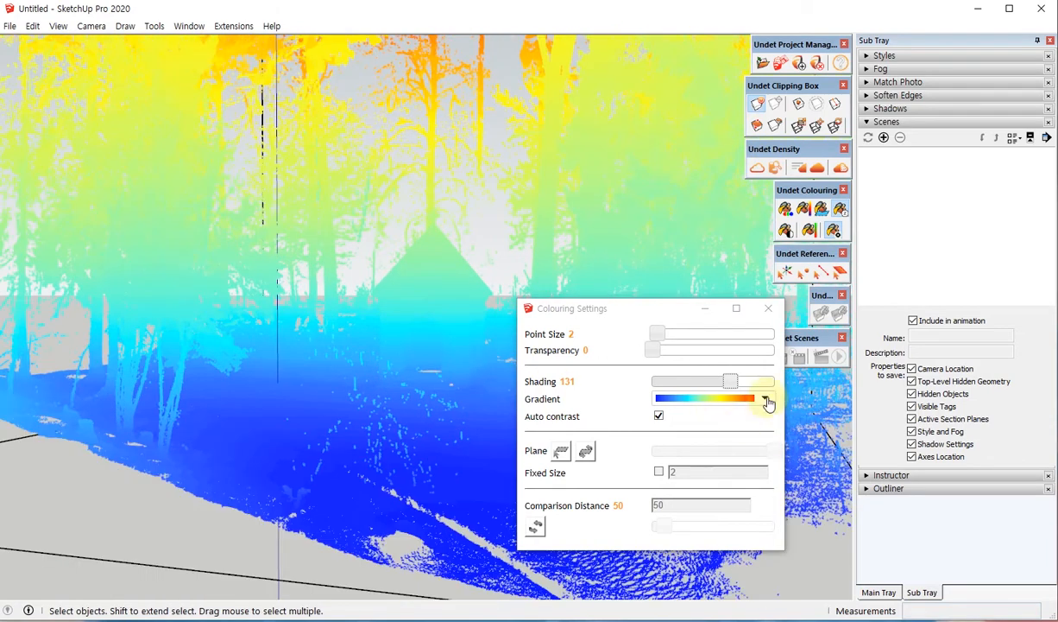
# Apply the light green to yellow to red gradient to the height colouring and reduce its shading
pyautogui.click(766, 401)
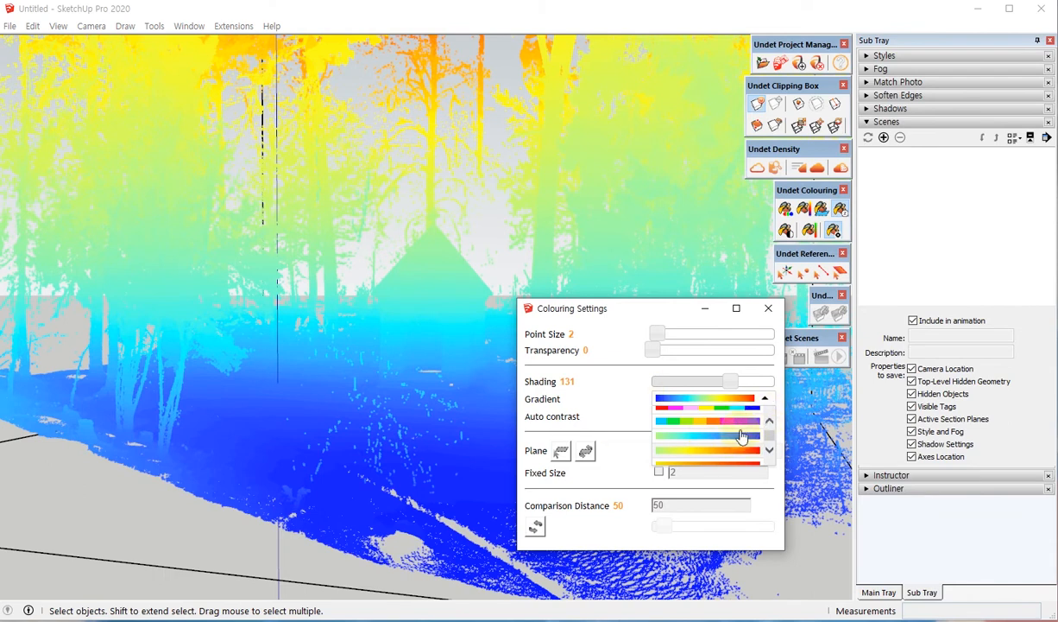
pyautogui.click(741, 437)
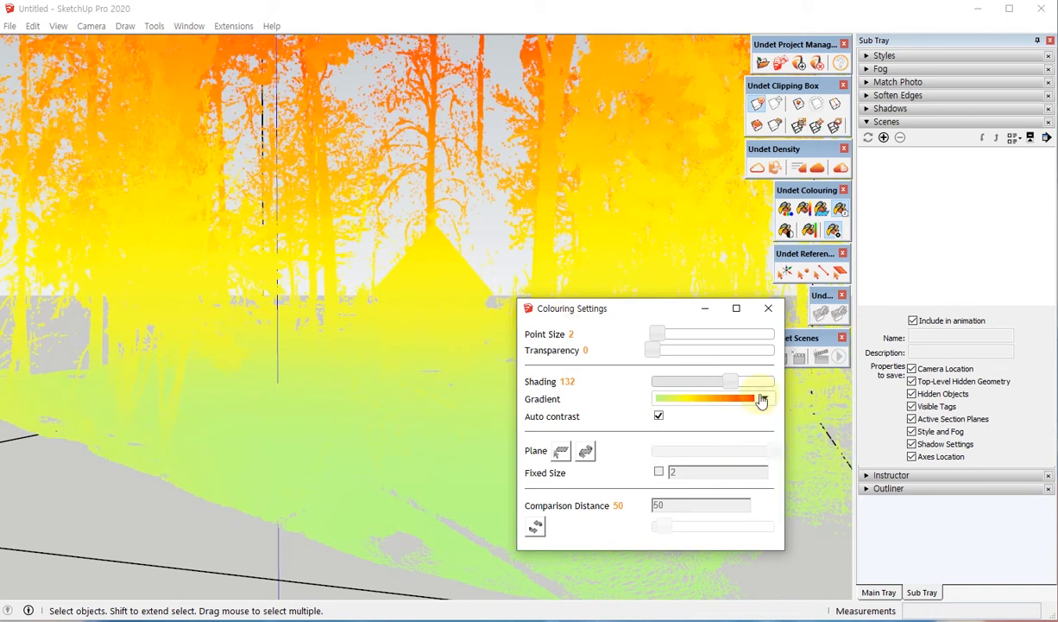
pyautogui.moveTo(731, 381); pyautogui.dragTo(712, 388)
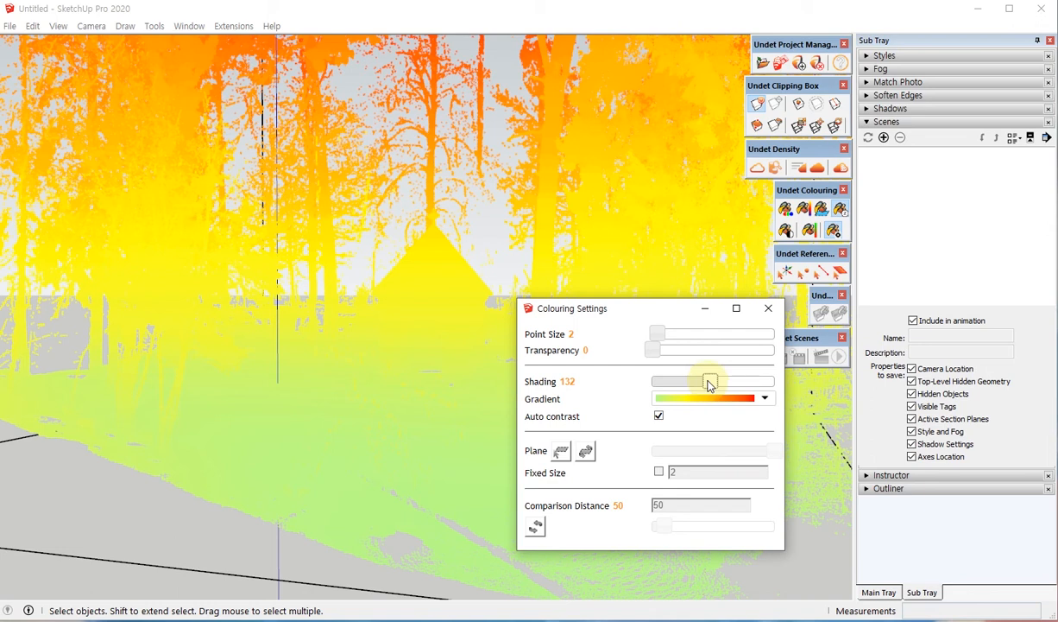
pyautogui.moveTo(708, 383); pyautogui.dragTo(709, 382)
# Colour the whole point cloud solid black and close the colouring settings
pyautogui.click(786, 230)
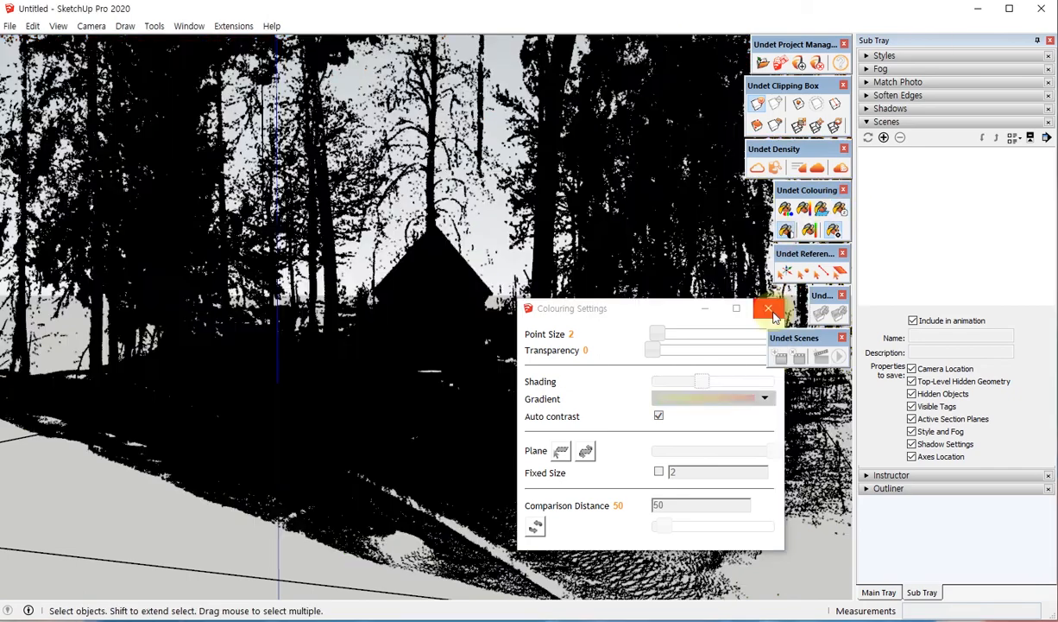
pyautogui.click(771, 311)
# Switch the point cloud from solid black to colouring by plane and view the chapel among the trees
pyautogui.moveTo(472, 301); pyautogui.dragTo(489, 212, button='middle')
pyautogui.scroll(5, 490, 212)
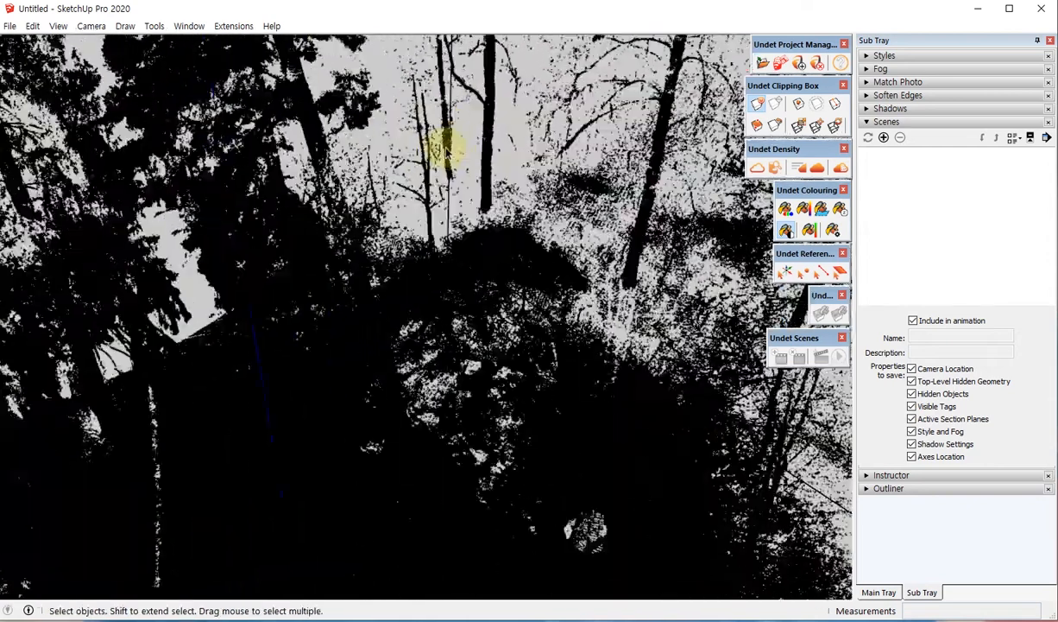
pyautogui.scroll(-5, 449, 173)
pyautogui.moveTo(504, 373); pyautogui.dragTo(670, 146, button='middle')
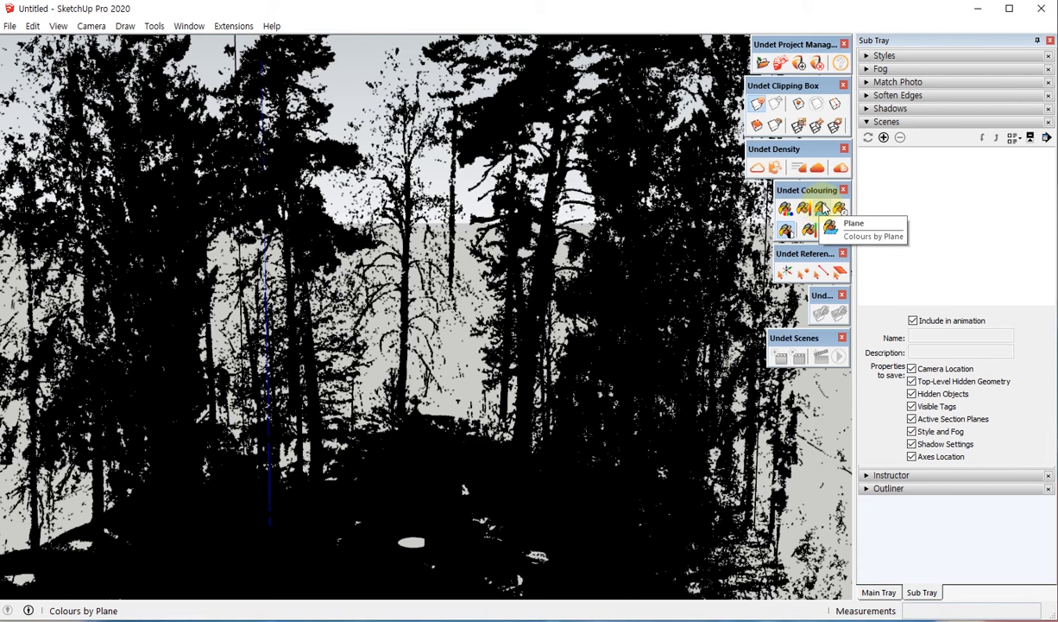
pyautogui.click(822, 208)
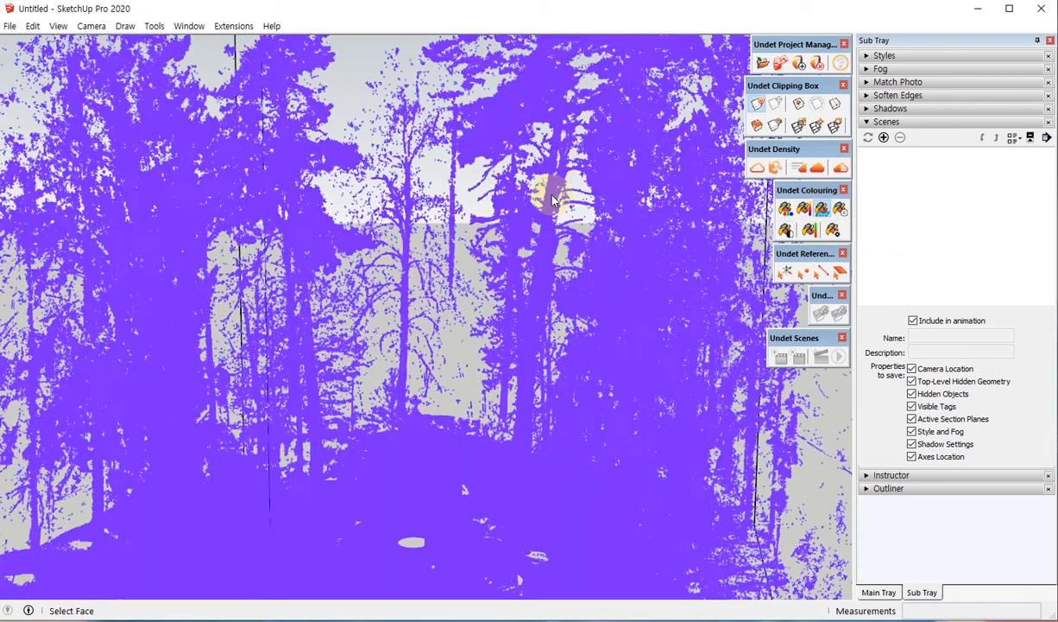
pyautogui.scroll(-5, 529, 184)
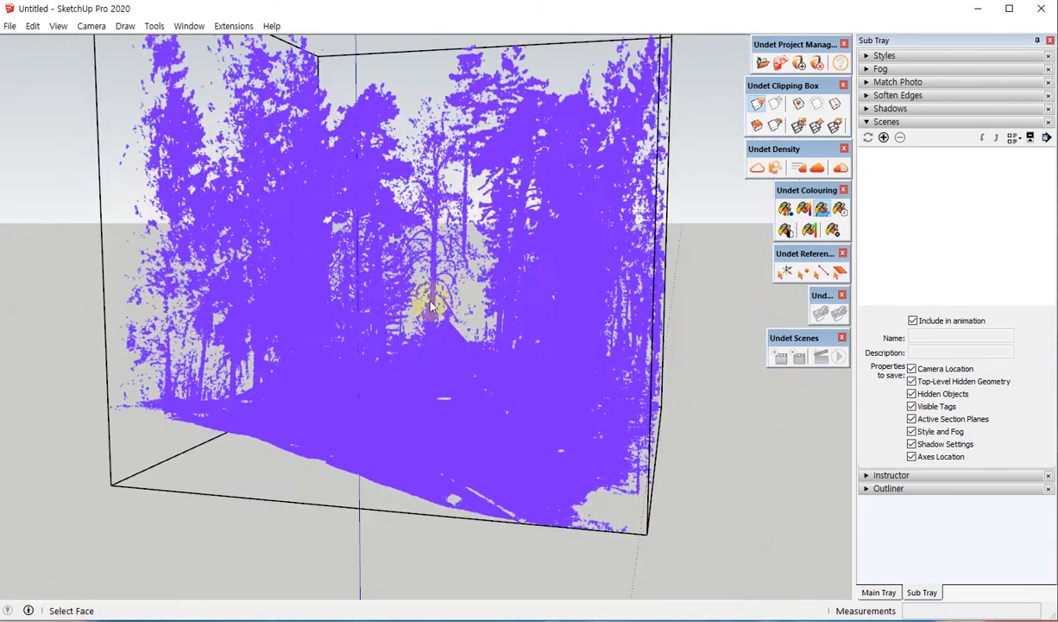
pyautogui.moveTo(427, 302); pyautogui.dragTo(410, 366, button='middle')
pyautogui.scroll(5, 350, 245)
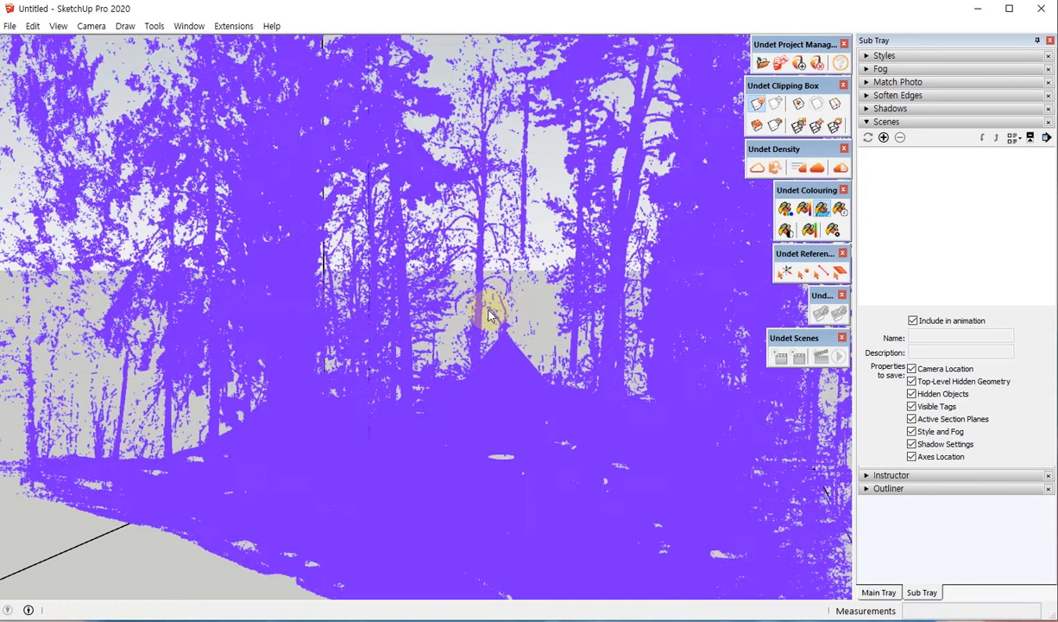
# Open the colouring settings, move them clear of the chapel and activate the reference plane selection
pyautogui.click(835, 232)
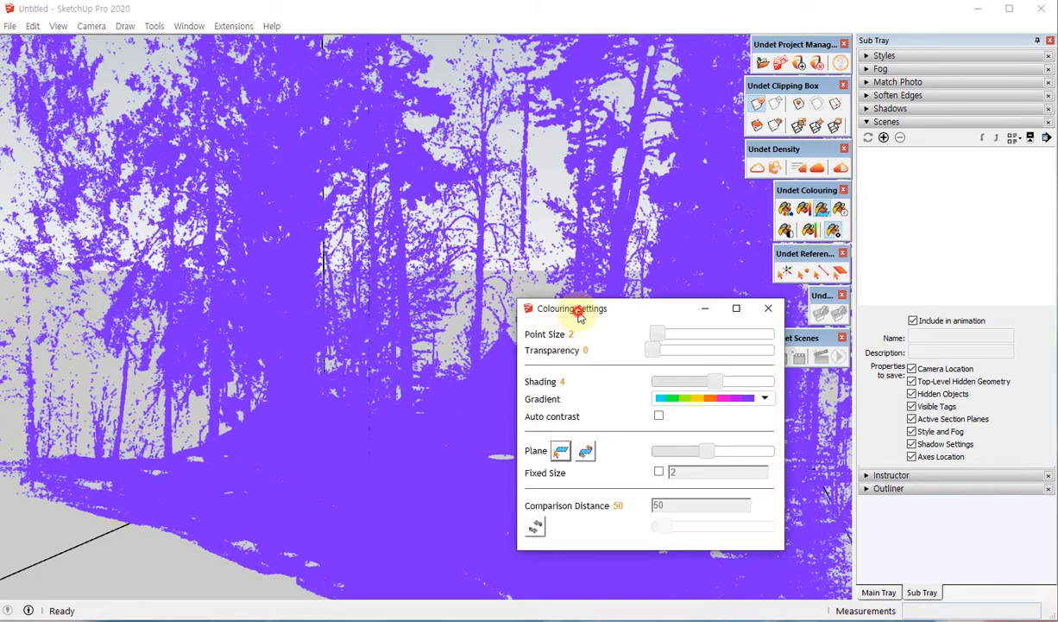
pyautogui.moveTo(579, 316); pyautogui.dragTo(725, 198)
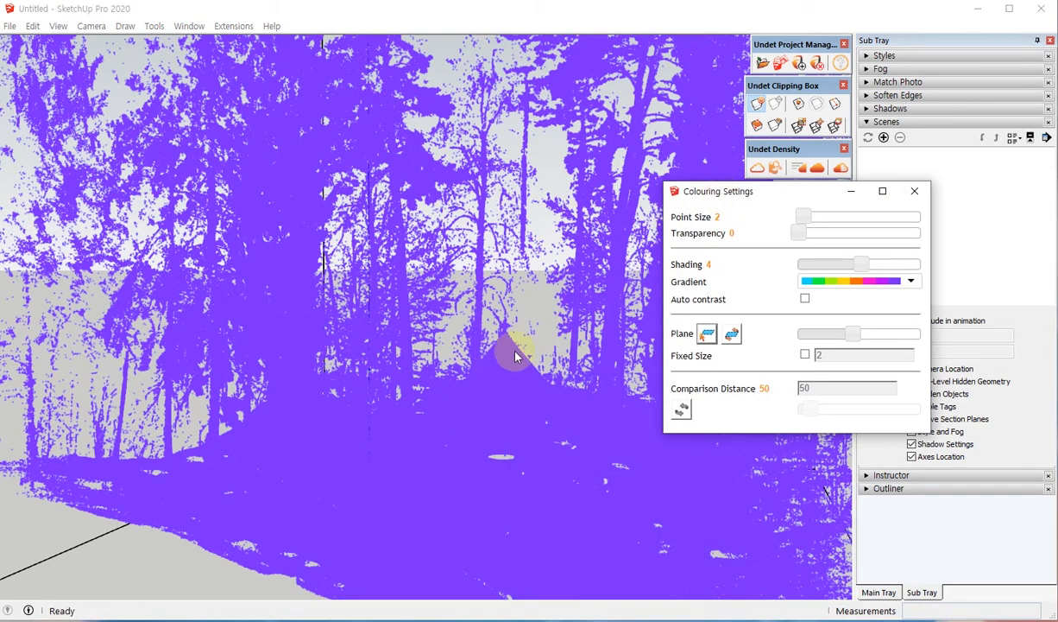
pyautogui.click(599, 380)
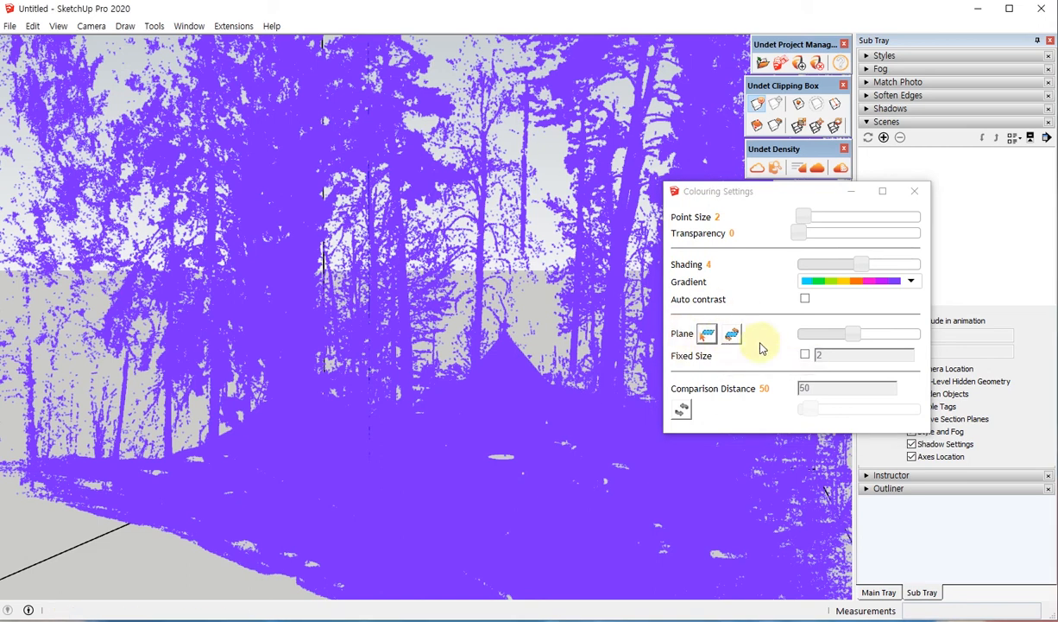
pyautogui.click(711, 338)
# Draw a horizontal rectangle across the clipping box, from one vertical edge to the opposite one, partway up the trees
pyautogui.scroll(-5, 319, 208)
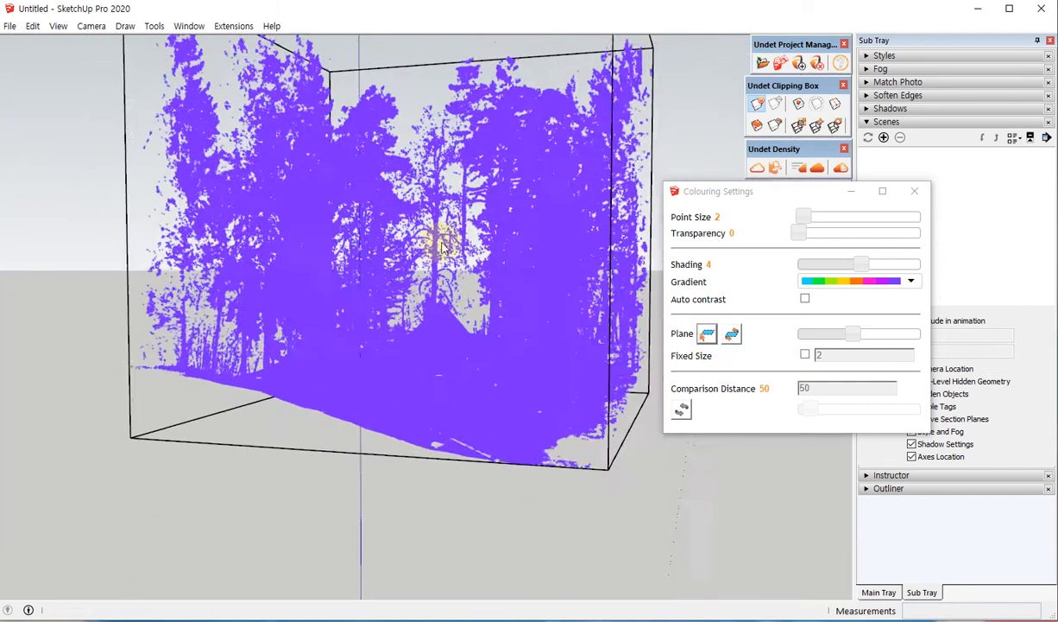
pyautogui.moveTo(442, 248)
pyautogui.mouseDown(button='middle')
pyautogui.moveTo(354, 454)
pyautogui.moveTo(206, 445)
pyautogui.moveTo(277, 188)
pyautogui.moveTo(341, 201)
pyautogui.moveTo(292, 373)
pyautogui.moveTo(135, 302)
pyautogui.mouseUp(button='middle')
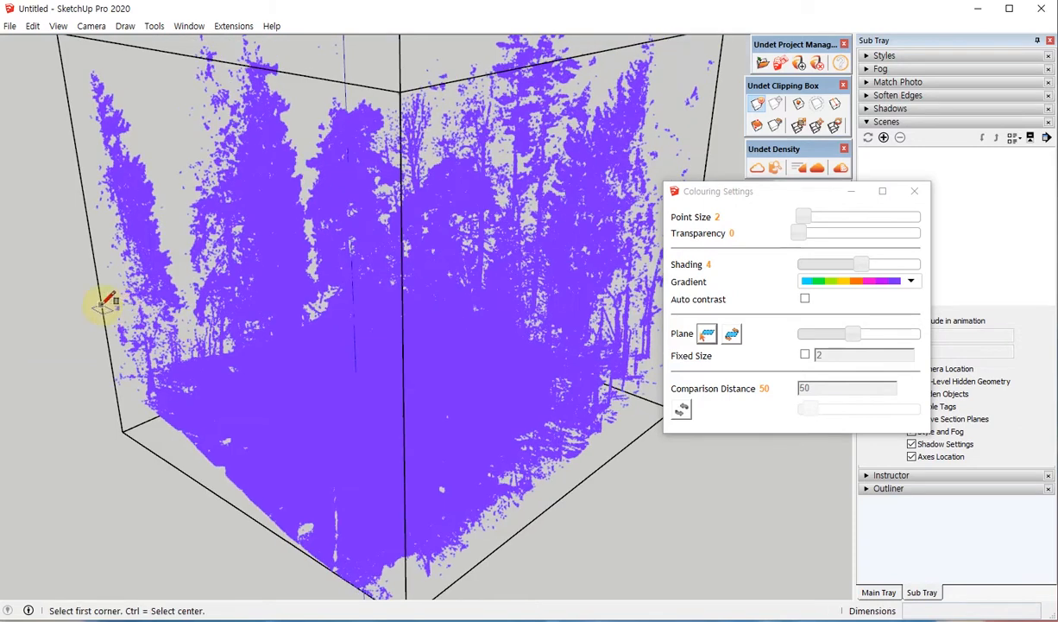
pyautogui.click(102, 304)
pyautogui.scroll(-2, 237, 324)
pyautogui.click(590, 268)
# Select the rectangle with its edges and examine where it cuts through the point cloud
pyautogui.moveTo(516, 320); pyautogui.dragTo(353, 335, button='middle')
pyautogui.press('space')
pyautogui.doubleClick(350, 309)
pyautogui.press('m')
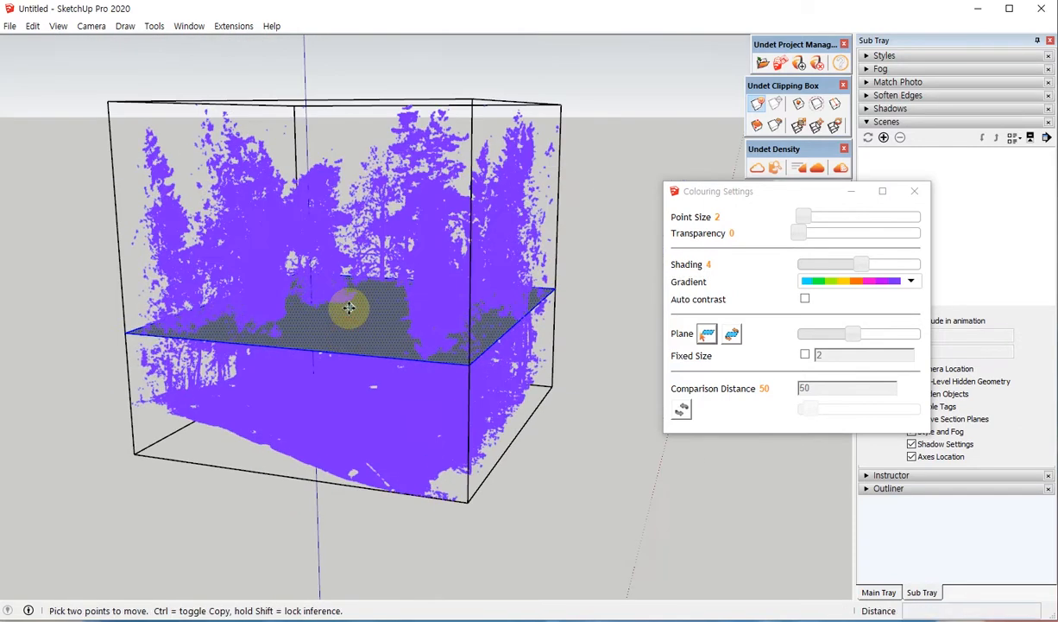
pyautogui.press('space')
pyautogui.scroll(5, 349, 354)
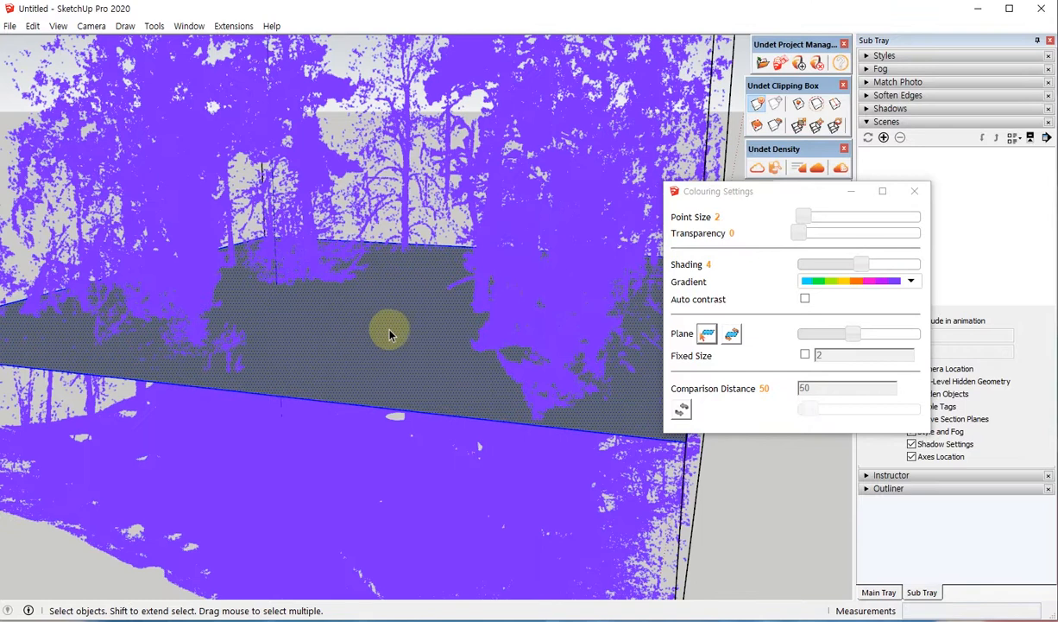
pyautogui.scroll(-5, 454, 304)
pyautogui.moveTo(466, 300)
pyautogui.mouseDown(button='middle')
pyautogui.moveTo(433, 300)
pyautogui.moveTo(449, 302)
pyautogui.mouseUp(button='middle')
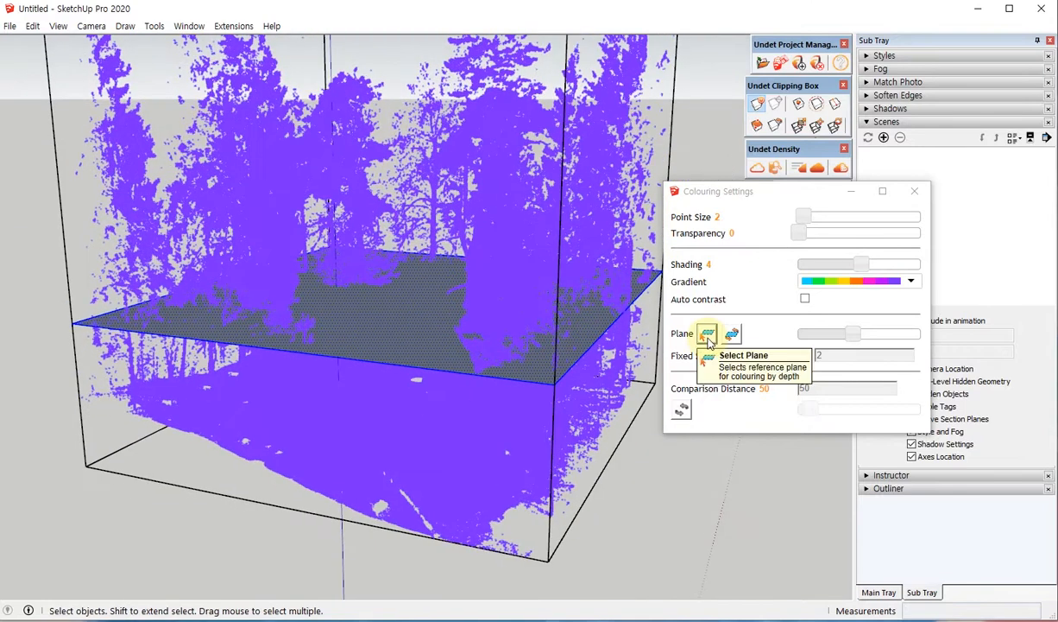
# Set the rectangle's face as the reference plane for the colouring and inspect the colour bands around the chapel
pyautogui.click(708, 335)
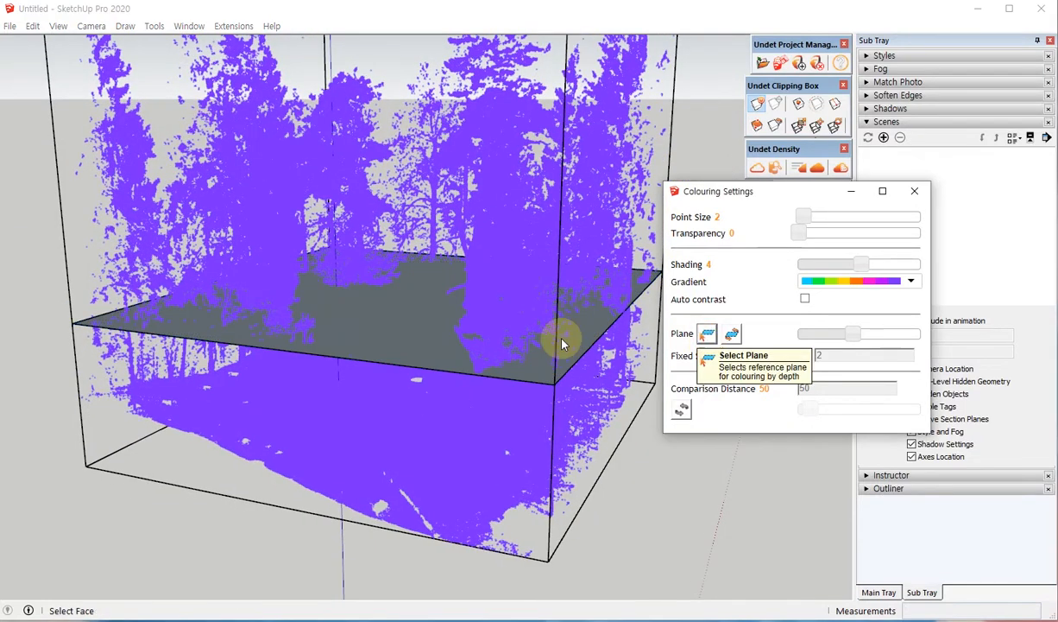
pyautogui.click(399, 317)
pyautogui.moveTo(508, 437); pyautogui.dragTo(414, 338, button='middle')
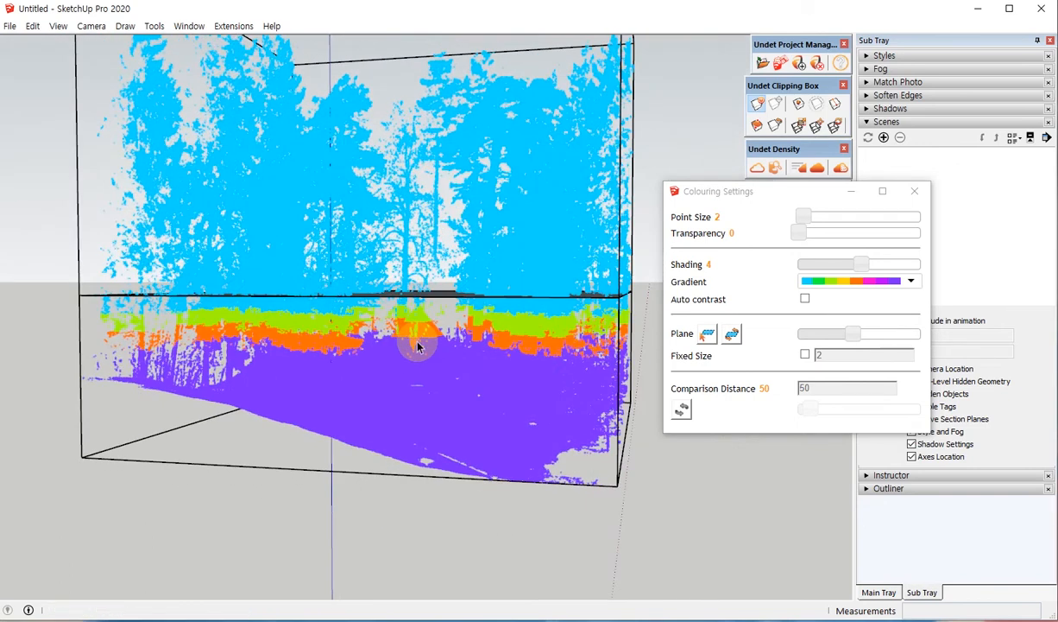
pyautogui.scroll(5, 403, 350)
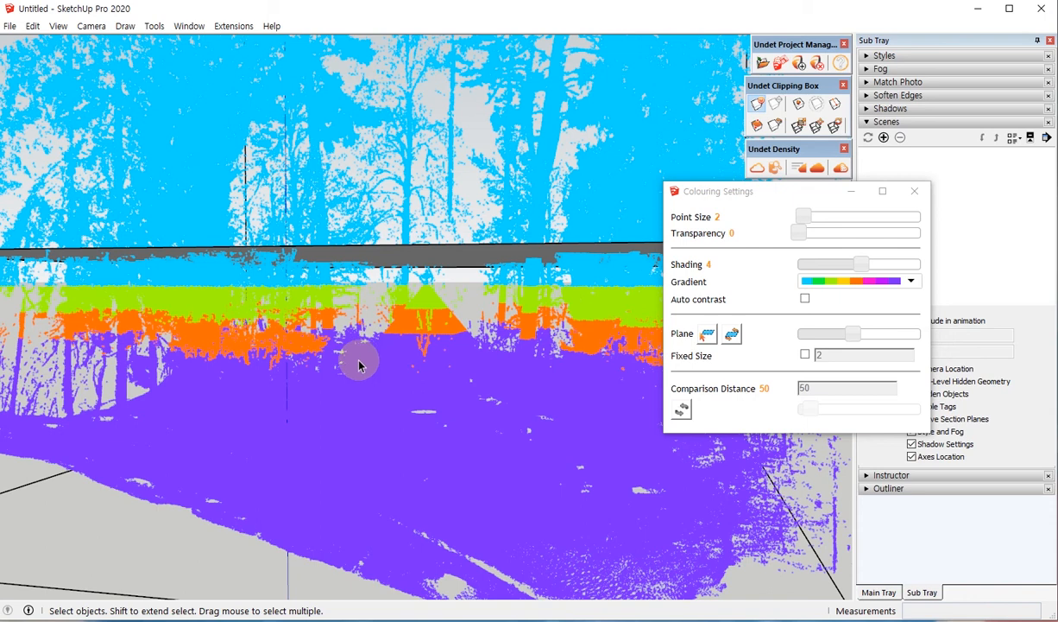
pyautogui.scroll(-5, 421, 340)
pyautogui.moveTo(444, 243); pyautogui.dragTo(359, 411, button='middle')
pyautogui.moveTo(445, 380); pyautogui.dragTo(472, 347, button='middle')
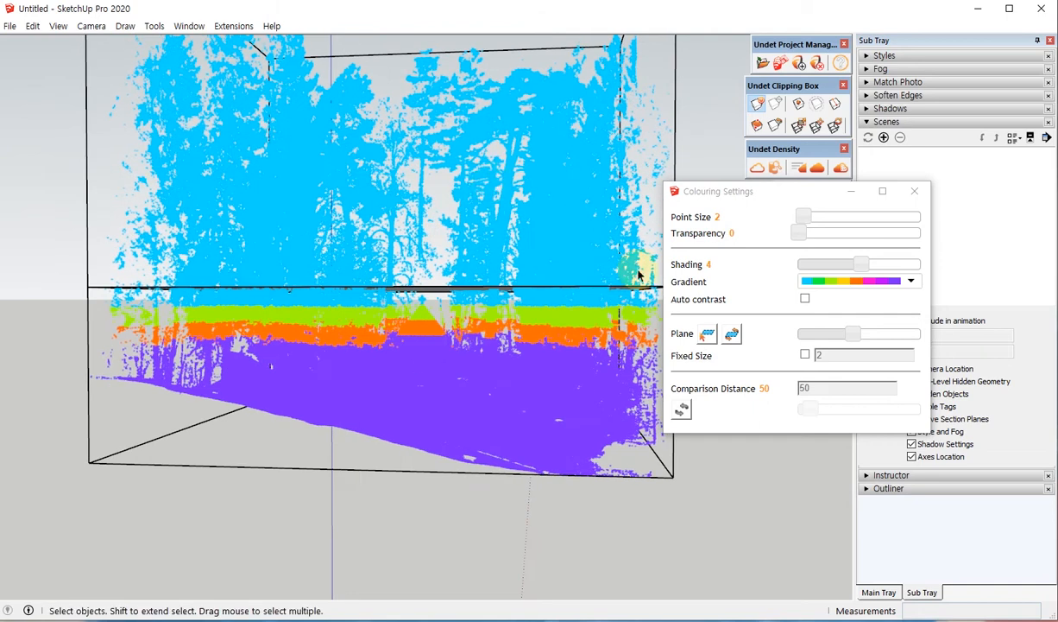
# Reverse the reference plane's direction so the colour bands run upward into the treetops
pyautogui.click(733, 335)
pyautogui.moveTo(300, 356); pyautogui.dragTo(567, 321, button='middle')
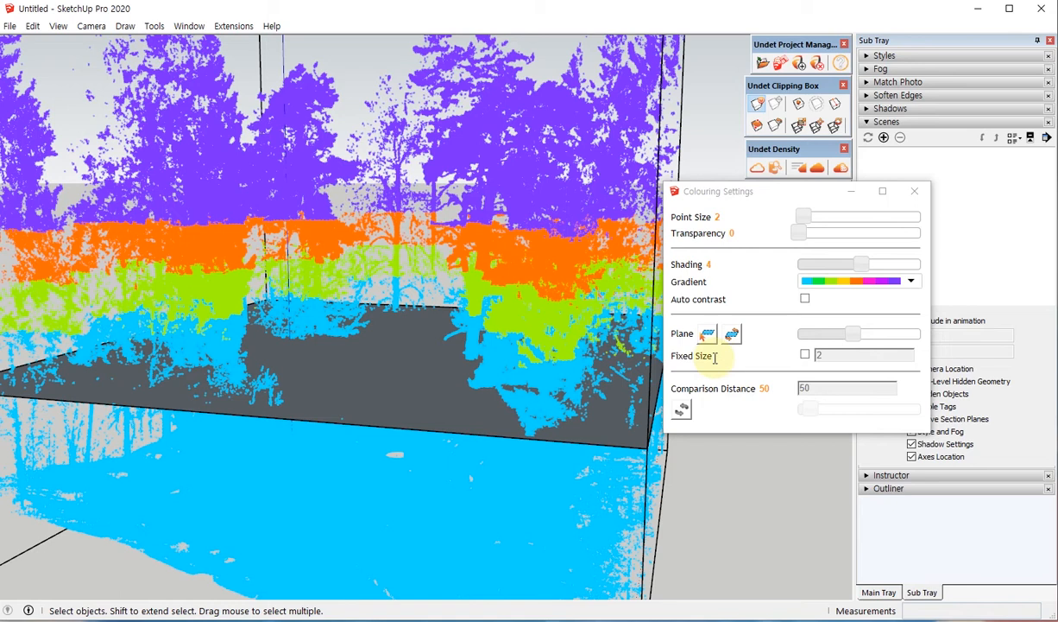
pyautogui.middleClick(478, 369)
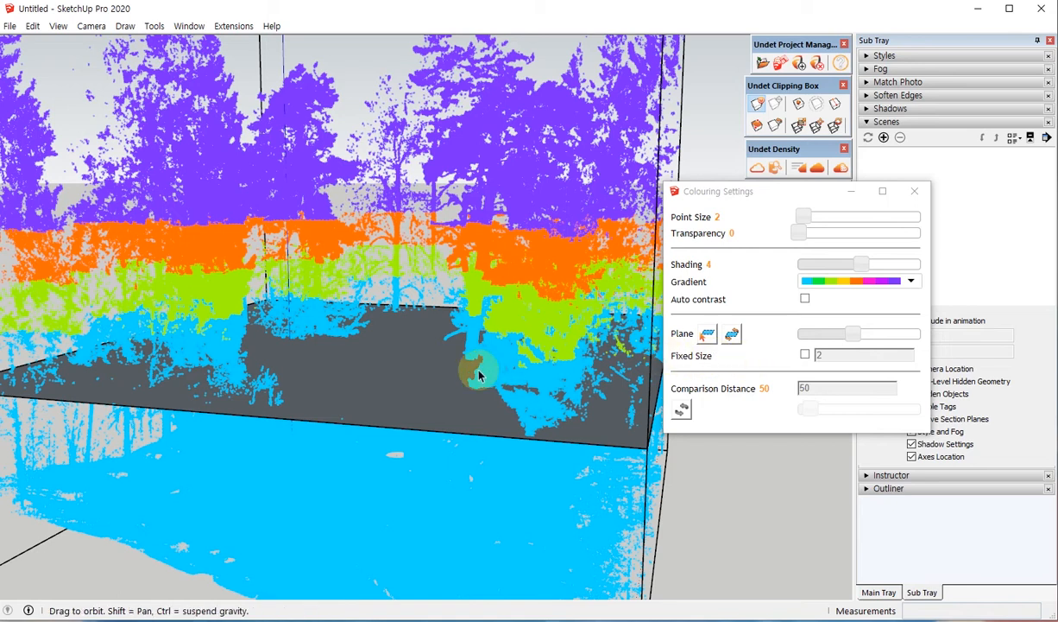
# Delete the drawn rectangle and show the colour bands in a front view with parallel projection
pyautogui.click(399, 380)
pyautogui.scroll(-5, 403, 376)
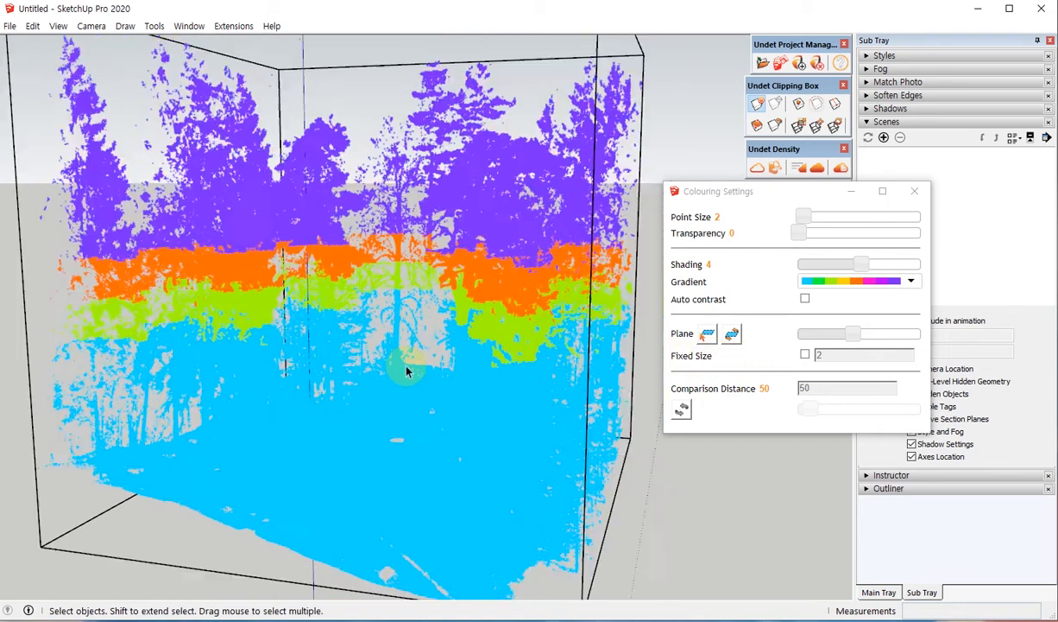
pyautogui.press('v')
pyautogui.press('F4')
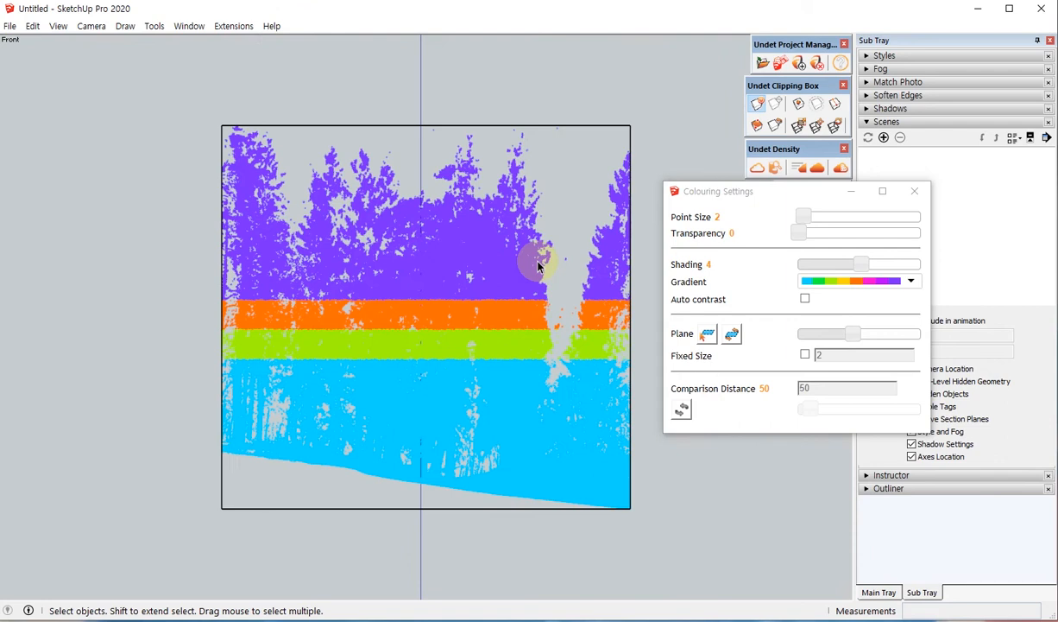
pyautogui.scroll(3, 549, 300)
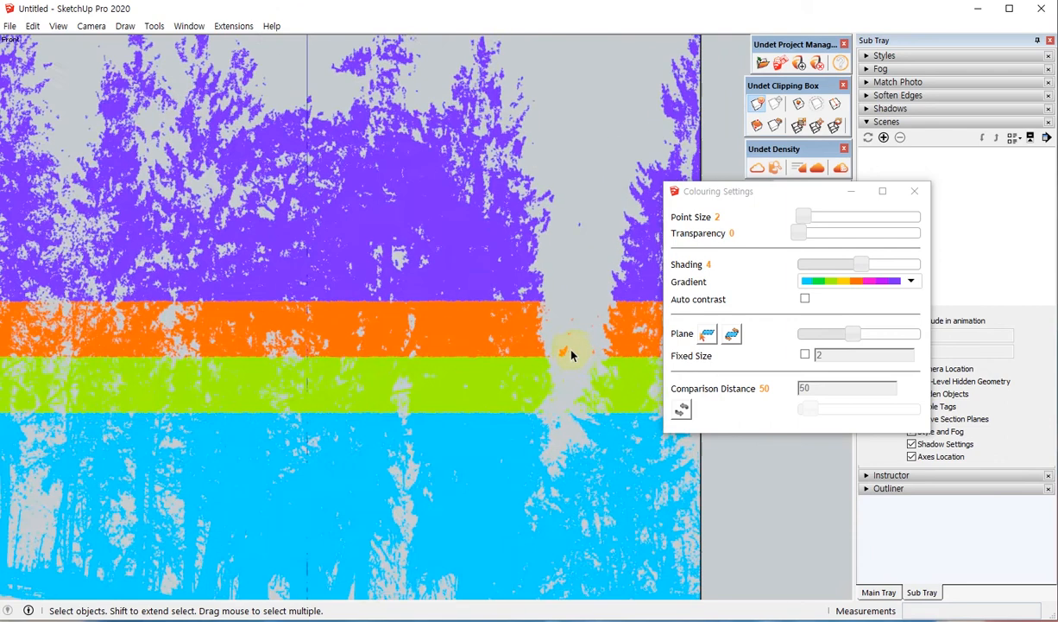
# Enable fixed size for the plane colouring bands and set it to 1
pyautogui.click(806, 355)
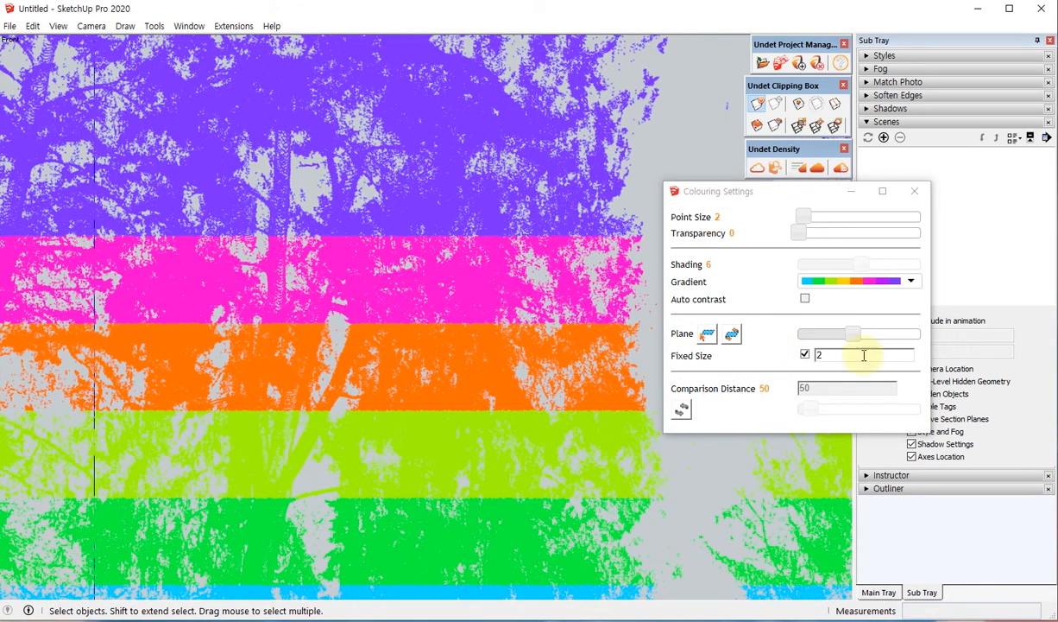
pyautogui.moveTo(845, 358); pyautogui.dragTo(756, 376)
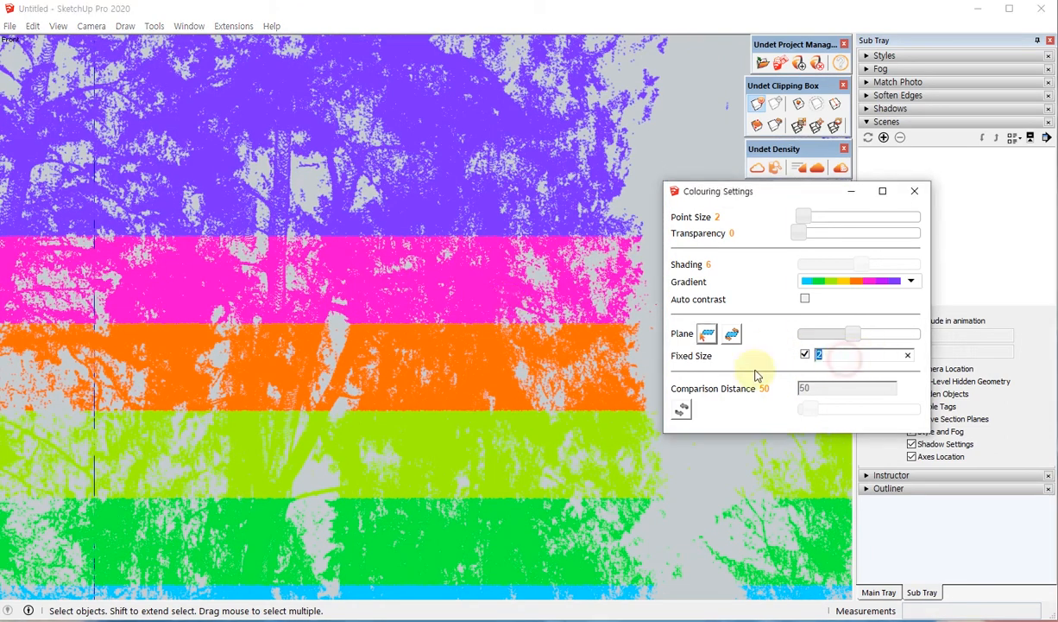
pyautogui.press('Return')
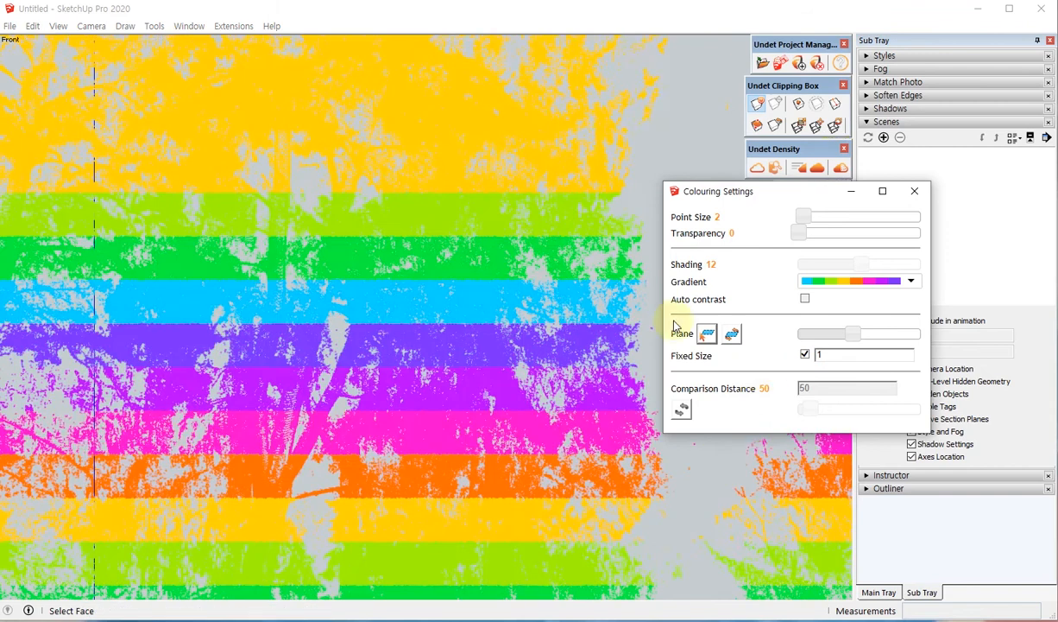
# Measure the height of the light blue band along the blue axis with the Line tool
pyautogui.click(431, 247)
pyautogui.scroll(-3, 483, 259)
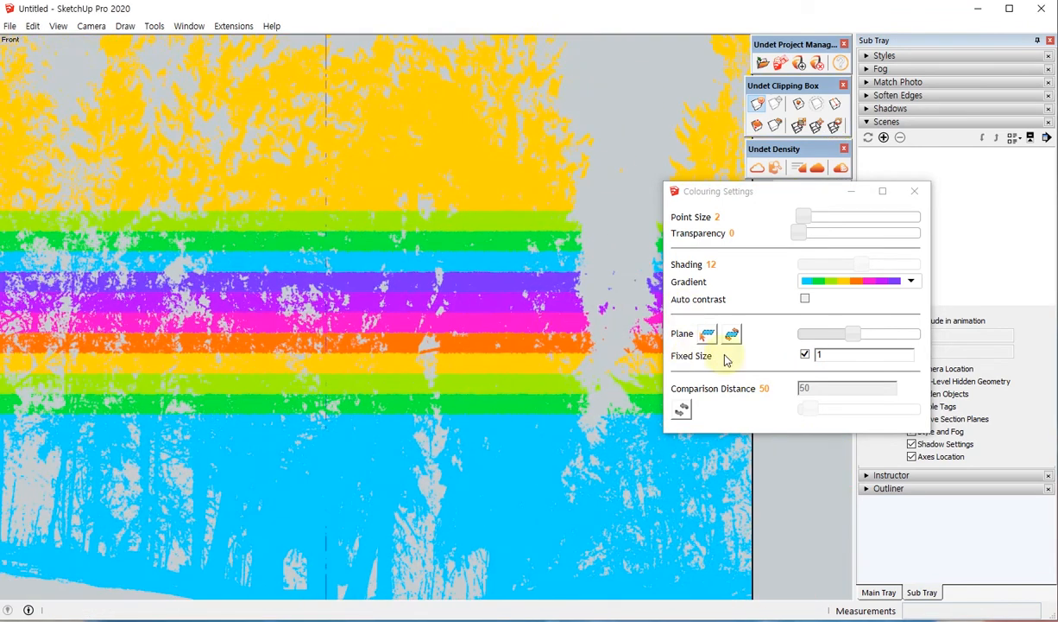
pyautogui.scroll(3, 595, 253)
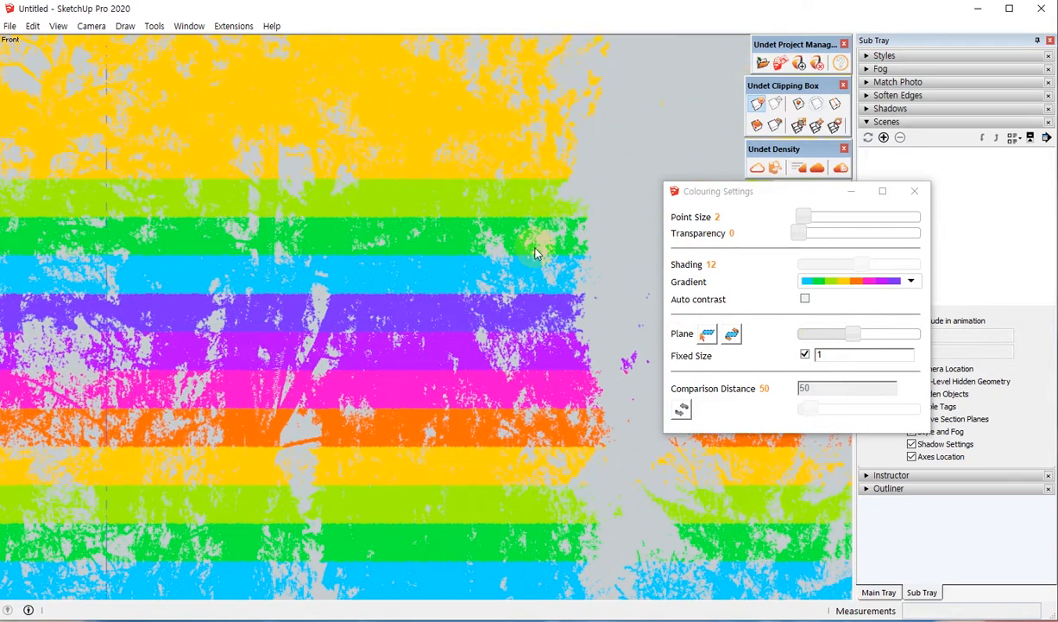
pyautogui.scroll(4, 560, 273)
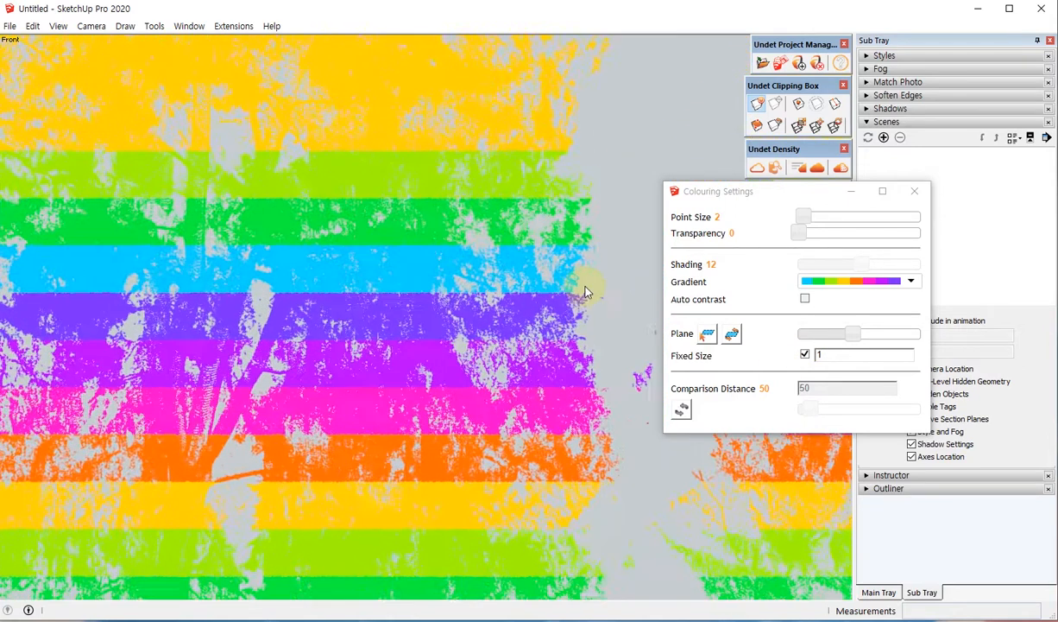
pyautogui.press('l')
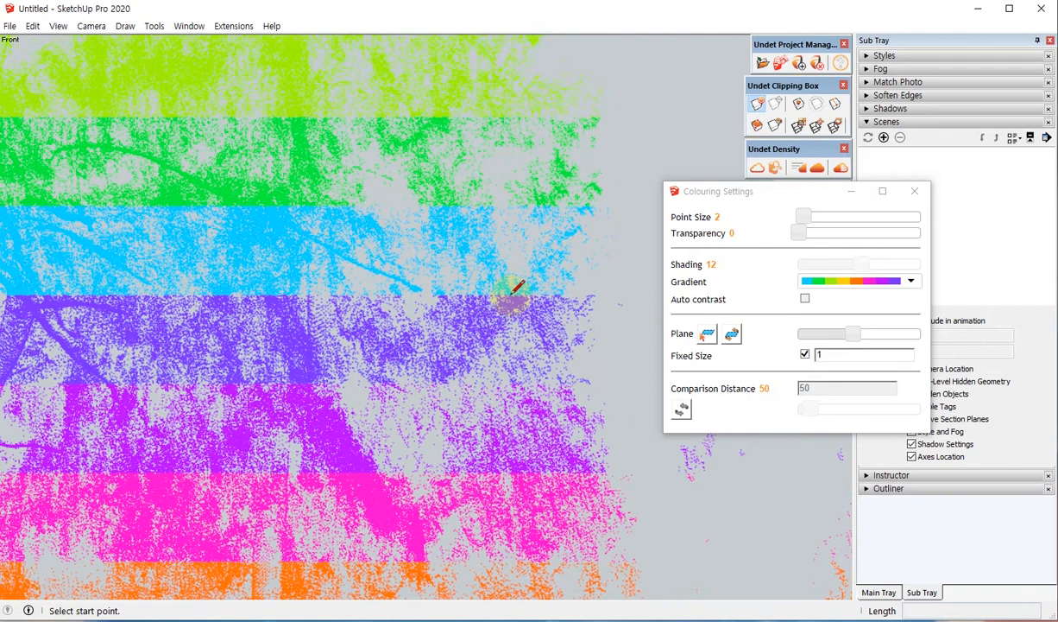
pyautogui.click(510, 293)
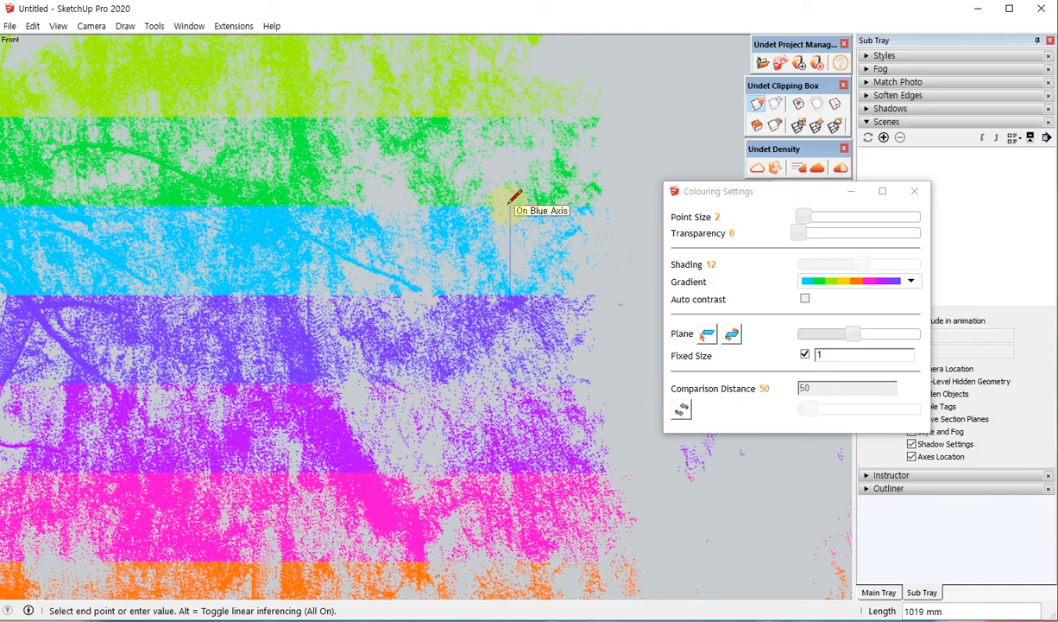
# Set the fixed size of the plane colouring bands to 2
pyautogui.click(820, 355)
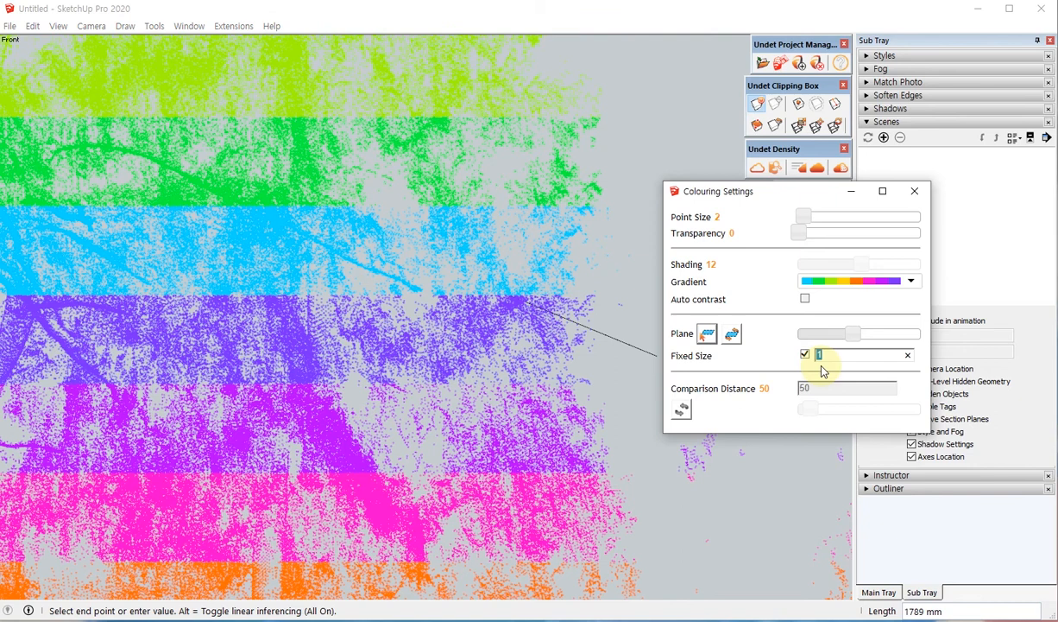
pyautogui.write('2')
pyautogui.press('Return')
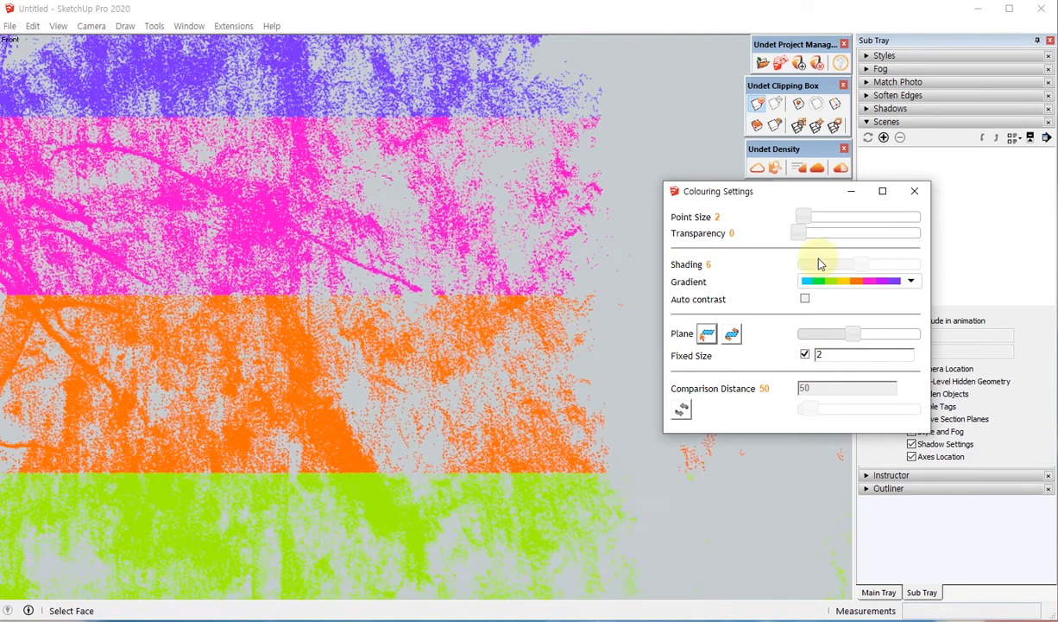
# Measure the height of the magenta band with the Line tool, then leave the tool and view the cloud at an angle
pyautogui.click(499, 268)
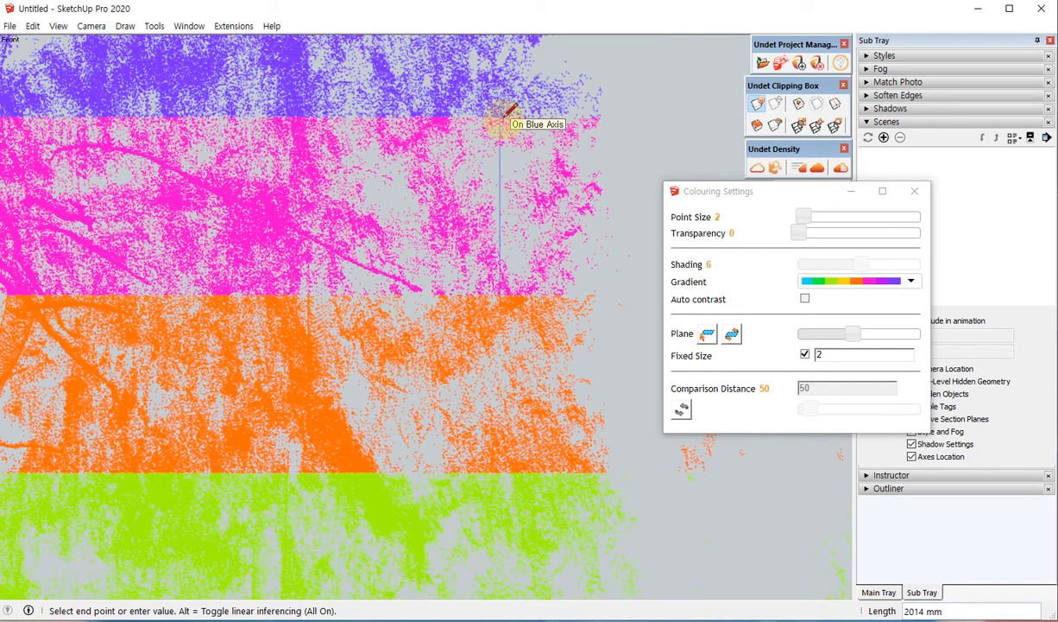
pyautogui.press('space')
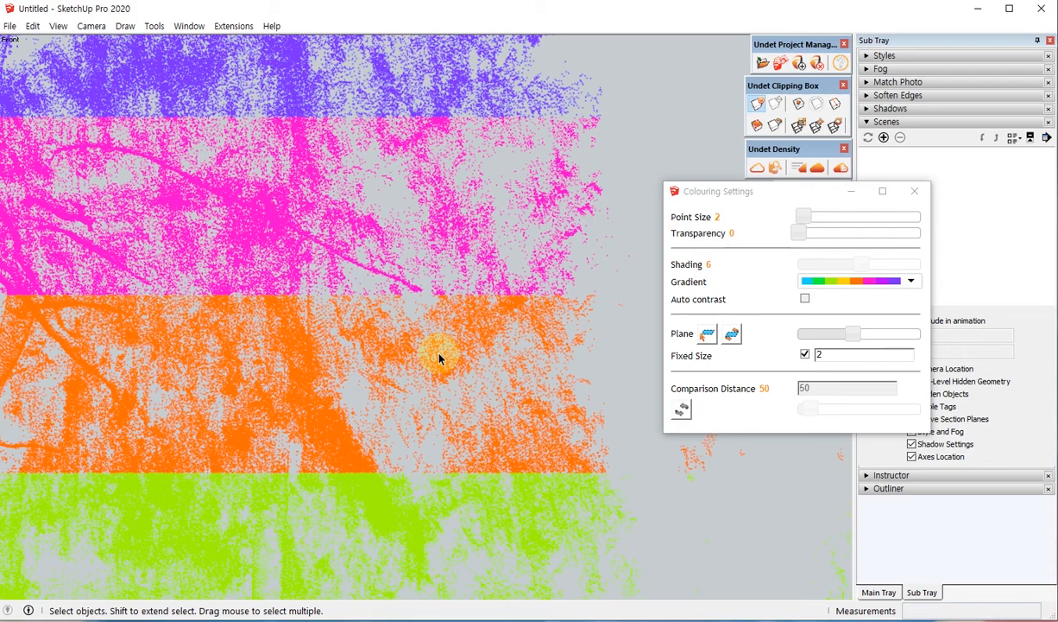
pyautogui.moveTo(439, 359); pyautogui.dragTo(289, 369, button='middle')
pyautogui.scroll(3, 378, 382)
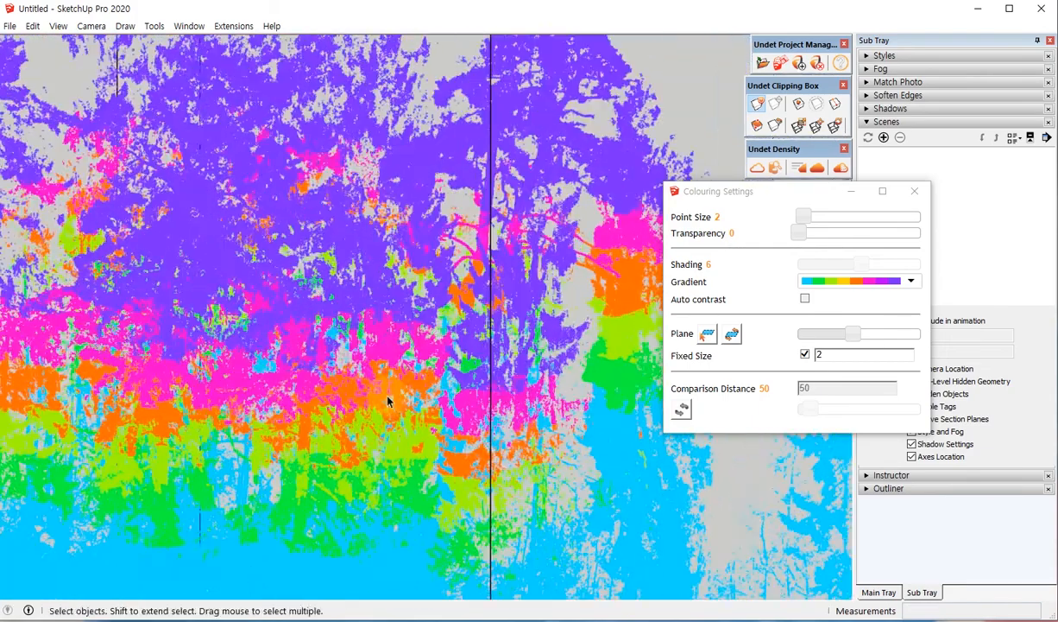
# Vary the number of plane colouring bands between 4 and 14 in the front view, finishing with shading at 14
pyautogui.moveTo(390, 397); pyautogui.dragTo(432, 378, button='middle')
pyautogui.scroll(3, 255, 338)
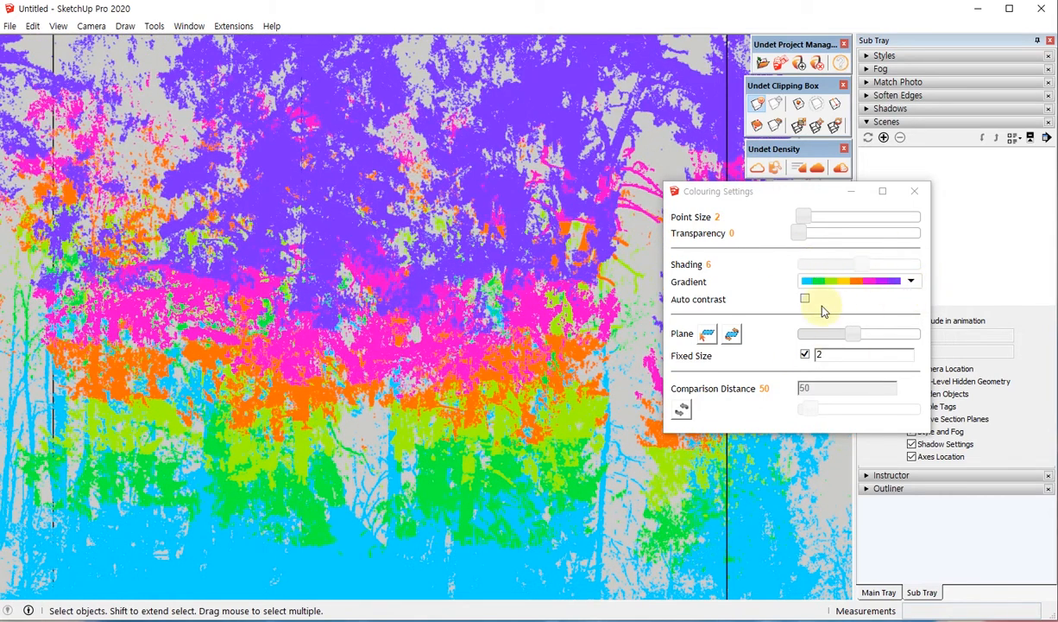
pyautogui.middleClick(453, 360)
pyautogui.moveTo(854, 335)
pyautogui.mouseDown()
pyautogui.moveTo(910, 334)
pyautogui.moveTo(834, 342)
pyautogui.moveTo(898, 335)
pyautogui.mouseUp()
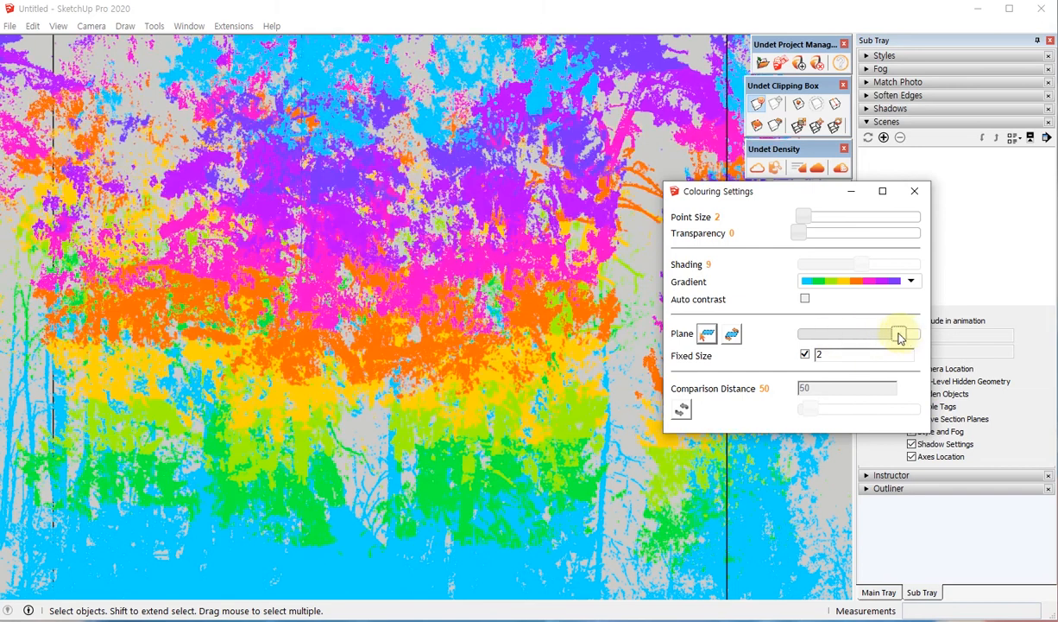
pyautogui.moveTo(301, 381); pyautogui.dragTo(311, 347, button='middle')
pyautogui.press('F3')
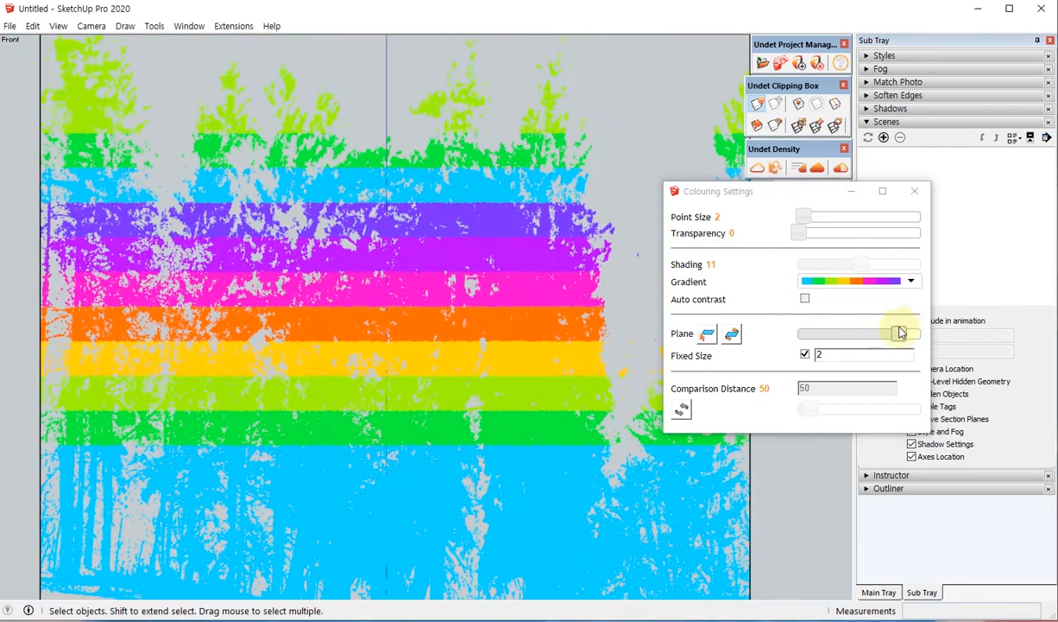
pyautogui.moveTo(900, 333); pyautogui.dragTo(828, 333)
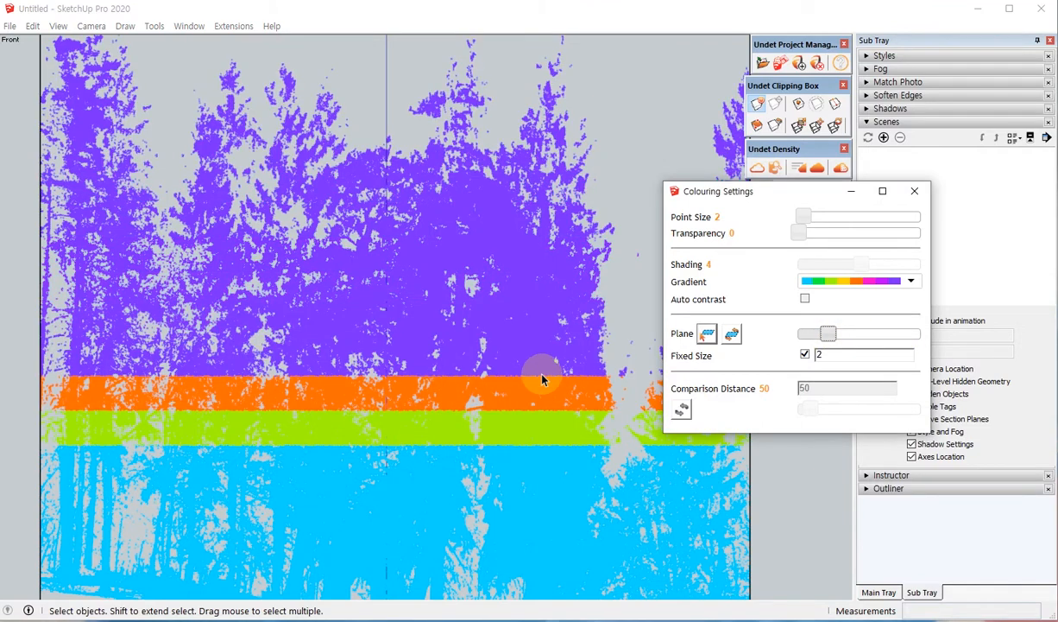
pyautogui.moveTo(830, 332); pyautogui.dragTo(925, 335)
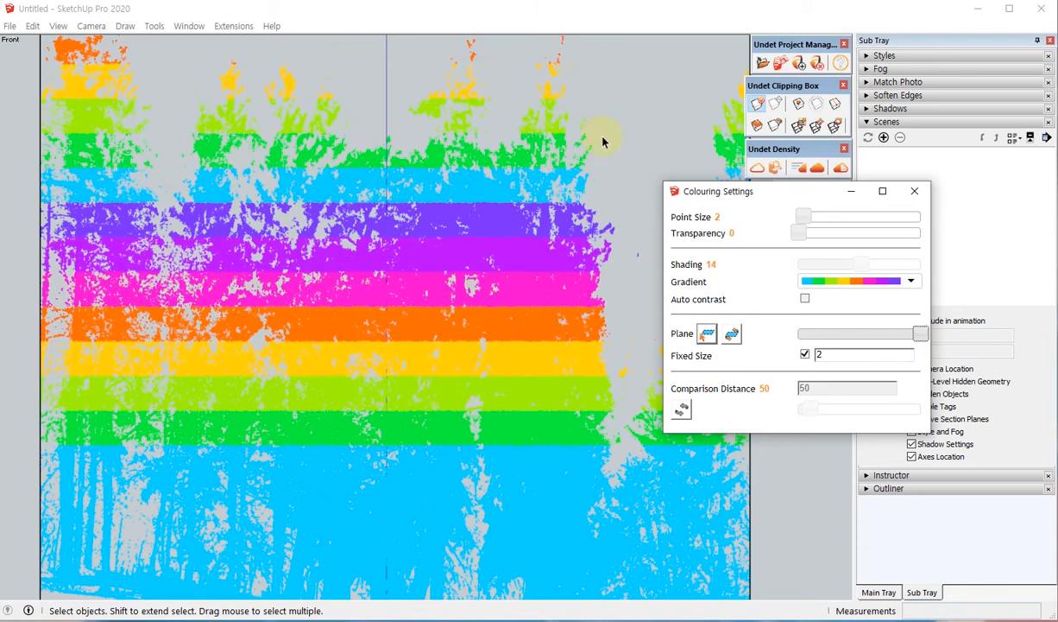
# Switch the point cloud to RGB colouring and move the Colouring Settings dialog clear of the toolbars and trees
pyautogui.moveTo(782, 199); pyautogui.dragTo(591, 116)
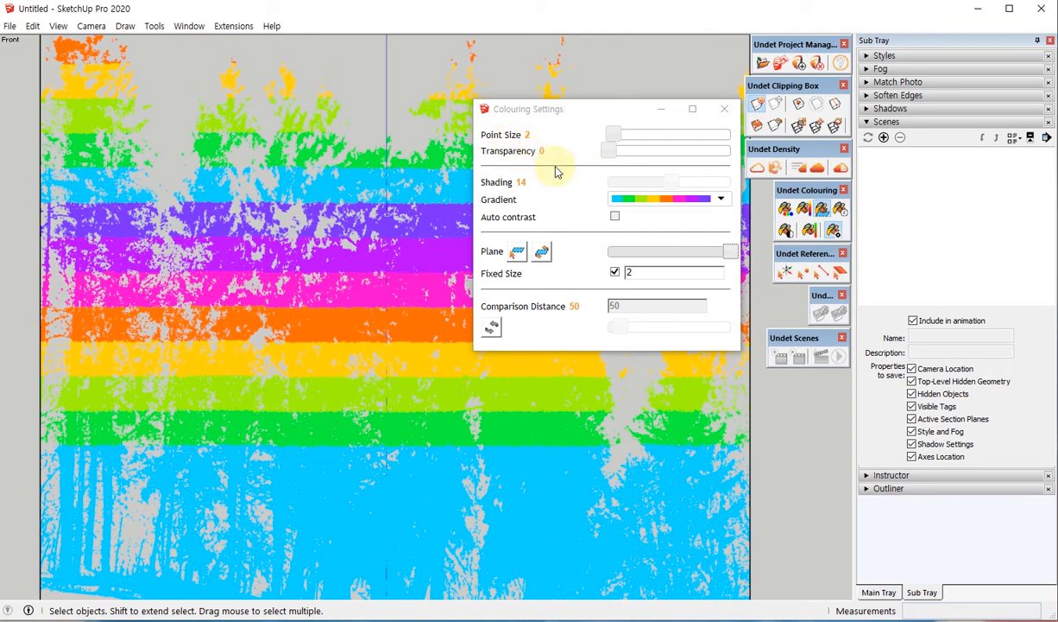
pyautogui.moveTo(237, 208); pyautogui.dragTo(656, 220, button='middle')
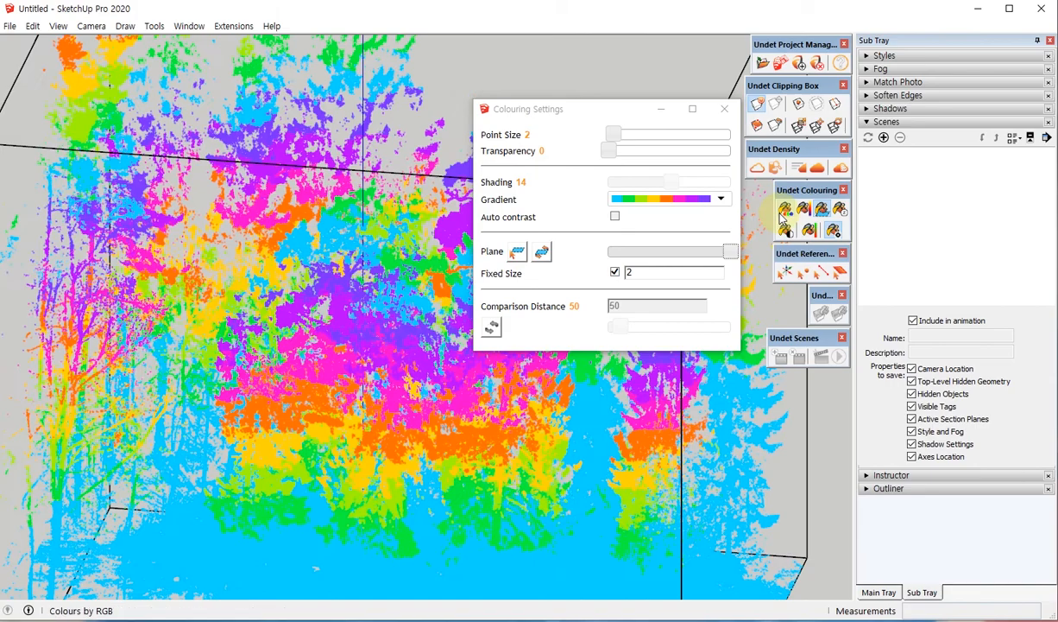
pyautogui.click(786, 209)
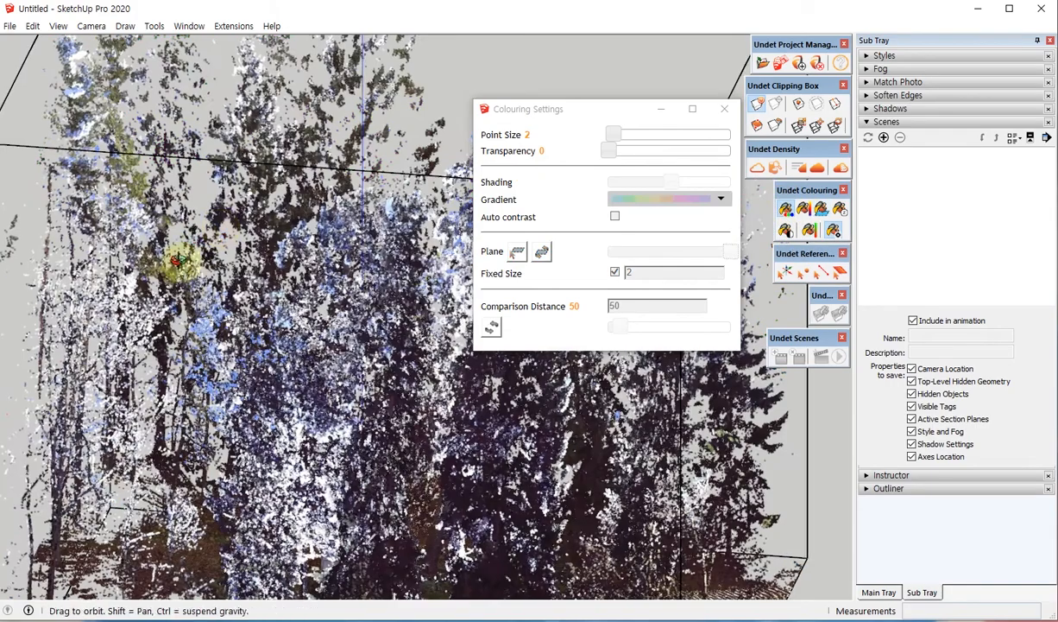
pyautogui.scroll(-1, 213, 257)
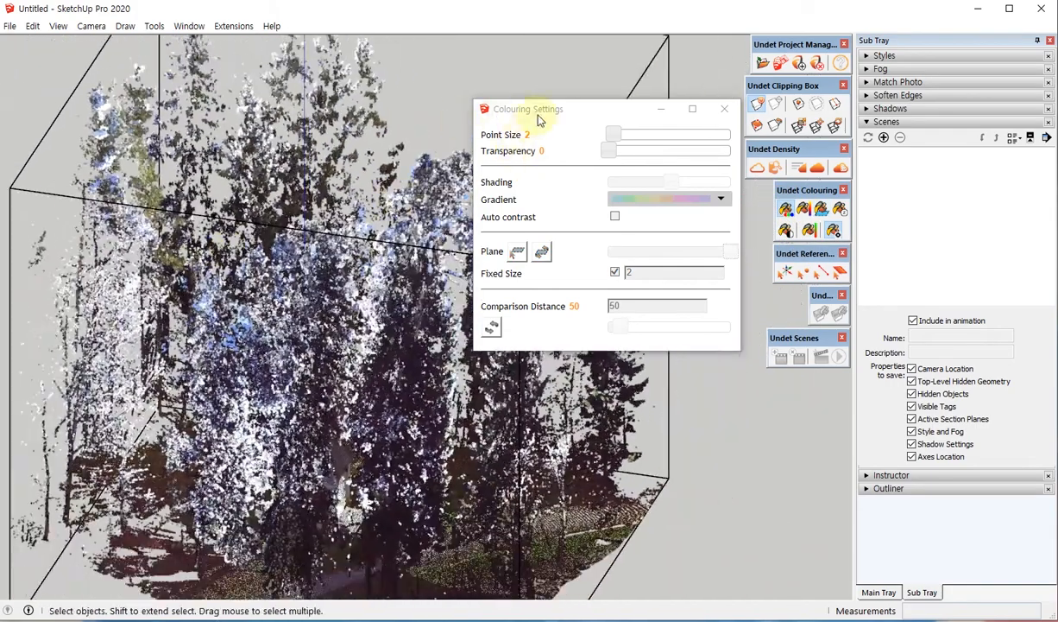
pyautogui.moveTo(539, 119); pyautogui.dragTo(616, 124)
# Try out the point size setting on a close-up of the tree crown points
pyautogui.moveTo(409, 211); pyautogui.dragTo(457, 199, button='middle')
pyautogui.scroll(3, 458, 197)
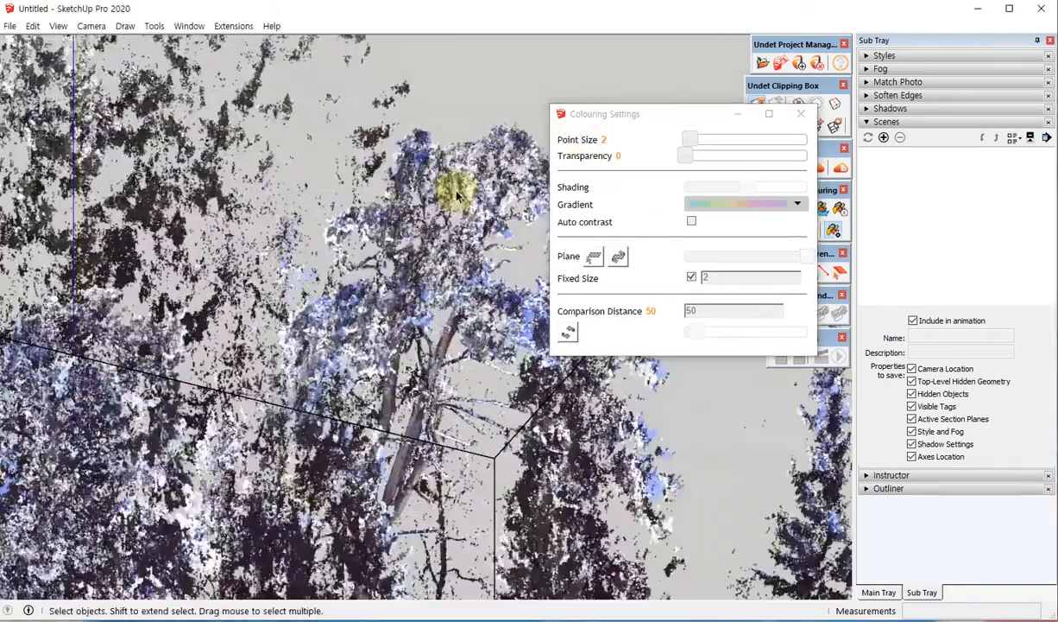
pyautogui.scroll(6, 458, 196)
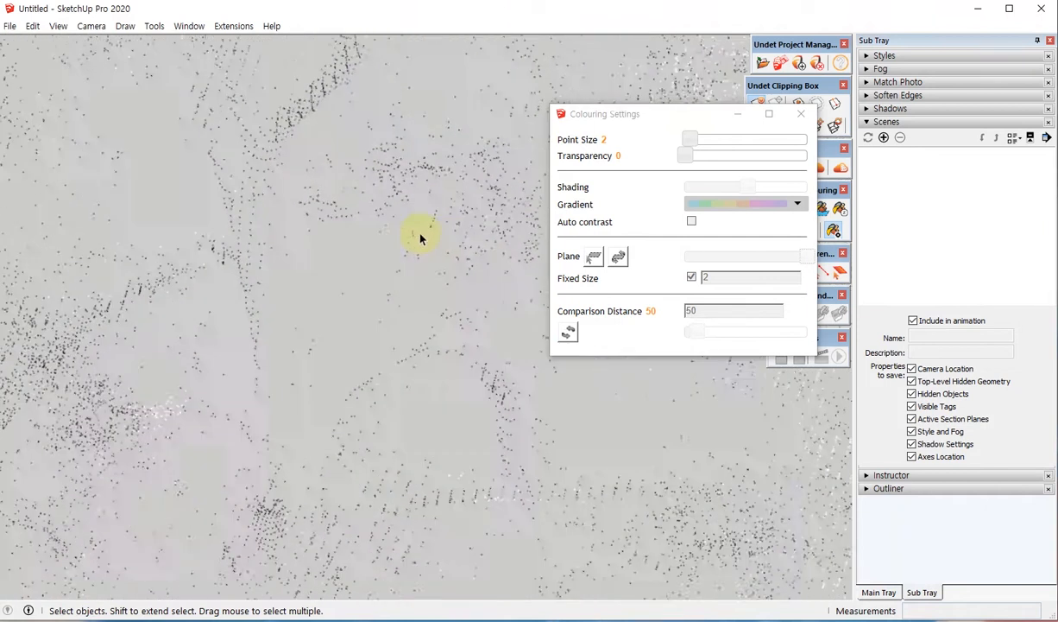
pyautogui.scroll(2, 421, 239)
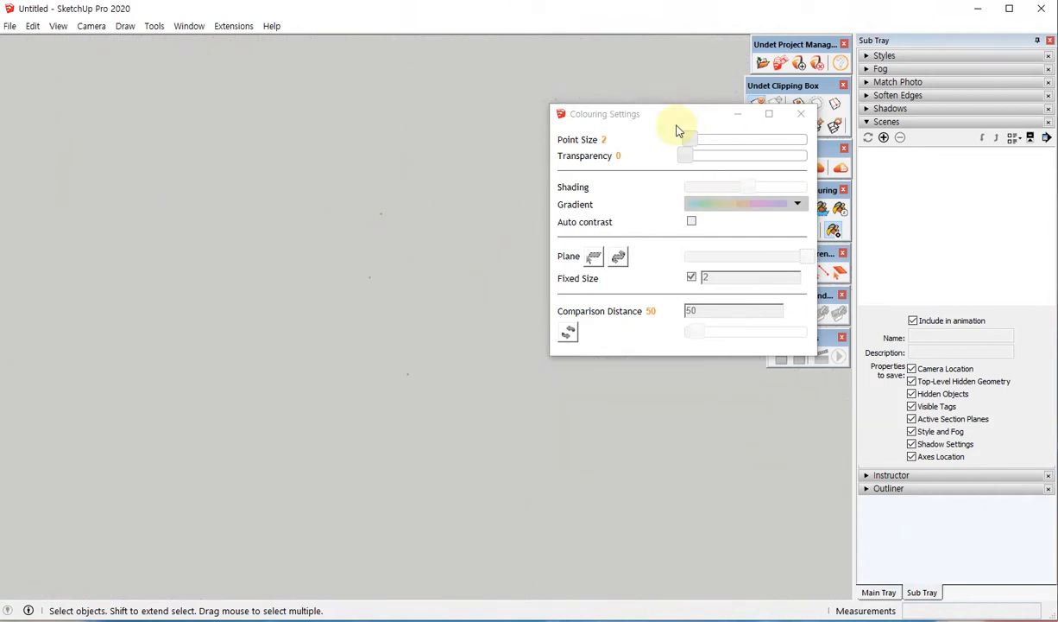
pyautogui.moveTo(692, 142)
pyautogui.mouseDown()
pyautogui.moveTo(796, 132)
pyautogui.moveTo(726, 151)
pyautogui.moveTo(824, 151)
pyautogui.moveTo(699, 158)
pyautogui.mouseUp()
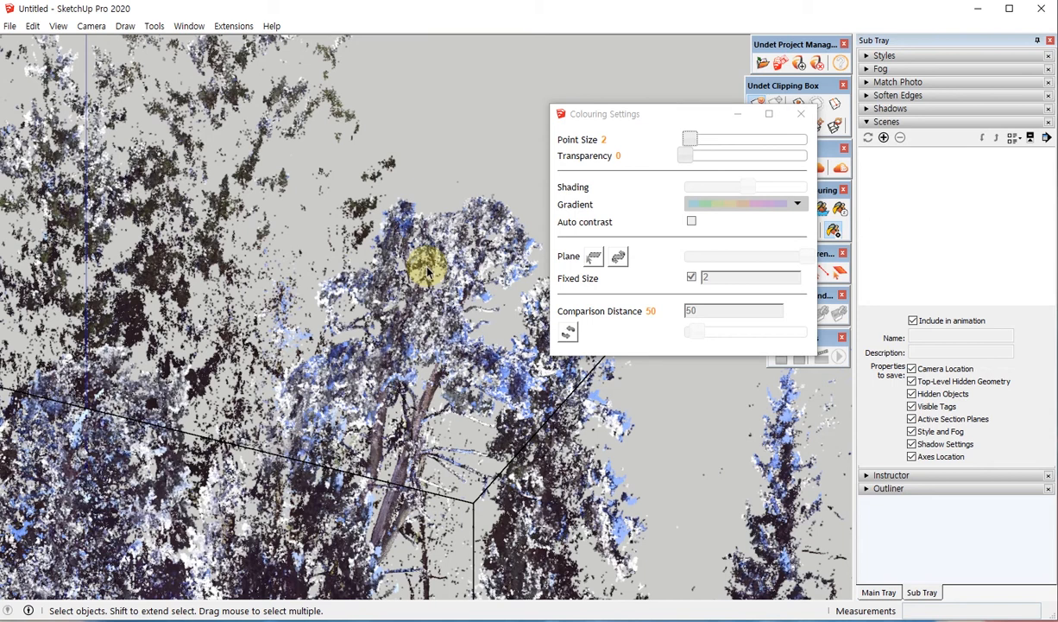
# Raise the point size to 14 on a close-up of the chapel's roof and wall
pyautogui.moveTo(408, 255); pyautogui.dragTo(404, 162, button='middle')
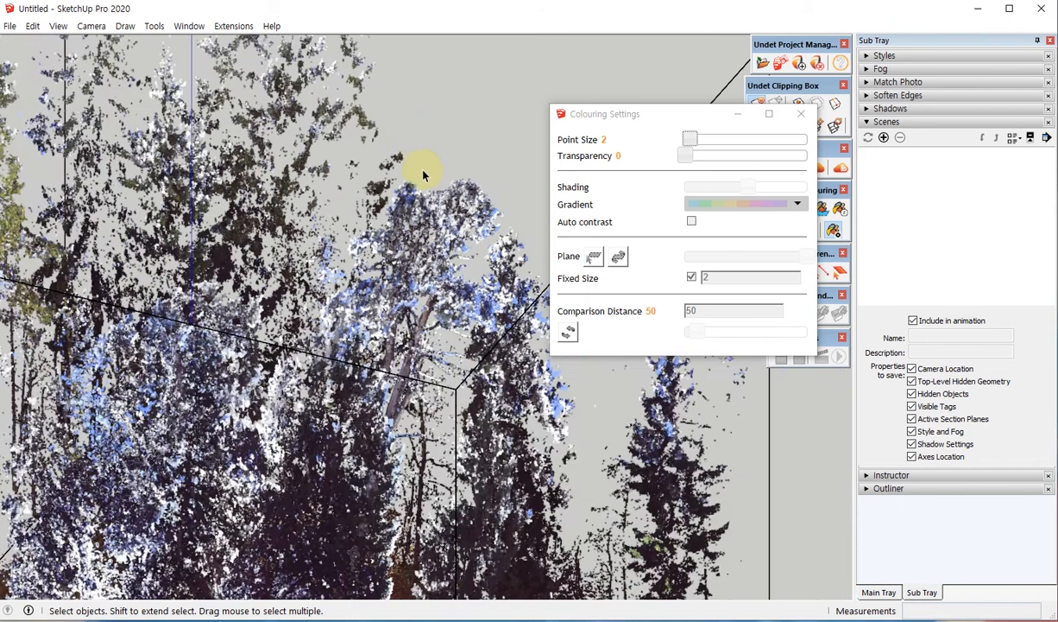
pyautogui.scroll(-5, 418, 138)
pyautogui.moveTo(366, 208); pyautogui.dragTo(379, 399, button='middle')
pyautogui.scroll(3, 435, 283)
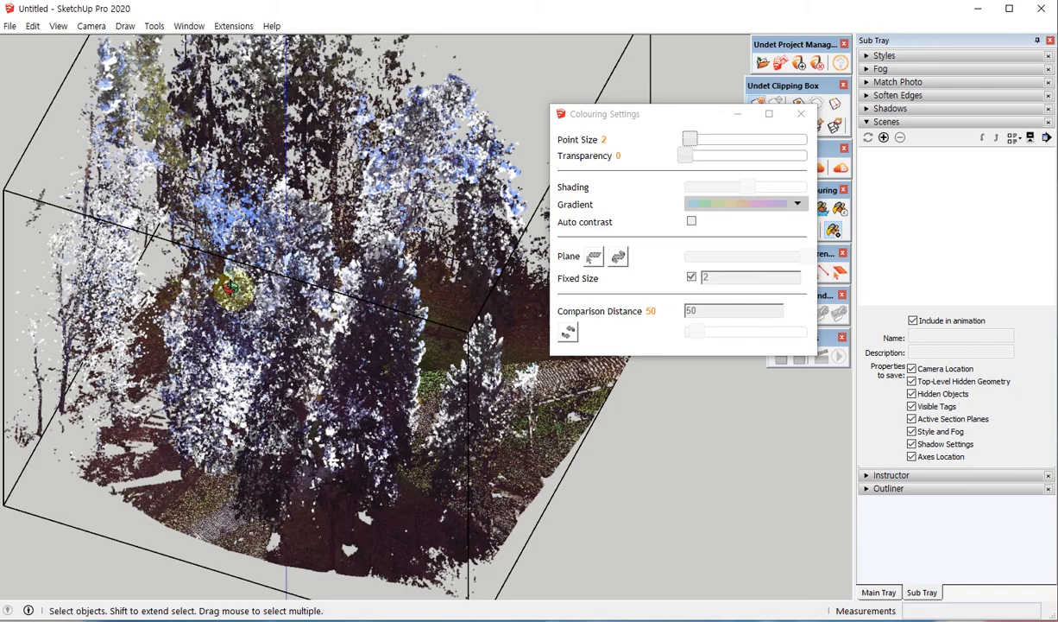
pyautogui.moveTo(226, 278); pyautogui.dragTo(278, 347, button='middle')
pyautogui.scroll(10, 442, 307)
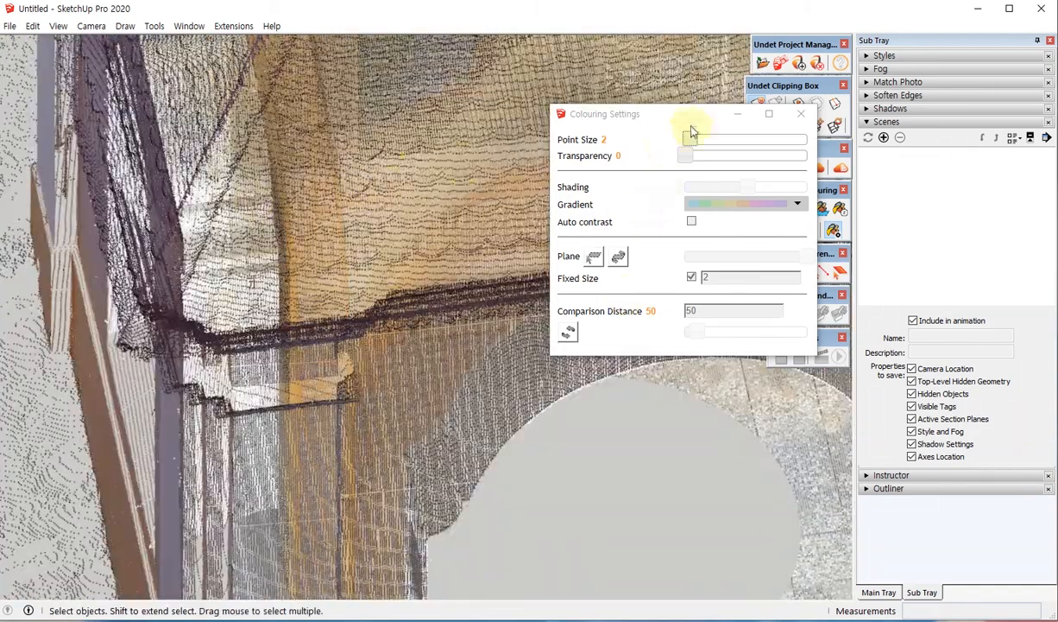
pyautogui.moveTo(690, 140); pyautogui.dragTo(752, 136)
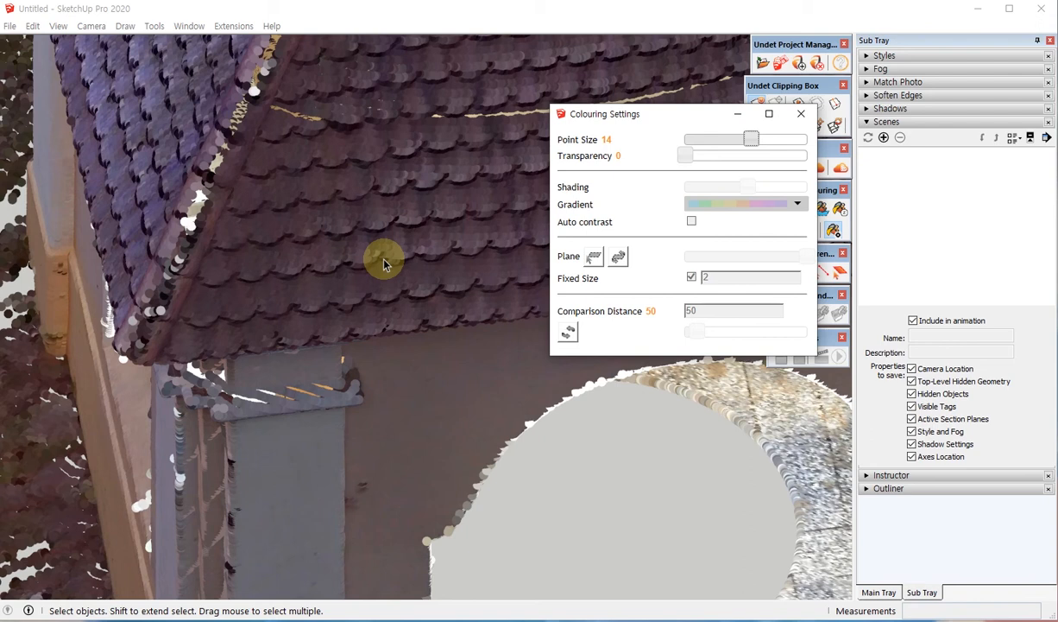
pyautogui.moveTo(751, 139)
pyautogui.mouseDown()
pyautogui.moveTo(692, 144)
pyautogui.moveTo(751, 140)
pyautogui.mouseUp()
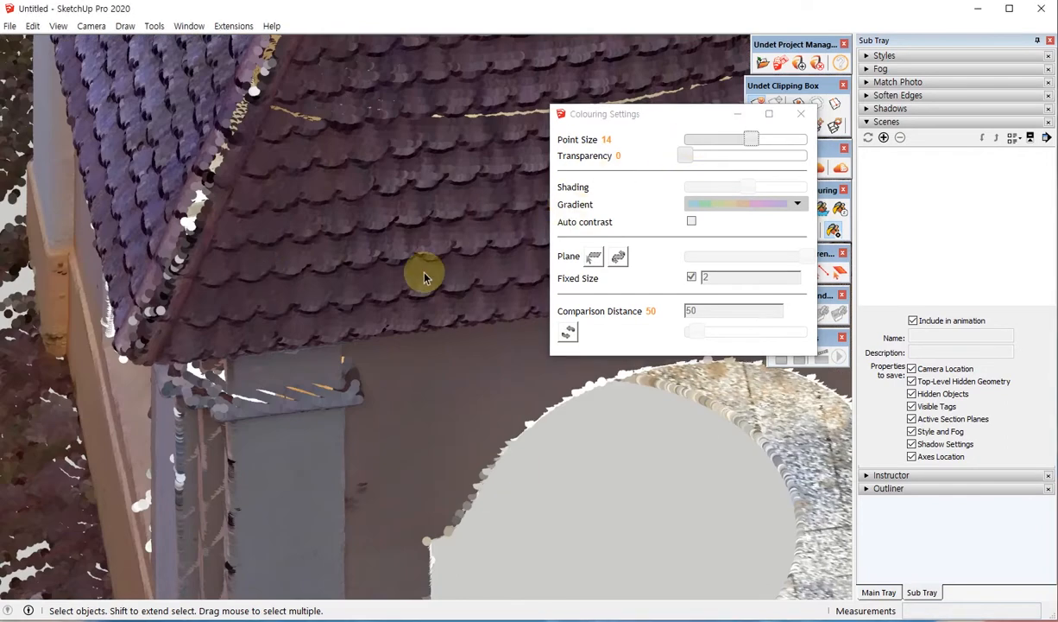
# Set the point cloud transparency to 17 and the point size to 3, then inspect the chapel and its steps
pyautogui.moveTo(423, 276); pyautogui.dragTo(673, 212, button='middle')
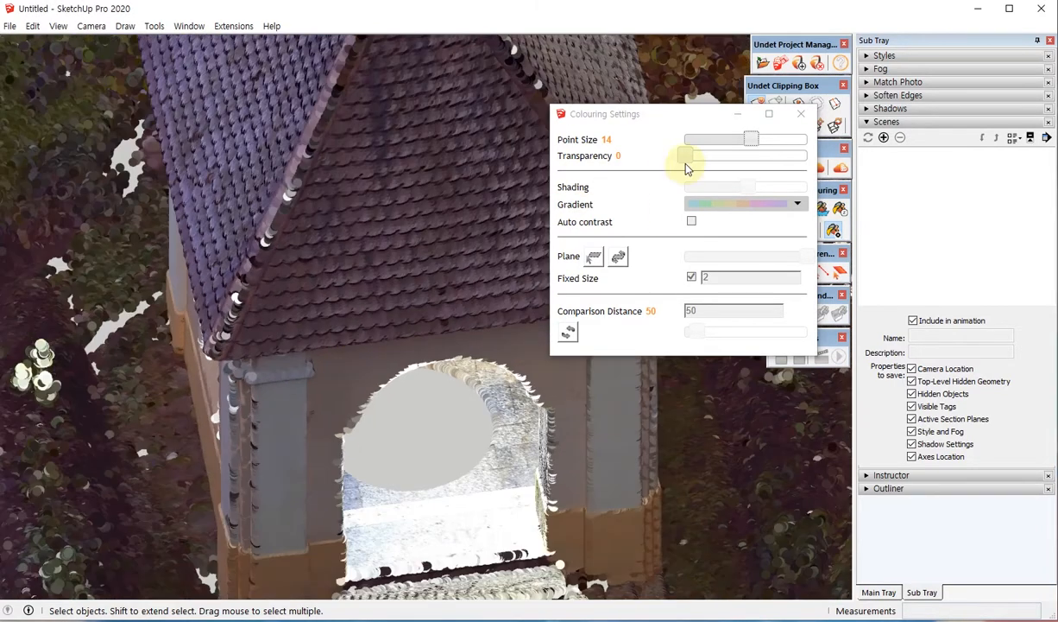
pyautogui.moveTo(685, 155)
pyautogui.mouseDown()
pyautogui.moveTo(784, 160)
pyautogui.moveTo(708, 162)
pyautogui.moveTo(710, 140)
pyautogui.moveTo(696, 143)
pyautogui.mouseUp()
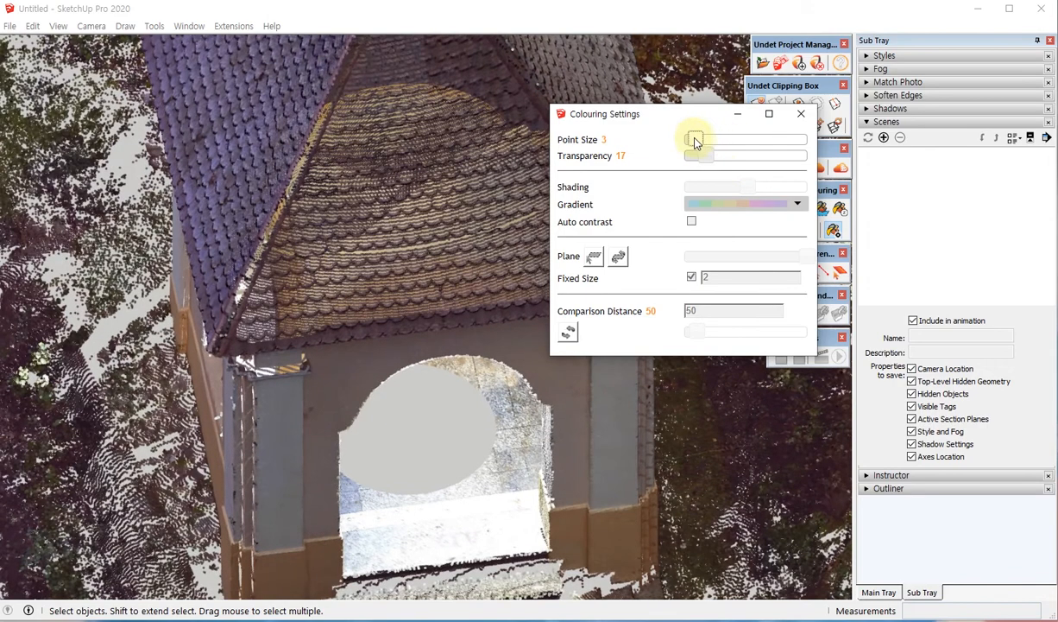
pyautogui.scroll(-8, 300, 264)
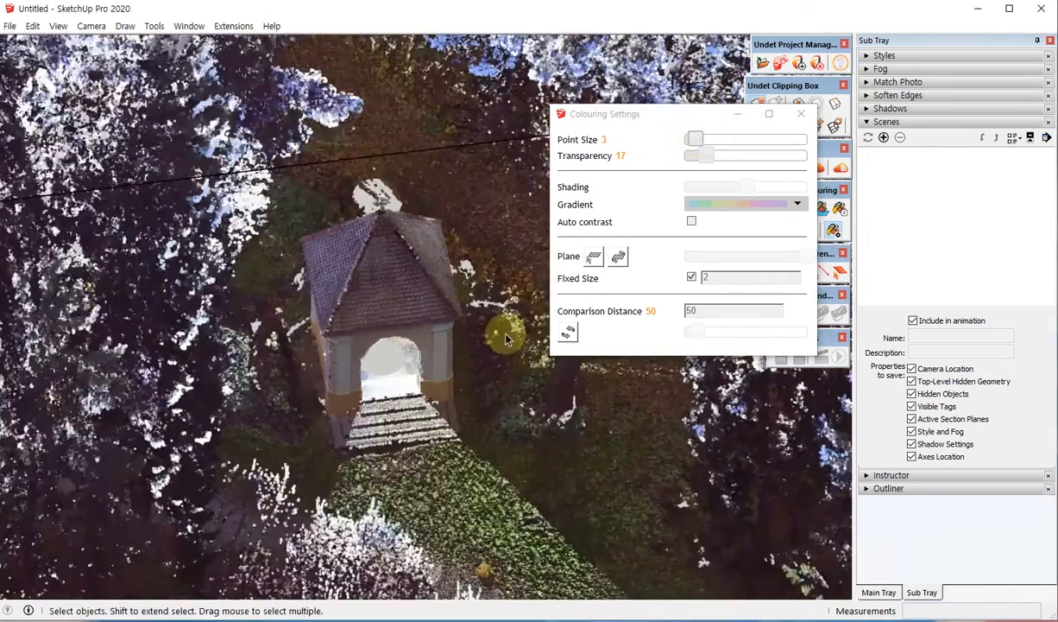
pyautogui.moveTo(501, 327); pyautogui.dragTo(266, 347, button='middle')
pyautogui.scroll(6, 390, 383)
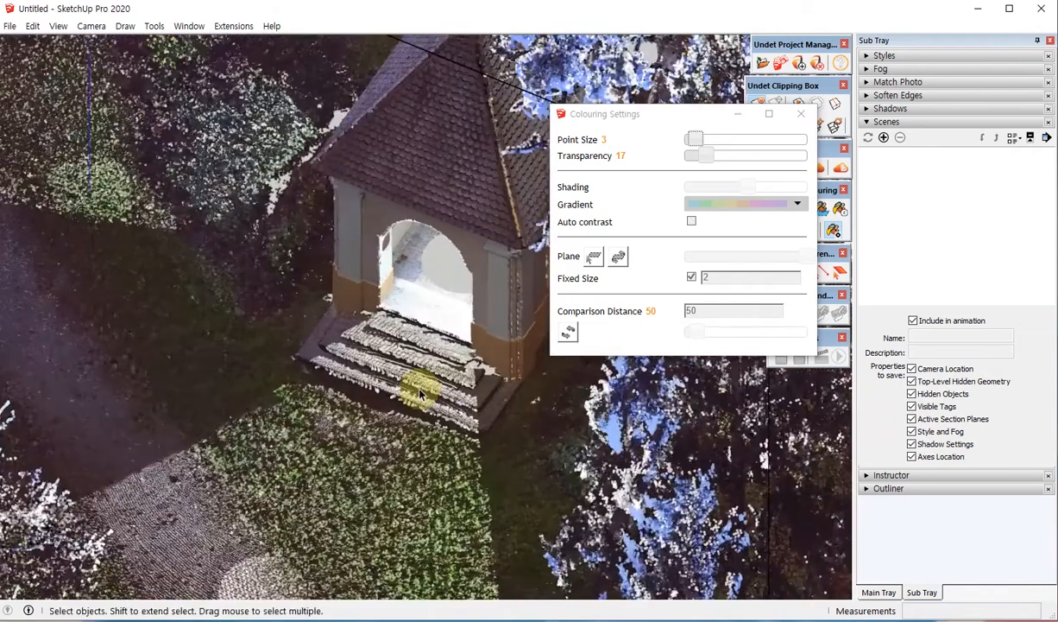
# Draw a rectangle around the chapel's roof and steps in the top view, then leave the Rectangle tool
pyautogui.press('r')
pyautogui.scroll(-4, 288, 363)
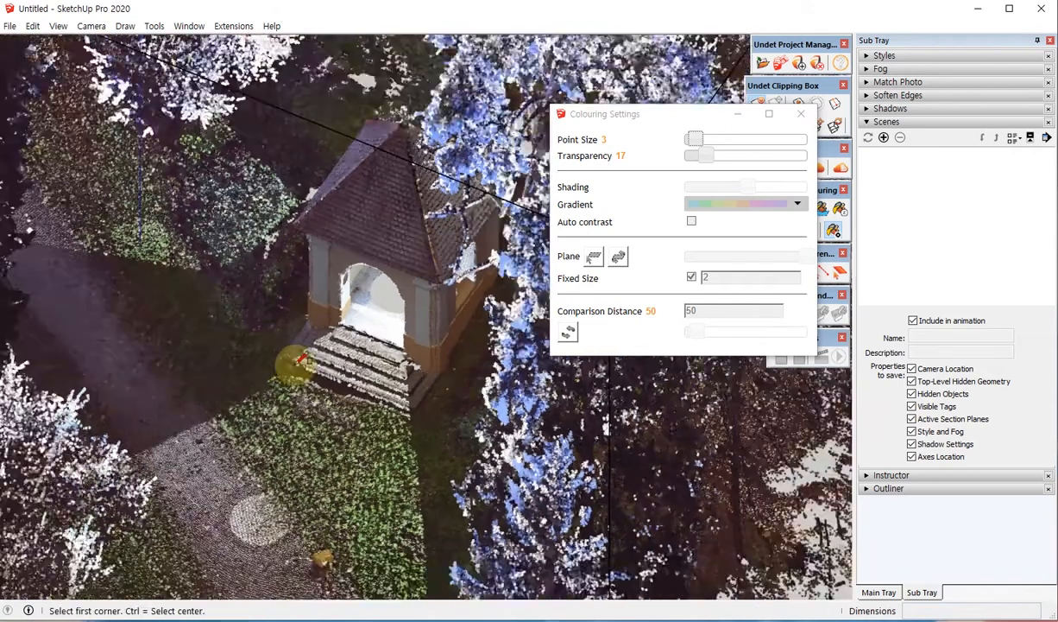
pyautogui.scroll(2, 301, 362)
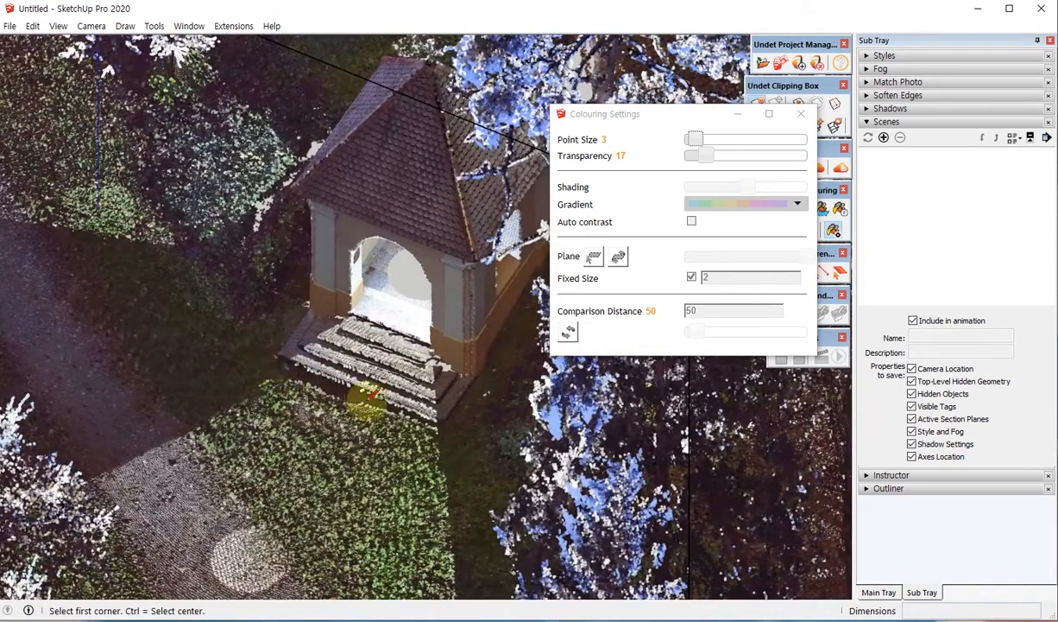
pyautogui.press('F2')
pyautogui.scroll(5, 215, 501)
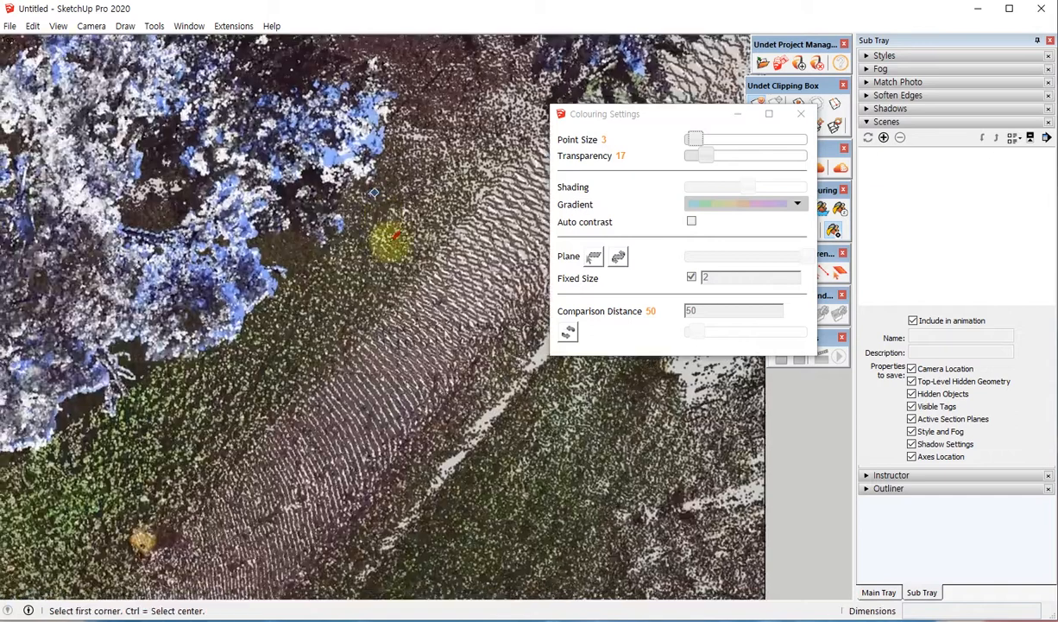
pyautogui.scroll(-4, 403, 289)
pyautogui.keyDown('shift'); pyautogui.moveTo(218, 383); pyautogui.dragTo(580, 294, button='middle'); pyautogui.keyUp('shift')
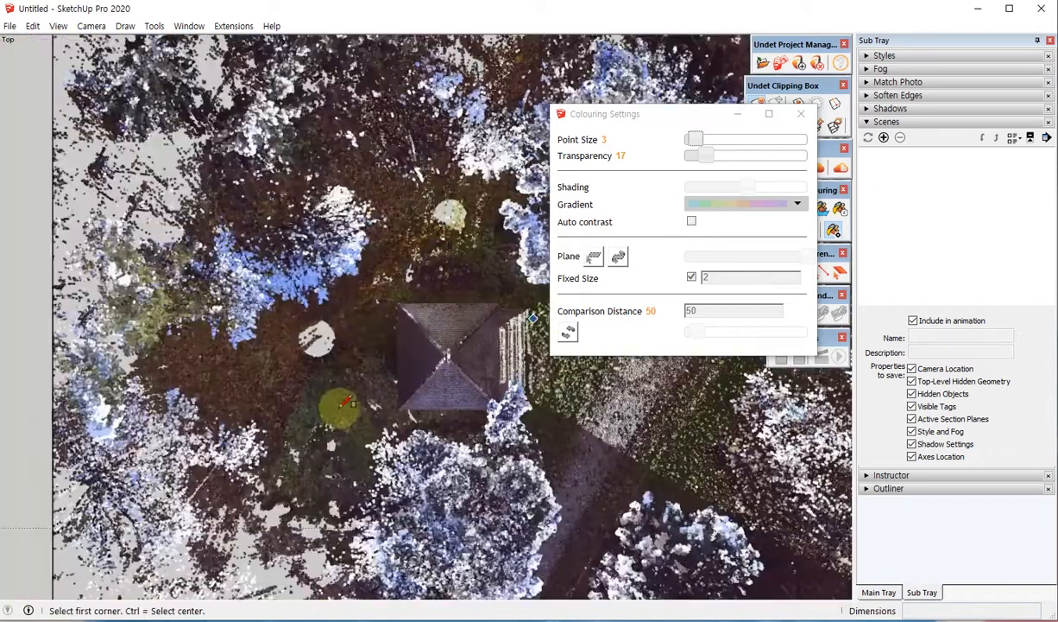
pyautogui.scroll(2, 345, 409)
pyautogui.keyDown('shift'); pyautogui.moveTo(460, 266); pyautogui.dragTo(244, 247, button='middle'); pyautogui.keyUp('shift')
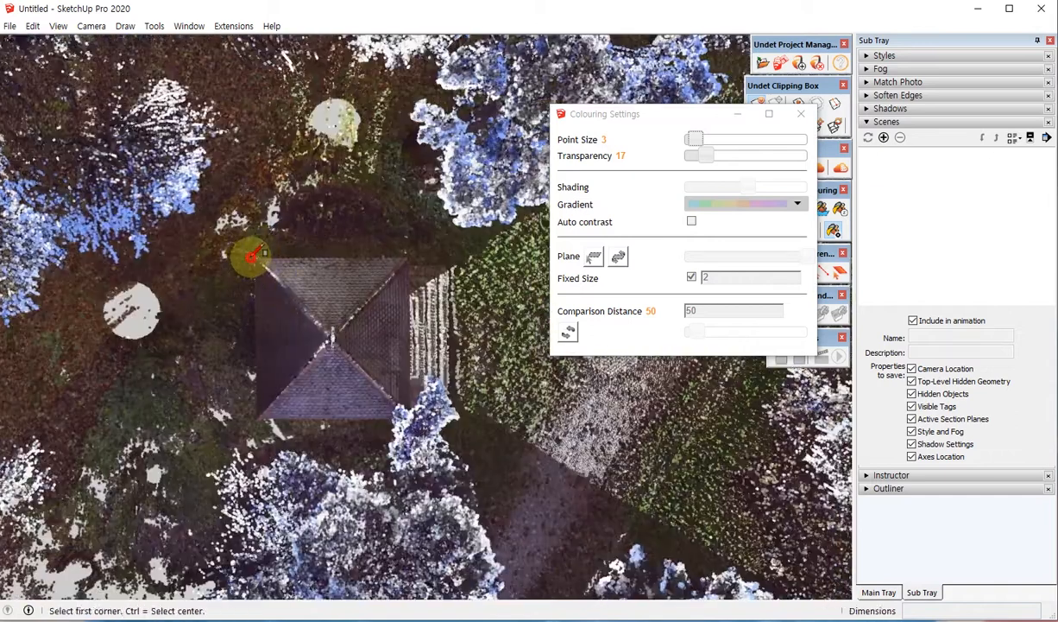
pyautogui.click(253, 252)
pyautogui.click(466, 417)
pyautogui.press('space')
# Move the rectangle from the ground plane up to the point cloud, about 268 m along the blue axis
pyautogui.moveTo(347, 309); pyautogui.dragTo(144, 135, button='middle')
pyautogui.scroll(-7, 359, 335)
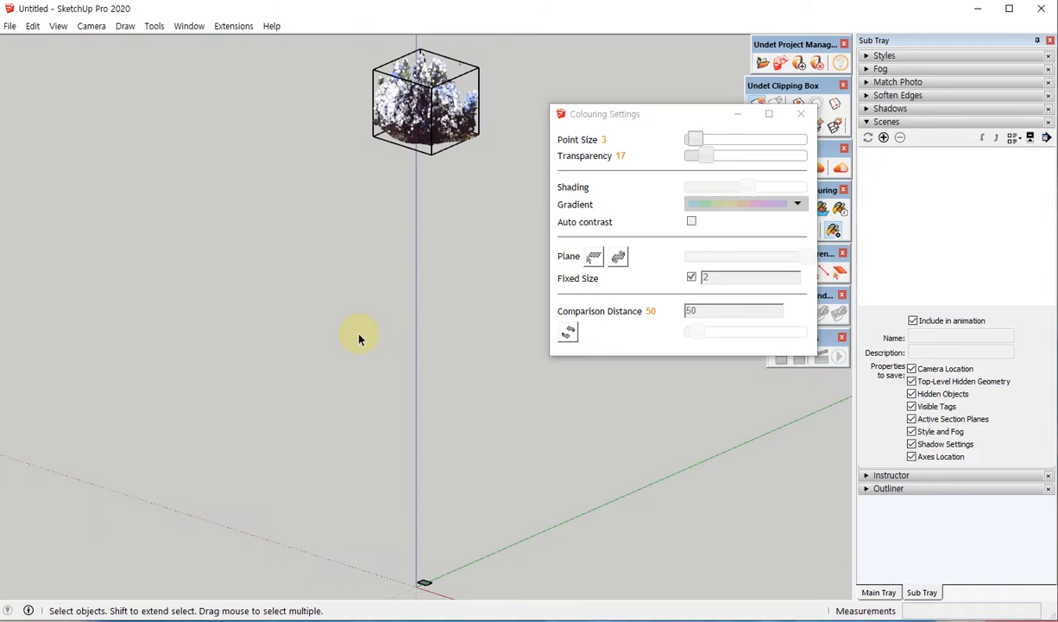
pyautogui.moveTo(341, 423); pyautogui.dragTo(520, 572)
pyautogui.press('m')
pyautogui.click(467, 488)
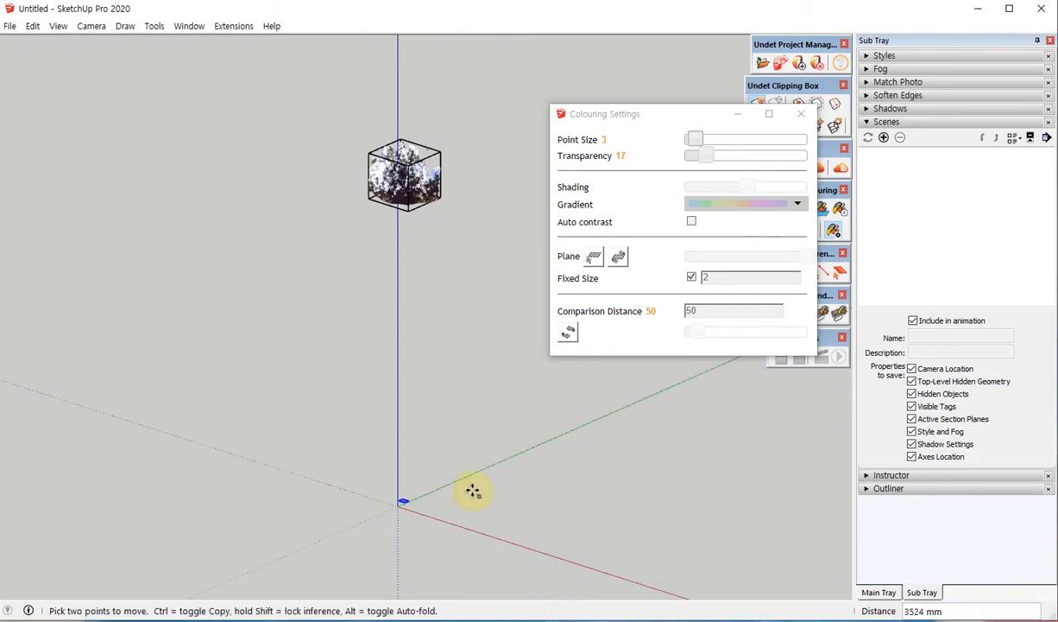
pyautogui.press('F3')
pyautogui.click(314, 170)
pyautogui.hotkey('shift', 'z')
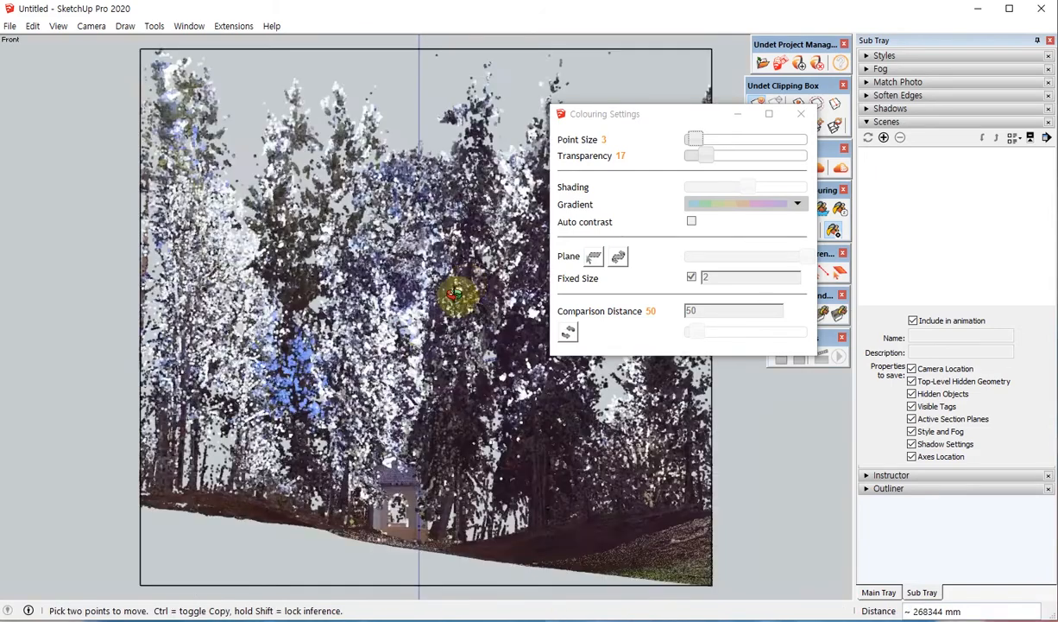
# Lower the rectangle by about 8020 mm so it cuts through the chapel near its floor level
pyautogui.moveTo(458, 295); pyautogui.dragTo(285, 489, button='middle')
pyautogui.scroll(4, 390, 312)
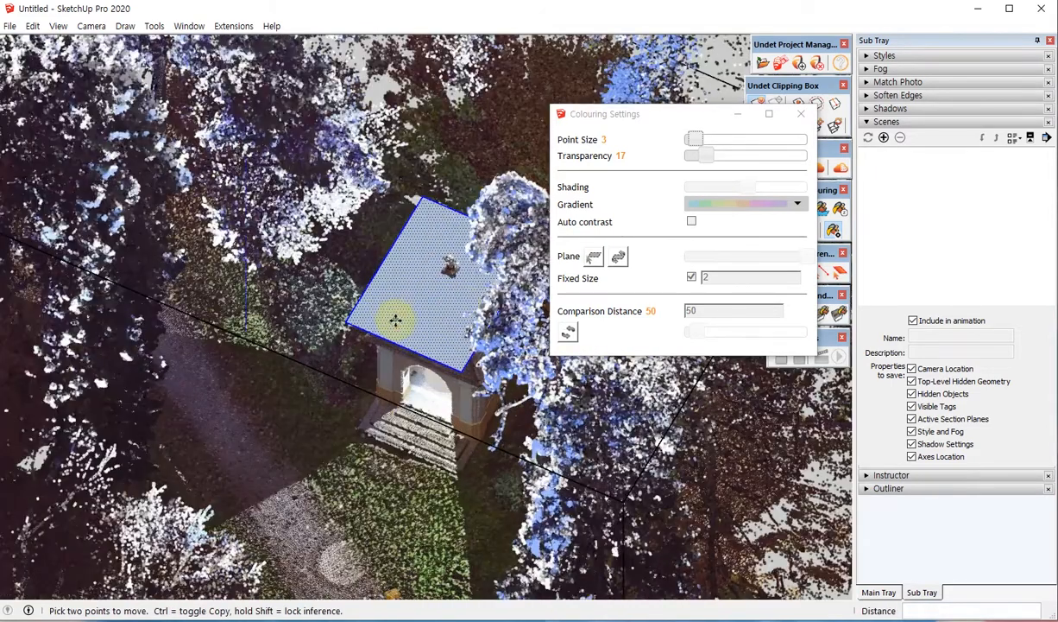
pyautogui.moveTo(395, 320)
pyautogui.mouseDown(button='middle')
pyautogui.moveTo(440, 259)
pyautogui.moveTo(480, 109)
pyautogui.moveTo(437, 366)
pyautogui.moveTo(383, 320)
pyautogui.mouseUp(button='middle')
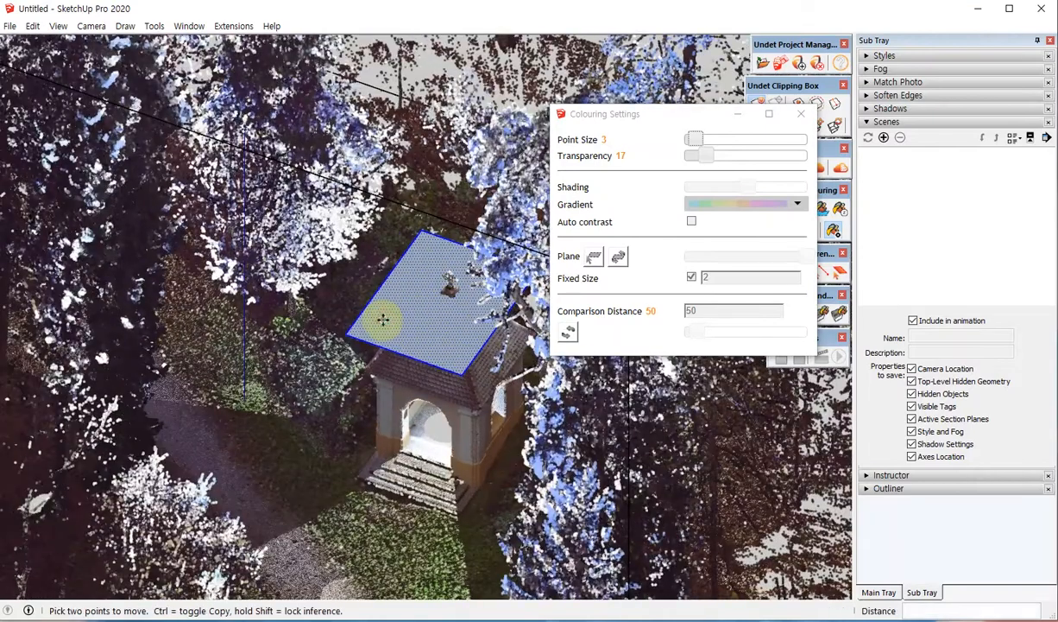
pyautogui.click(382, 320)
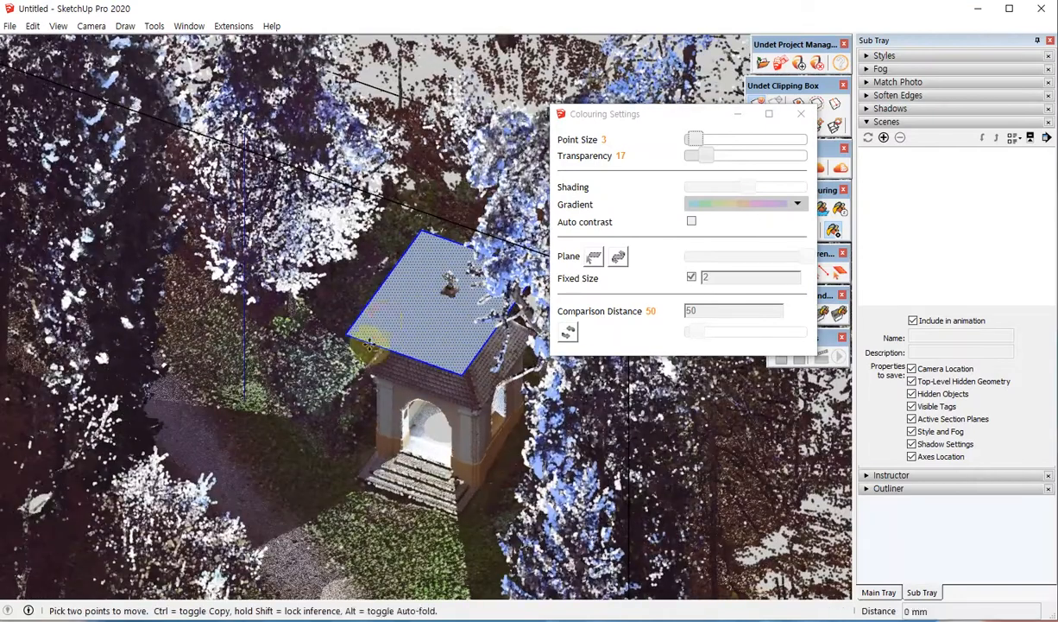
pyautogui.click(351, 477)
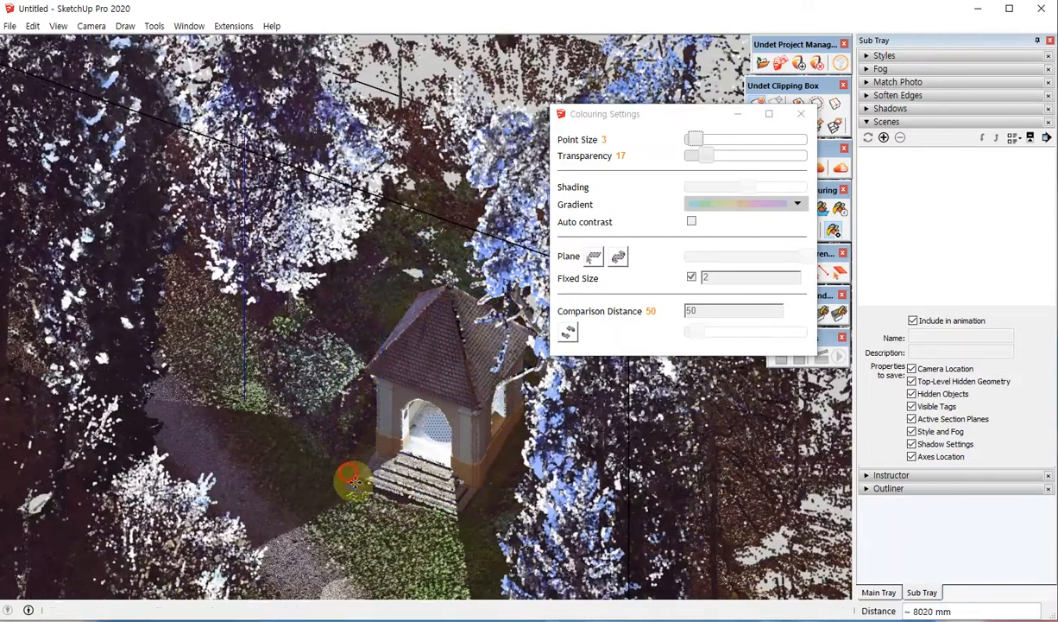
pyautogui.scroll(5, 350, 478)
pyautogui.moveTo(272, 359); pyautogui.dragTo(278, 393, button='middle')
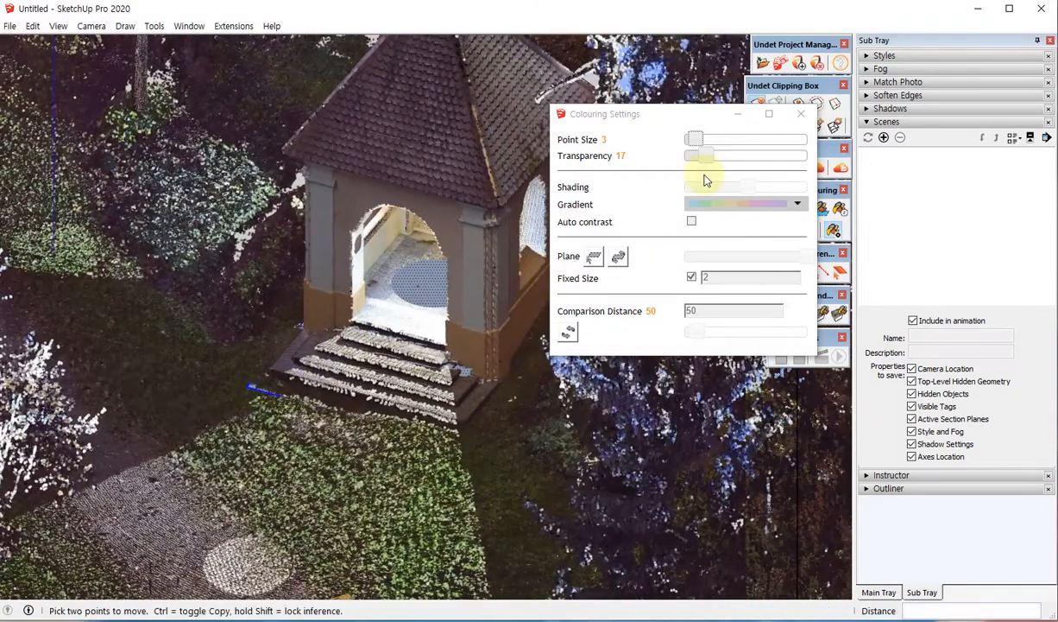
# Set the point cloud transparency to 94 and try to extrude the rectangle upward around the chapel with Push/Pull
pyautogui.moveTo(708, 158); pyautogui.dragTo(798, 151)
pyautogui.moveTo(330, 337); pyautogui.dragTo(343, 429, button='middle')
pyautogui.scroll(3, 302, 416)
pyautogui.press('p')
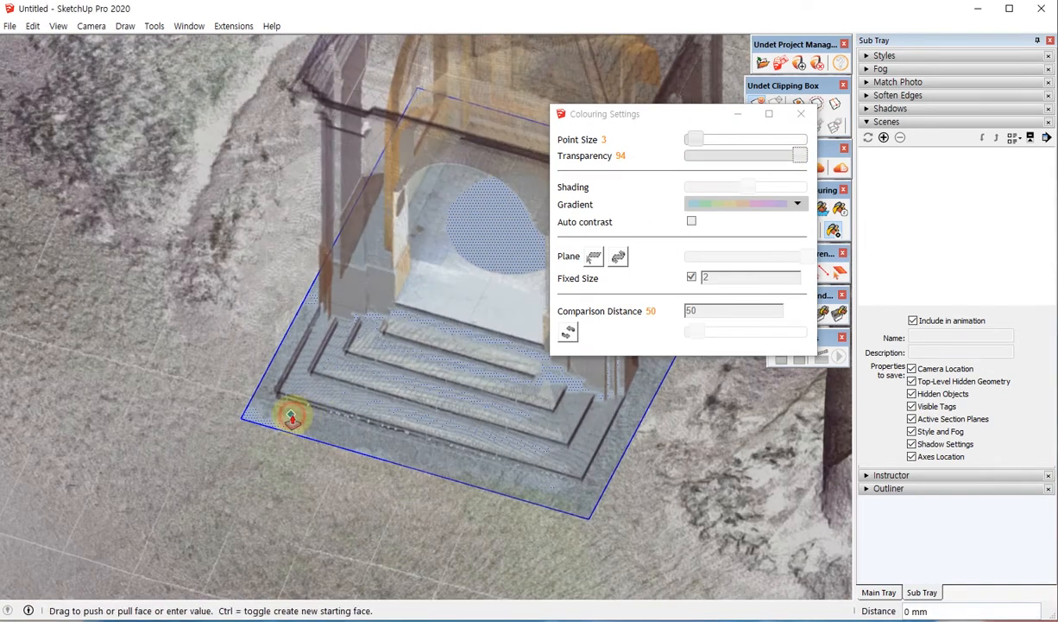
pyautogui.scroll(-3, 292, 418)
pyautogui.click(292, 418)
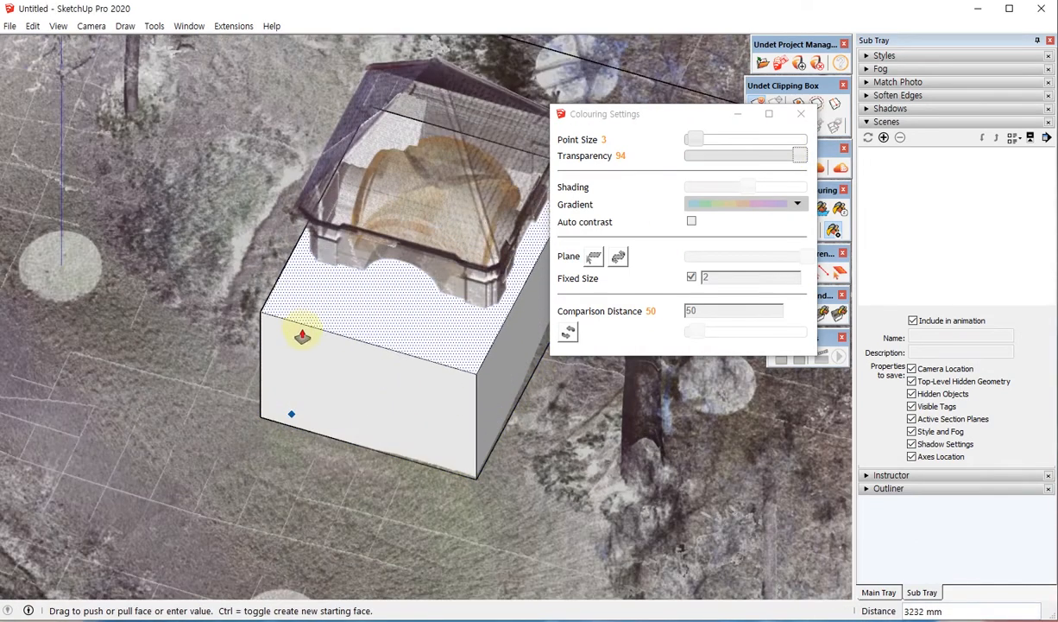
pyautogui.press('space')
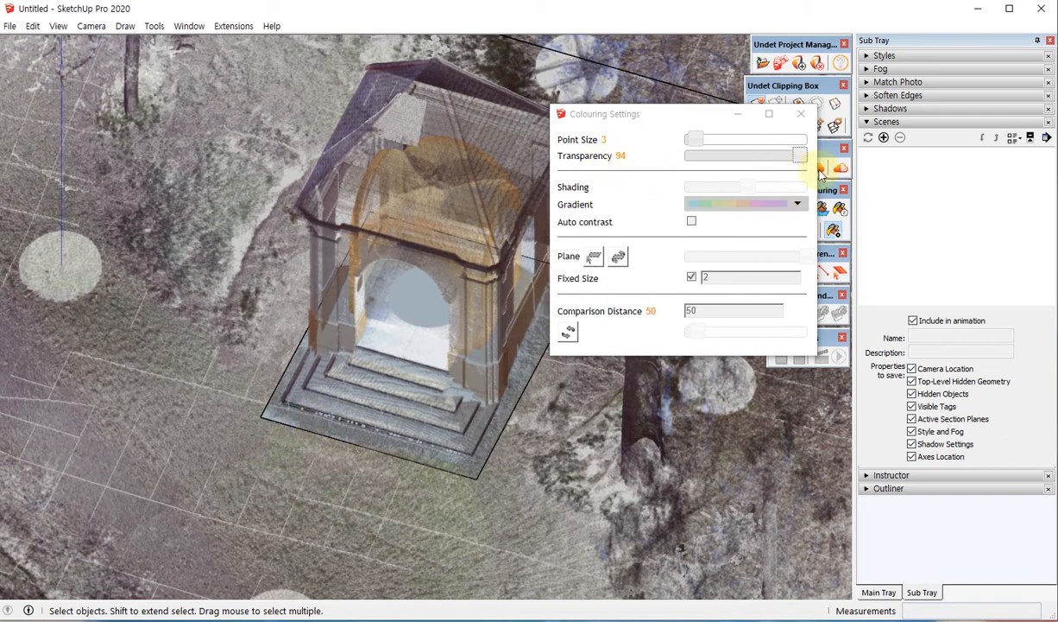
# Set the point cloud transparency to 39, select the rectangle, and move the Colouring Settings window clear of the Undet toolbars
pyautogui.moveTo(799, 162); pyautogui.dragTo(731, 158)
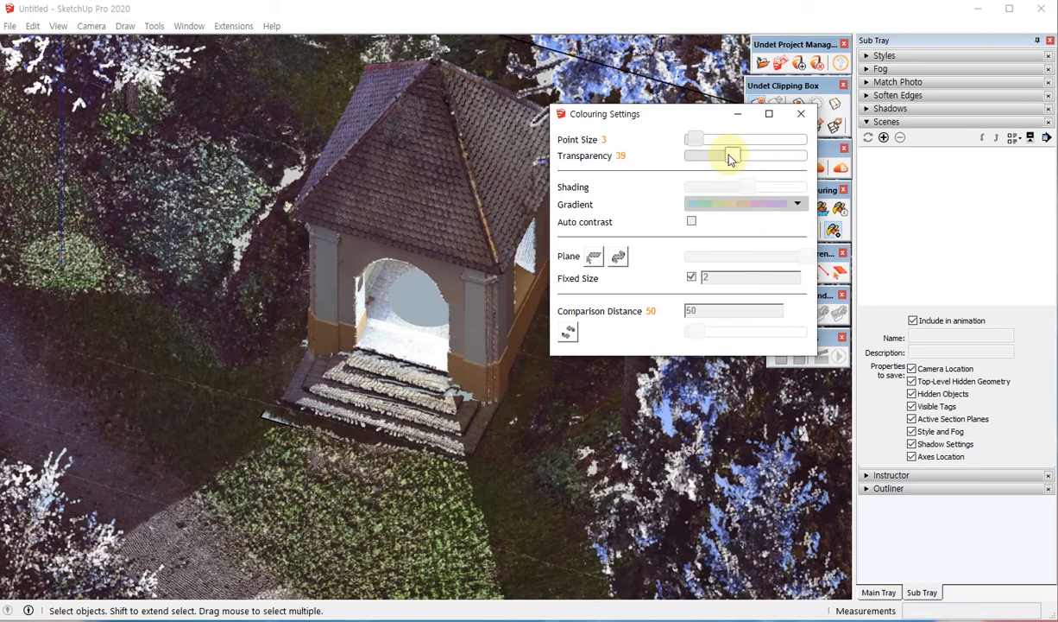
pyautogui.click(279, 420)
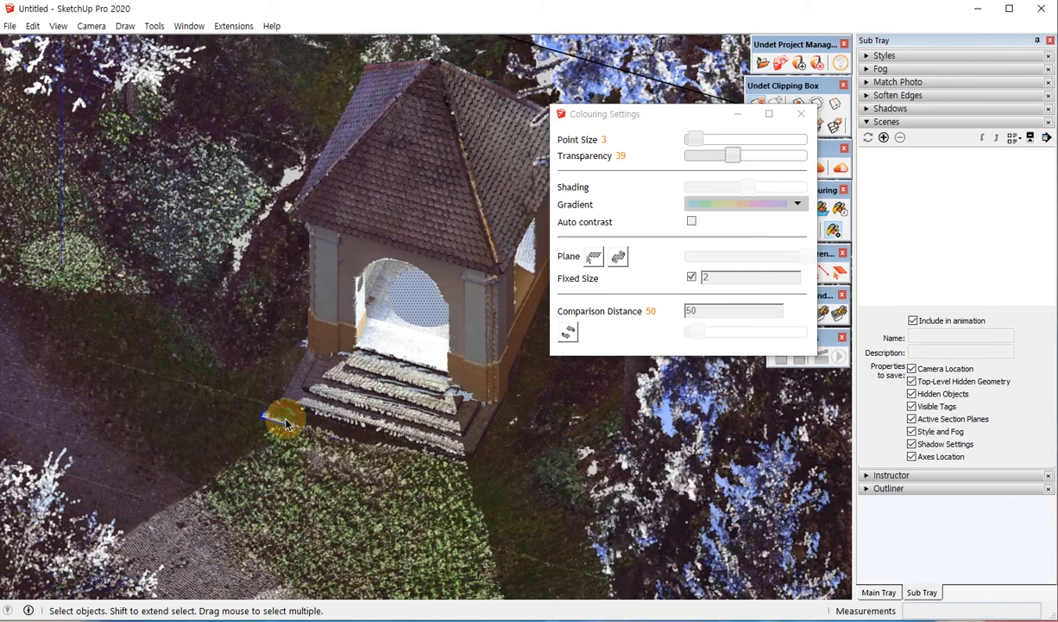
pyautogui.moveTo(656, 117); pyautogui.dragTo(568, 76)
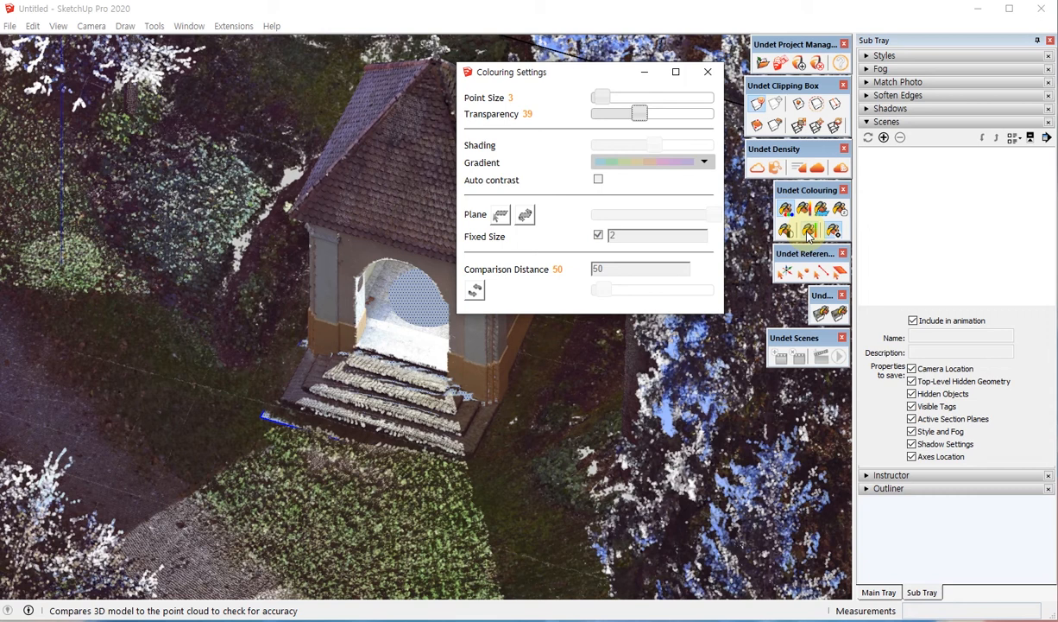
# Extrude the rectangle into a thin slab around the lowest step and push its outer faces in toward the scan, the last by about 326 mm
pyautogui.moveTo(463, 402); pyautogui.dragTo(464, 421, button='middle')
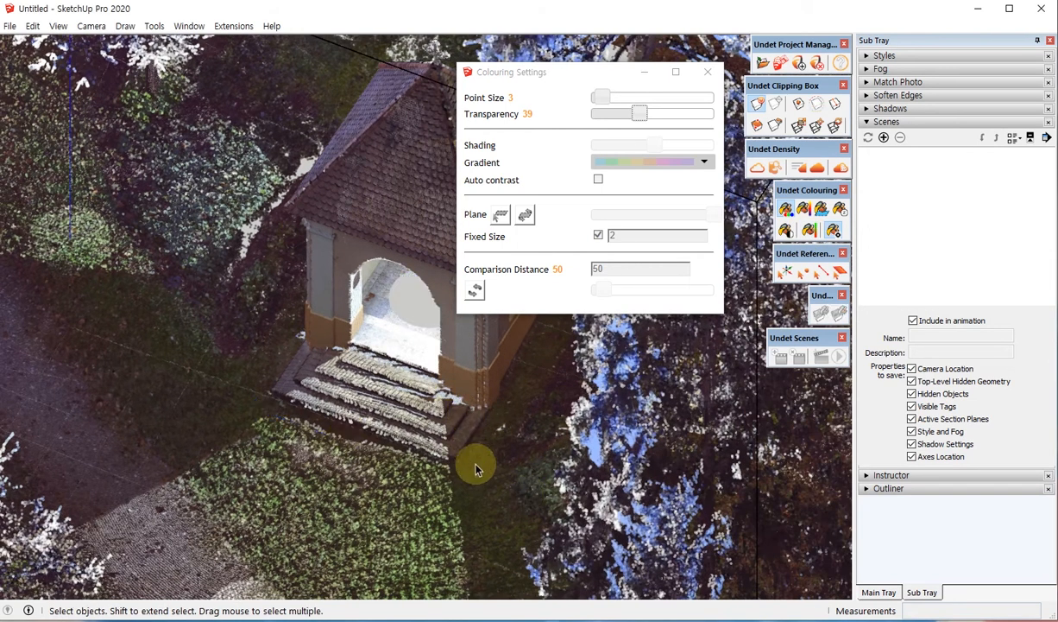
pyautogui.scroll(5, 259, 414)
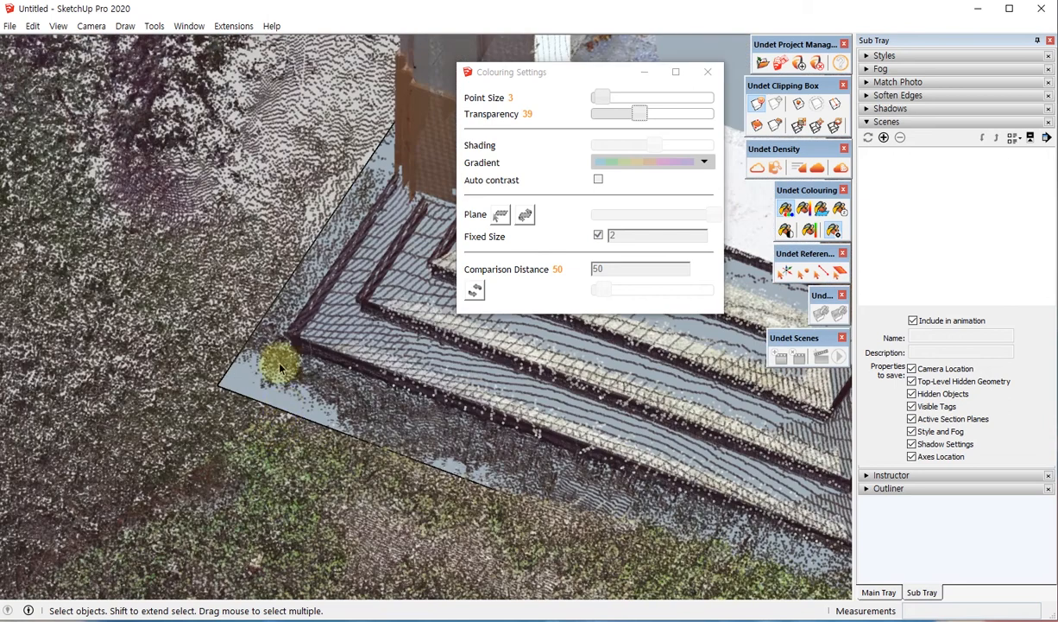
pyautogui.press('p')
pyautogui.moveTo(293, 384); pyautogui.dragTo(349, 386)
pyautogui.moveTo(638, 461); pyautogui.dragTo(289, 347, button='middle')
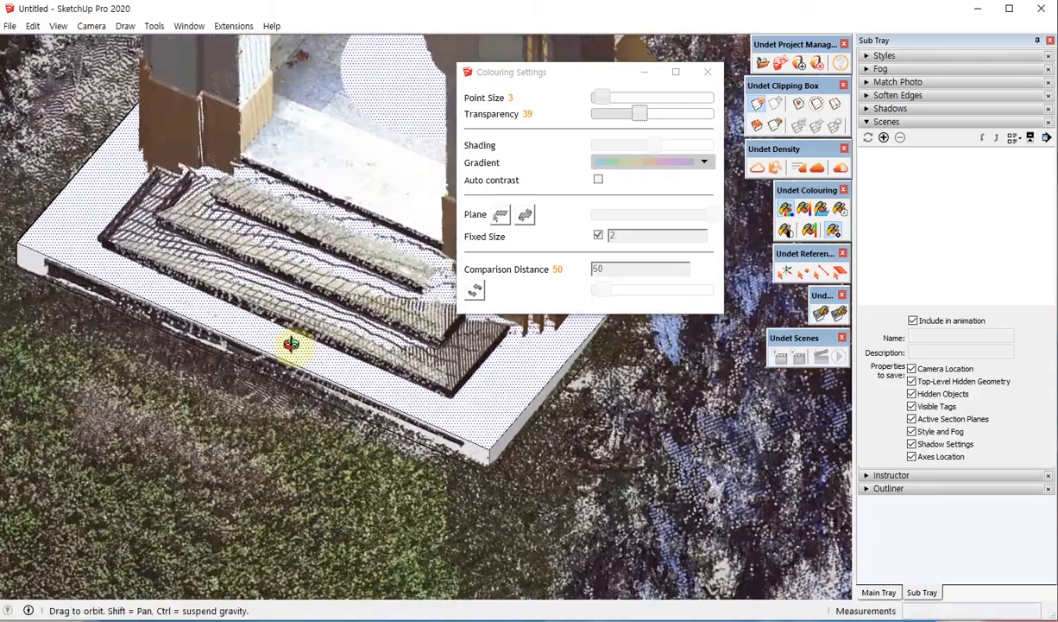
pyautogui.scroll(3, 478, 433)
pyautogui.moveTo(477, 433); pyautogui.dragTo(431, 410)
pyautogui.moveTo(431, 409); pyautogui.dragTo(311, 429, button='middle')
pyautogui.moveTo(312, 430); pyautogui.dragTo(385, 401)
pyautogui.moveTo(385, 401); pyautogui.dragTo(656, 259, button='middle')
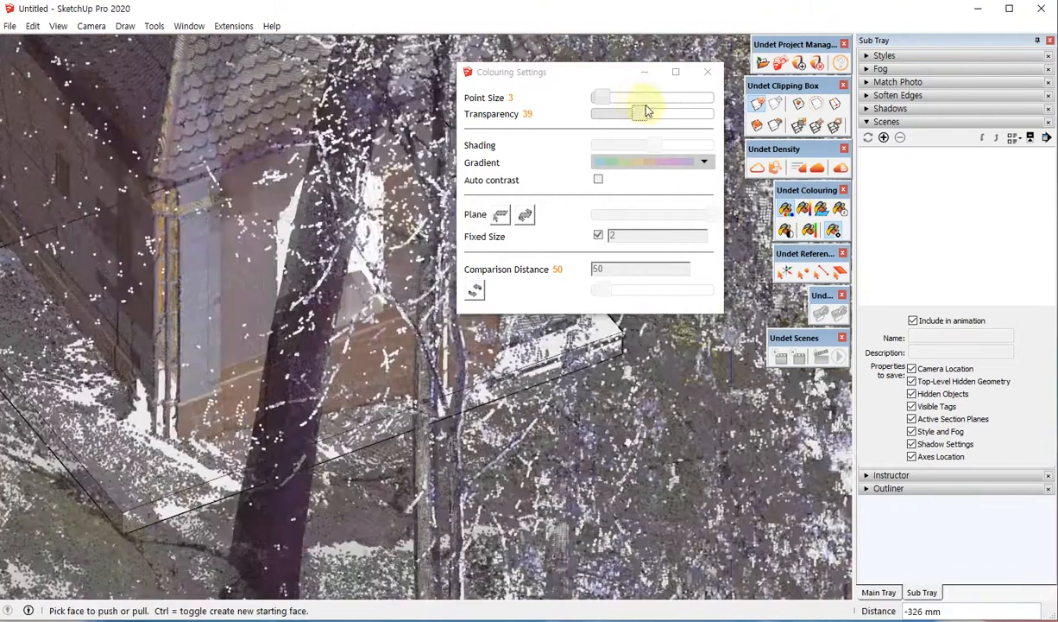
# Set the point cloud transparency to 80 and push the slab's rear face in by about 4473 mm, up to the entrance steps
pyautogui.moveTo(642, 113); pyautogui.dragTo(688, 114)
pyautogui.moveTo(101, 495); pyautogui.dragTo(118, 507)
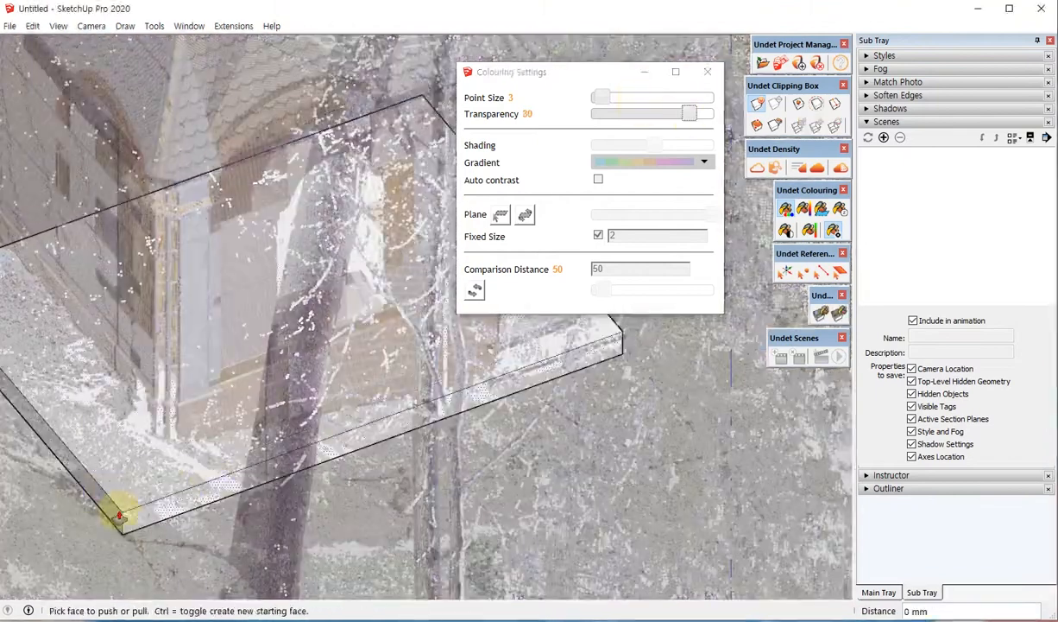
pyautogui.click(106, 503)
pyautogui.scroll(5, 112, 513)
pyautogui.scroll(-6, 112, 513)
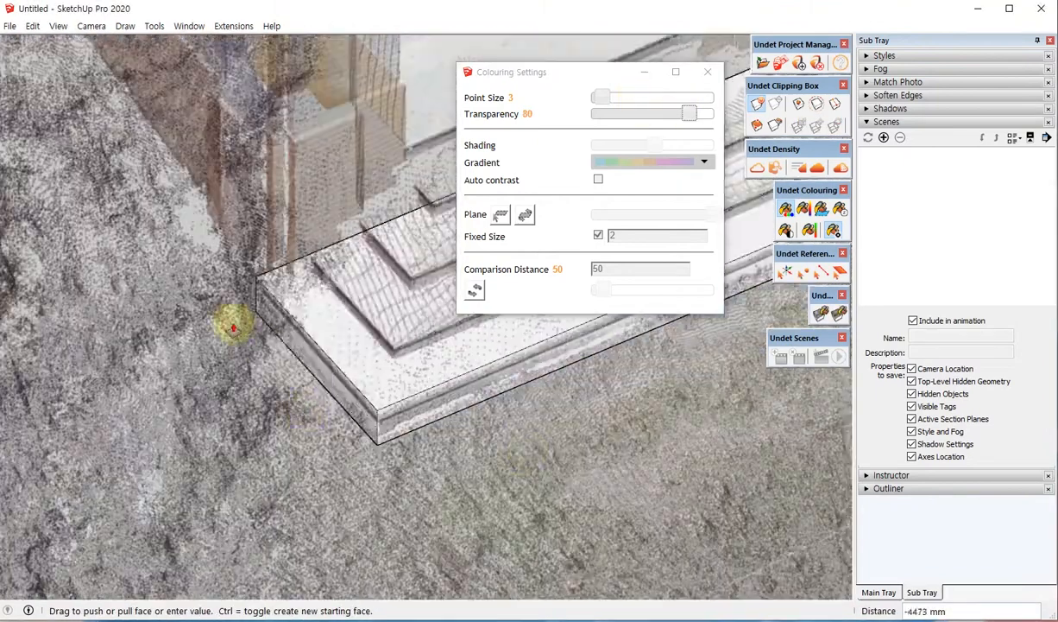
pyautogui.moveTo(279, 355); pyautogui.dragTo(315, 342, button='middle')
pyautogui.click(316, 344)
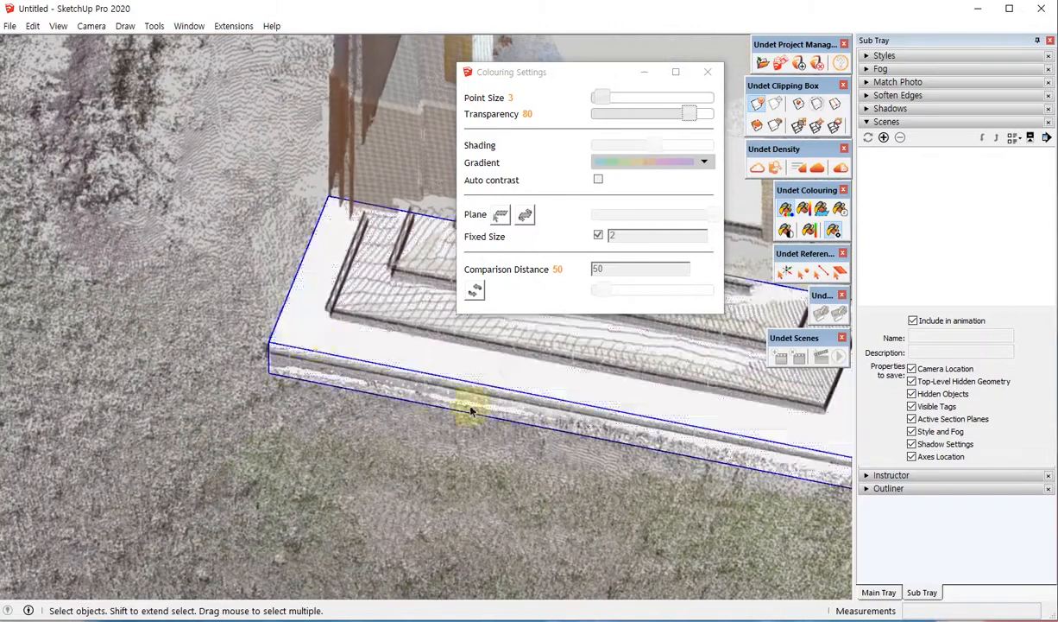
# Open the slab group, lower its top face by about 57 mm toward the scanned step surface, and leave Push/Pull
pyautogui.moveTo(373, 401); pyautogui.dragTo(393, 404, button='middle')
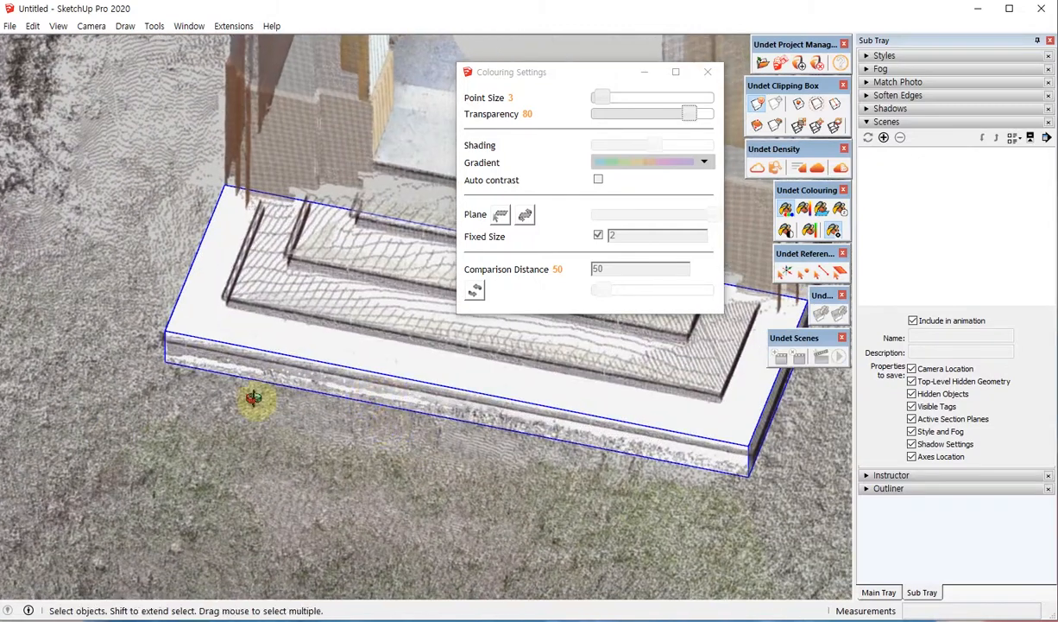
pyautogui.moveTo(253, 397); pyautogui.dragTo(319, 354, button='middle')
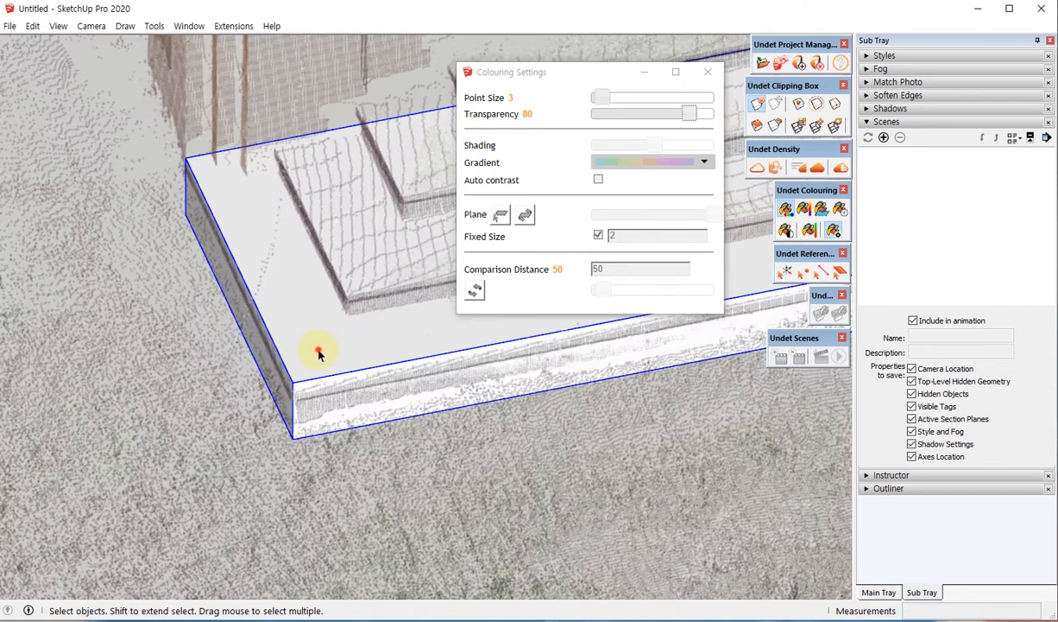
pyautogui.doubleClick(318, 351)
pyautogui.press('p')
pyautogui.click(309, 354)
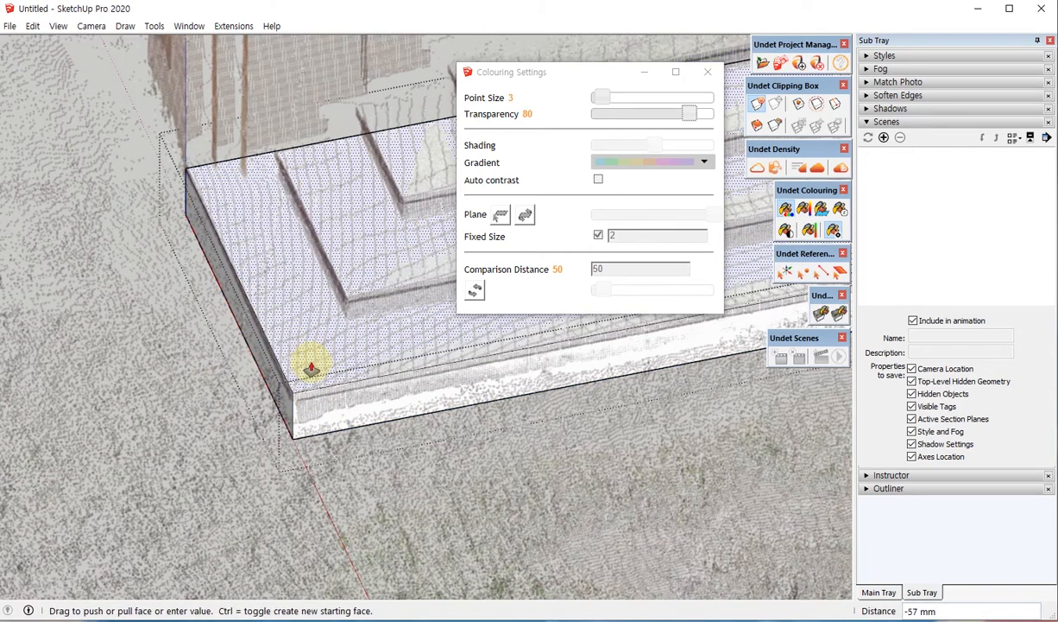
pyautogui.click(308, 362)
pyautogui.press('space')
# Close the Colouring Settings and run Model Inspection to compare the slab with the point cloud
pyautogui.moveTo(288, 407); pyautogui.dragTo(311, 451, button='middle')
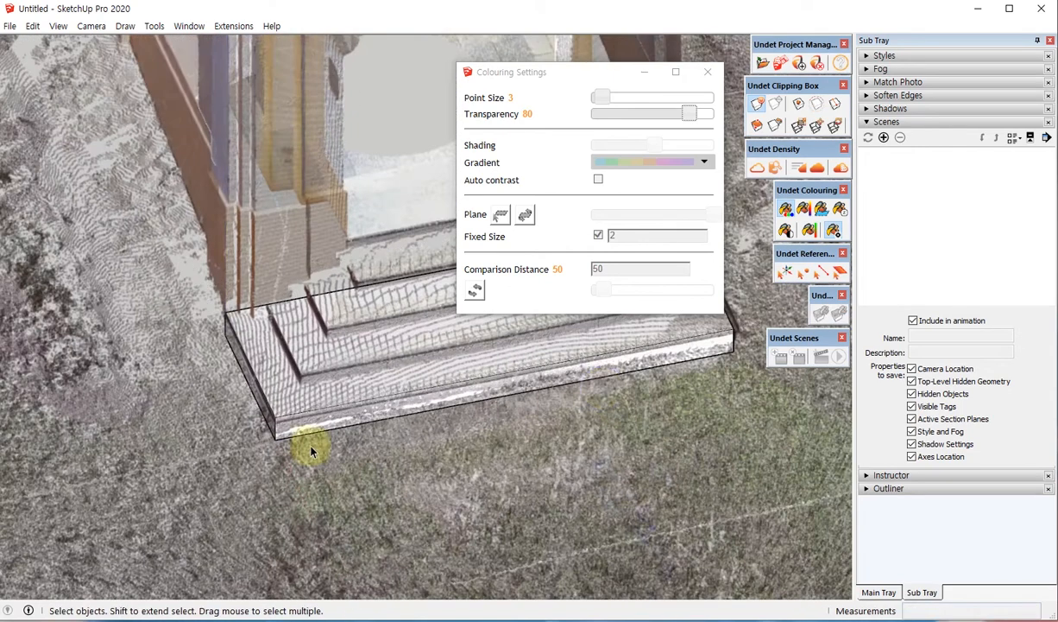
pyautogui.moveTo(568, 390); pyautogui.dragTo(525, 376, button='middle')
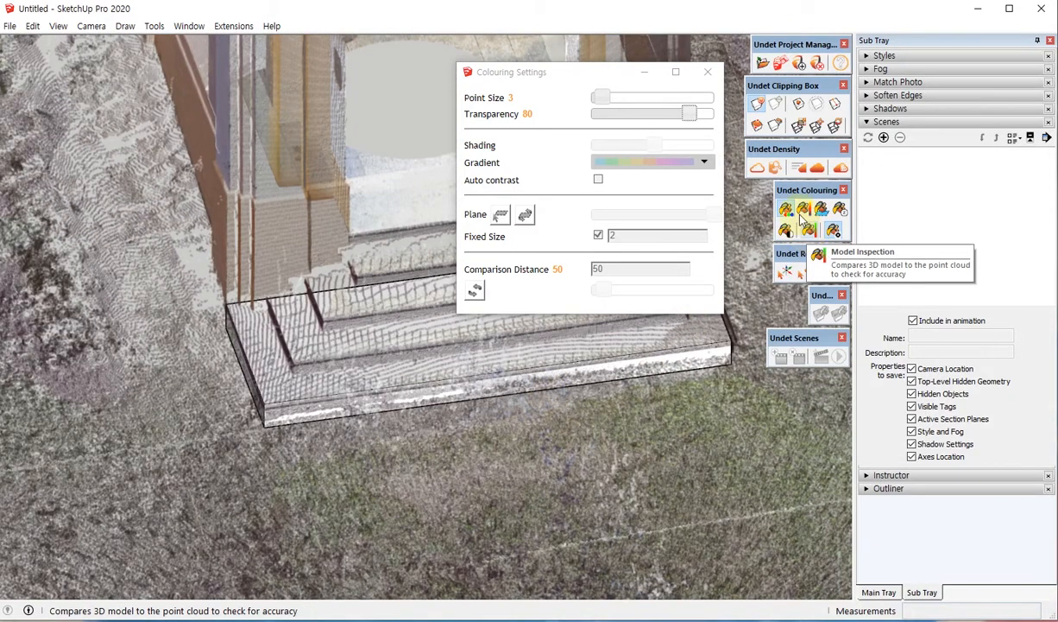
pyautogui.click(708, 72)
pyautogui.click(810, 231)
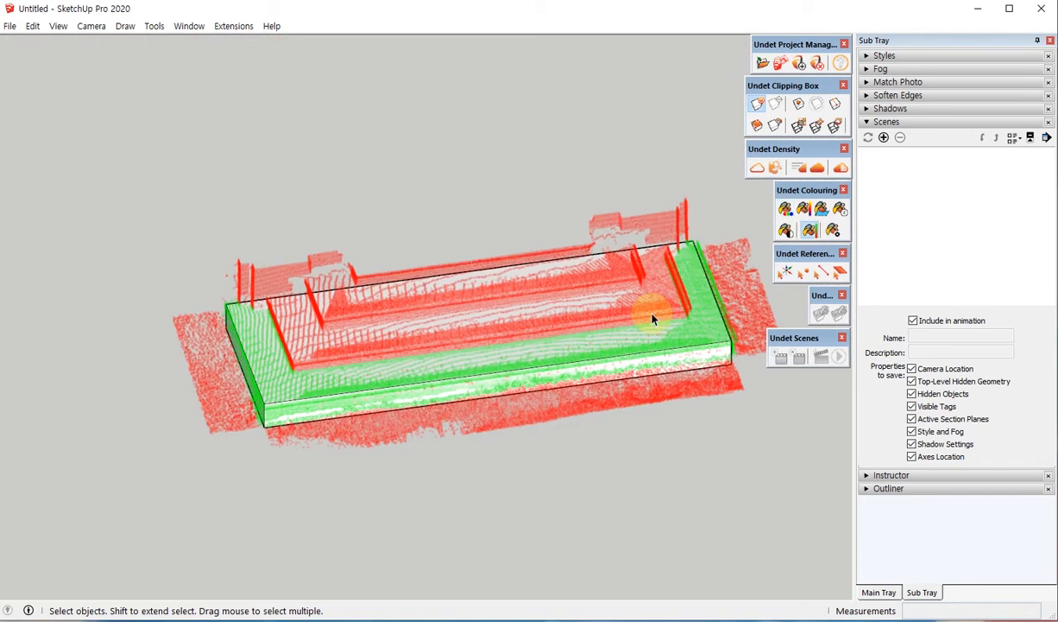
# Examine the Model Inspection colouring of the scan points on the slab's top, front and end faces
pyautogui.moveTo(638, 366); pyautogui.dragTo(711, 539, button='middle')
pyautogui.scroll(4, 680, 315)
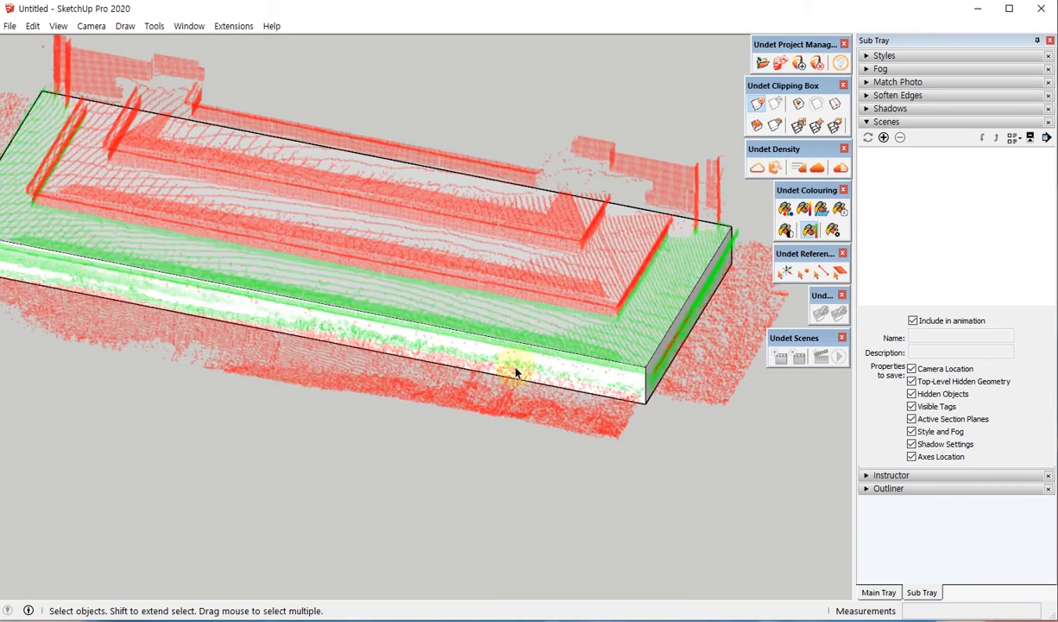
pyautogui.scroll(-5, 513, 371)
pyautogui.moveTo(83, 248); pyautogui.dragTo(177, 359, button='middle')
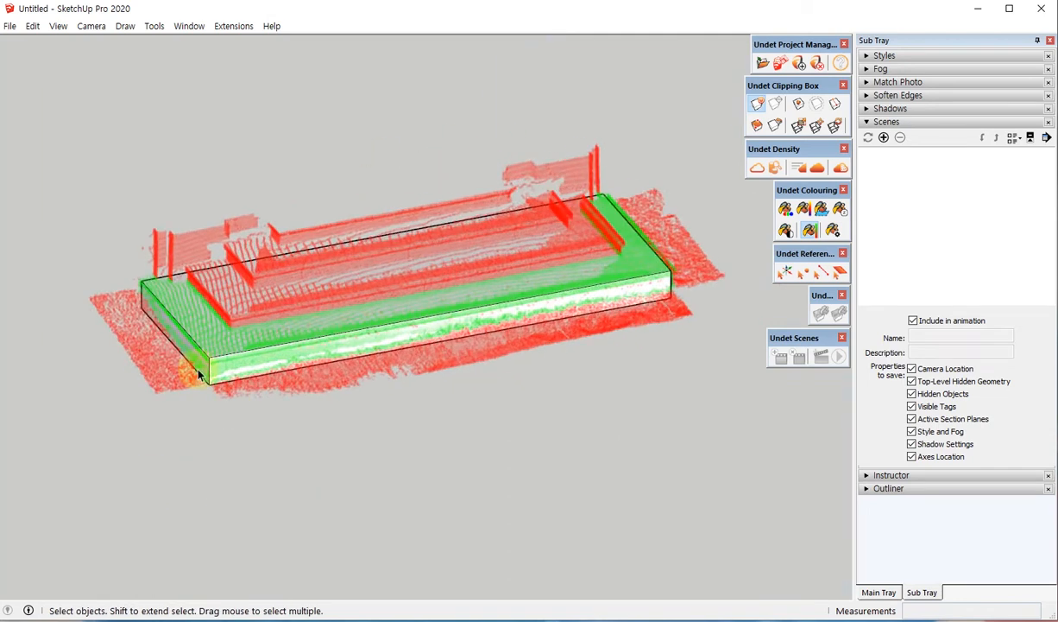
pyautogui.scroll(5, 177, 359)
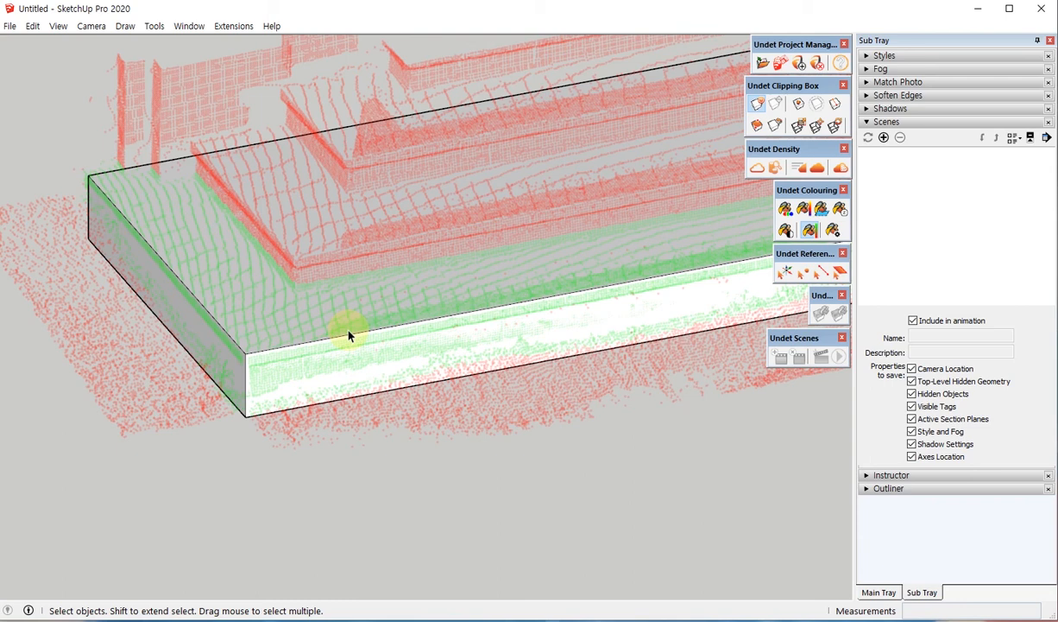
pyautogui.moveTo(349, 354); pyautogui.dragTo(373, 330, button='middle')
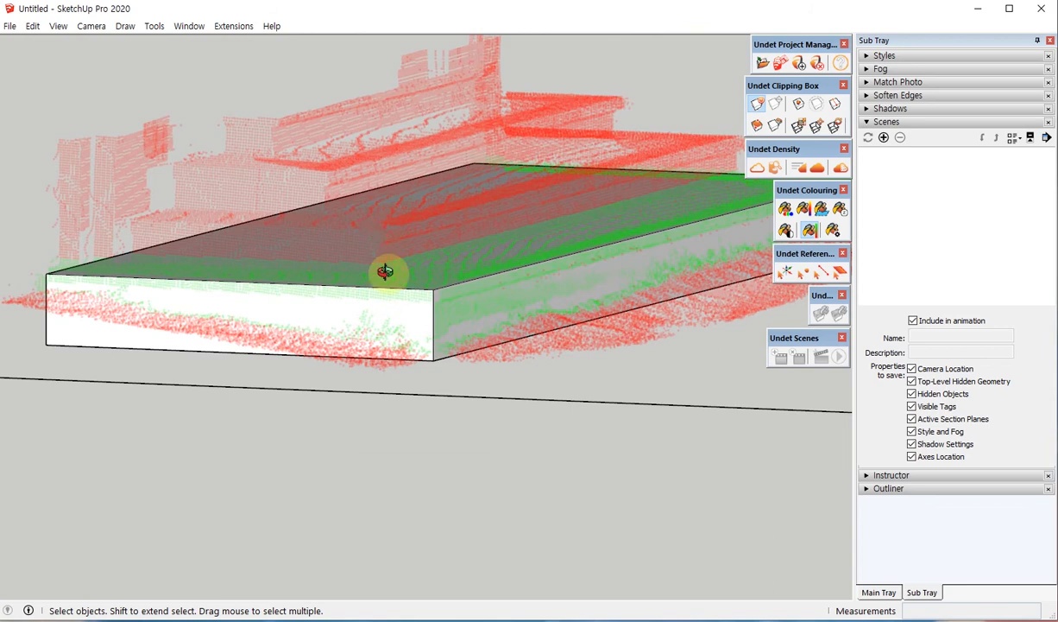
pyautogui.moveTo(385, 267); pyautogui.dragTo(361, 361, button='middle')
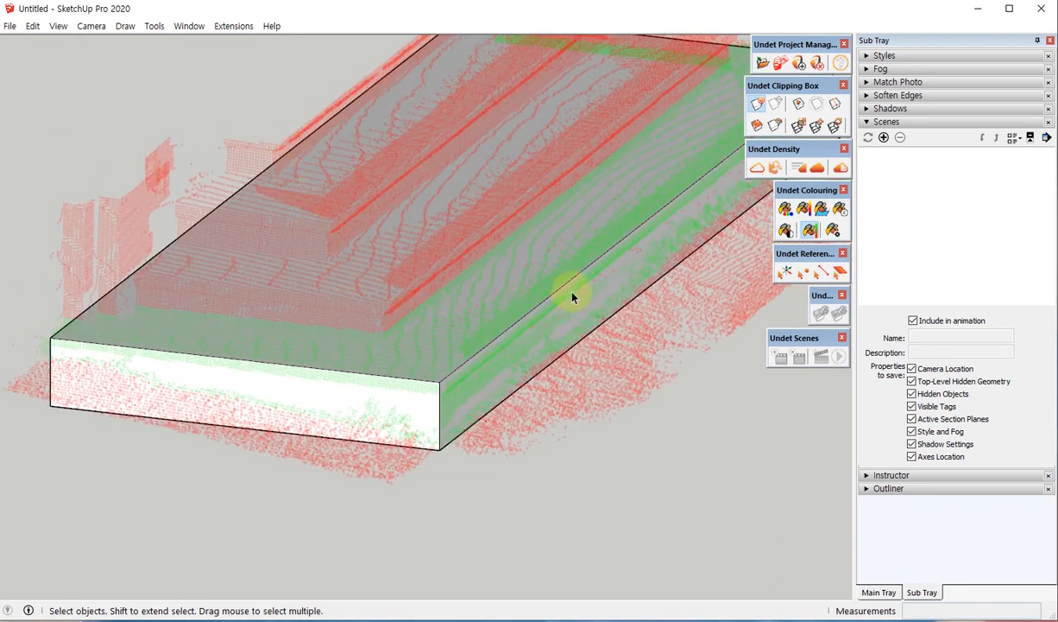
pyautogui.moveTo(572, 297); pyautogui.dragTo(265, 411, button='middle')
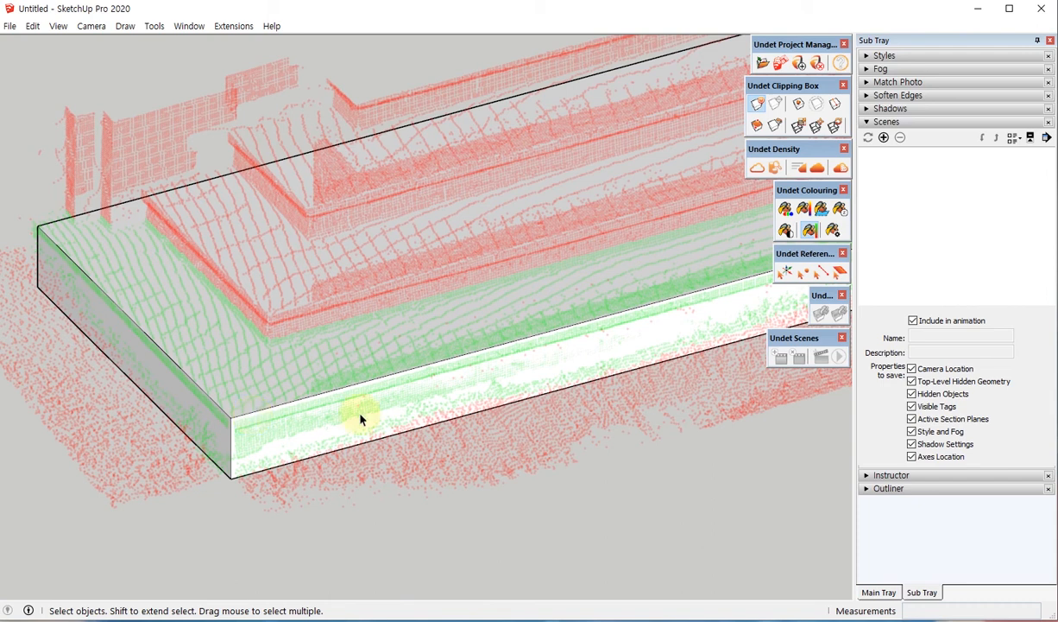
# Reopen the Colouring Settings and set the Model Inspection comparison distance to 1
pyautogui.click(833, 229)
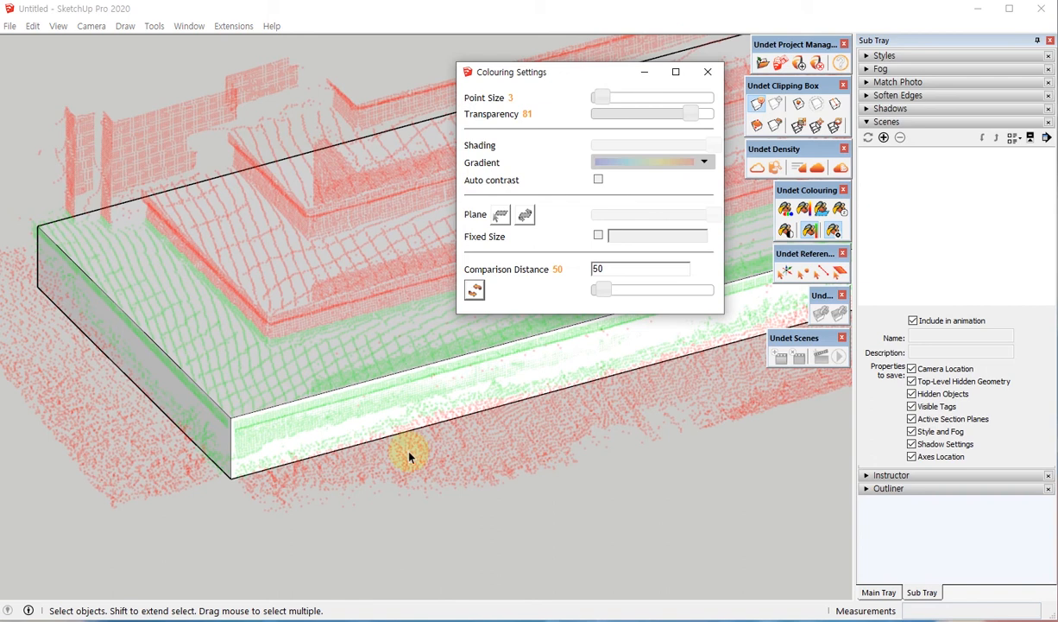
pyautogui.moveTo(564, 78); pyautogui.dragTo(673, 187)
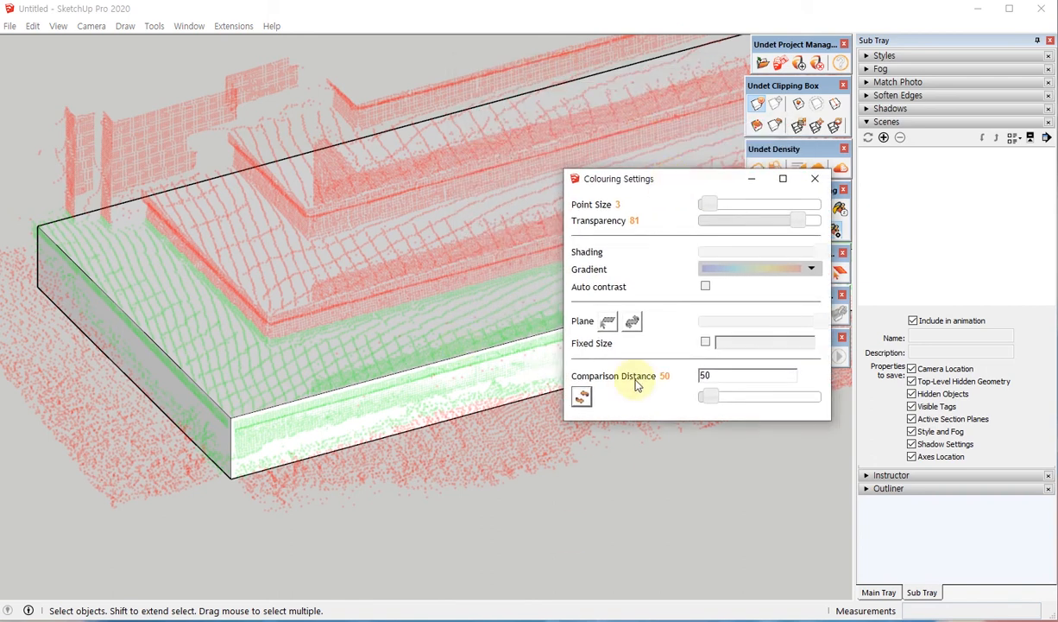
pyautogui.click(302, 447)
pyautogui.doubleClick(718, 375)
pyautogui.write('1')
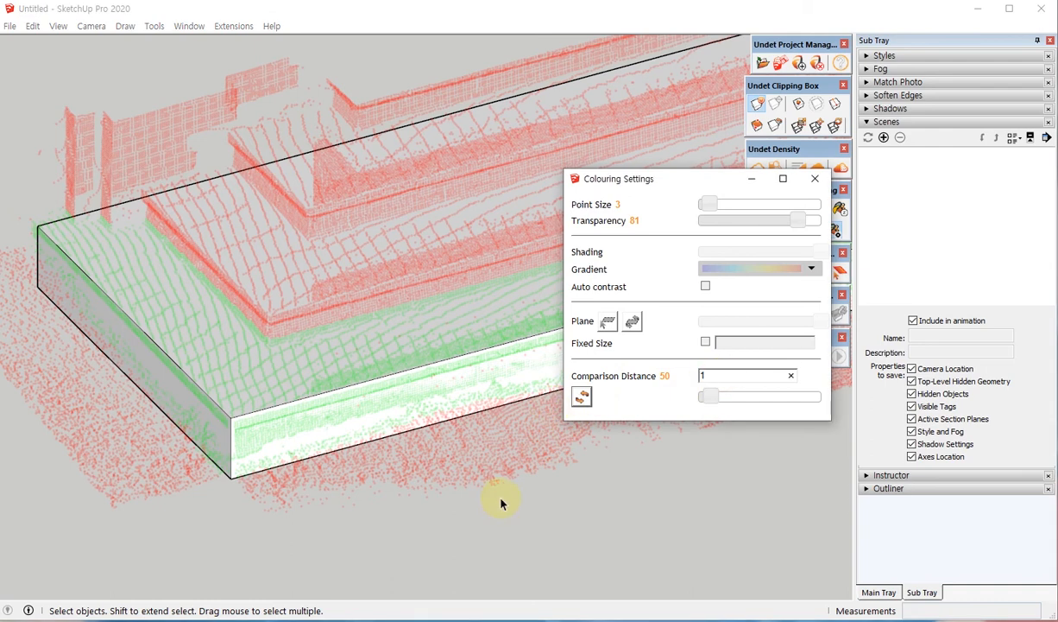
pyautogui.press('Return')
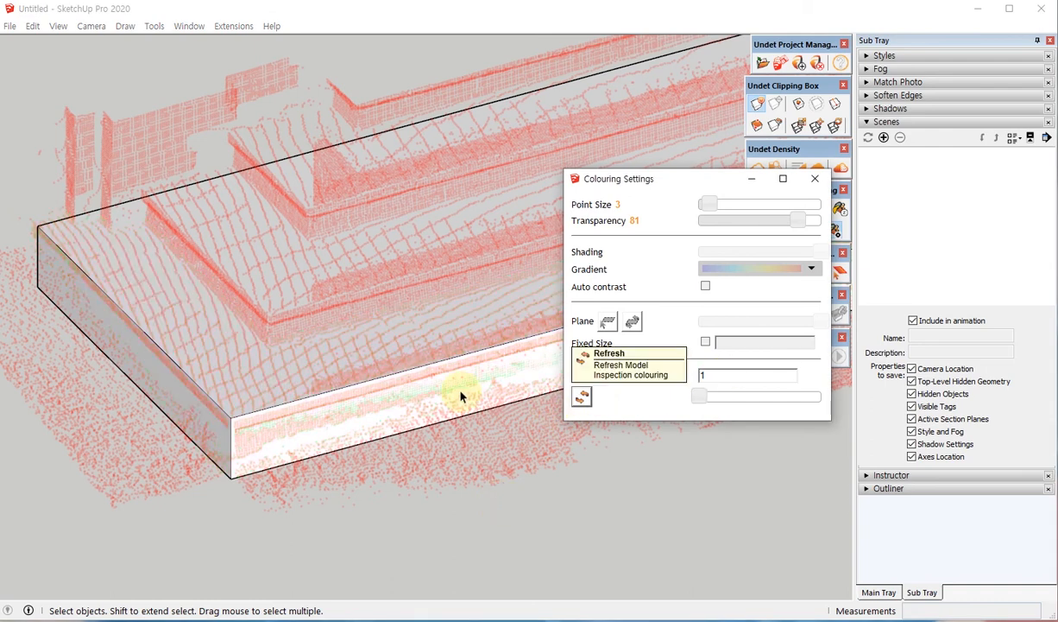
# Switch to the Right view and examine the slab's profile against the scanned steps
pyautogui.moveTo(469, 403); pyautogui.dragTo(130, 207, button='middle')
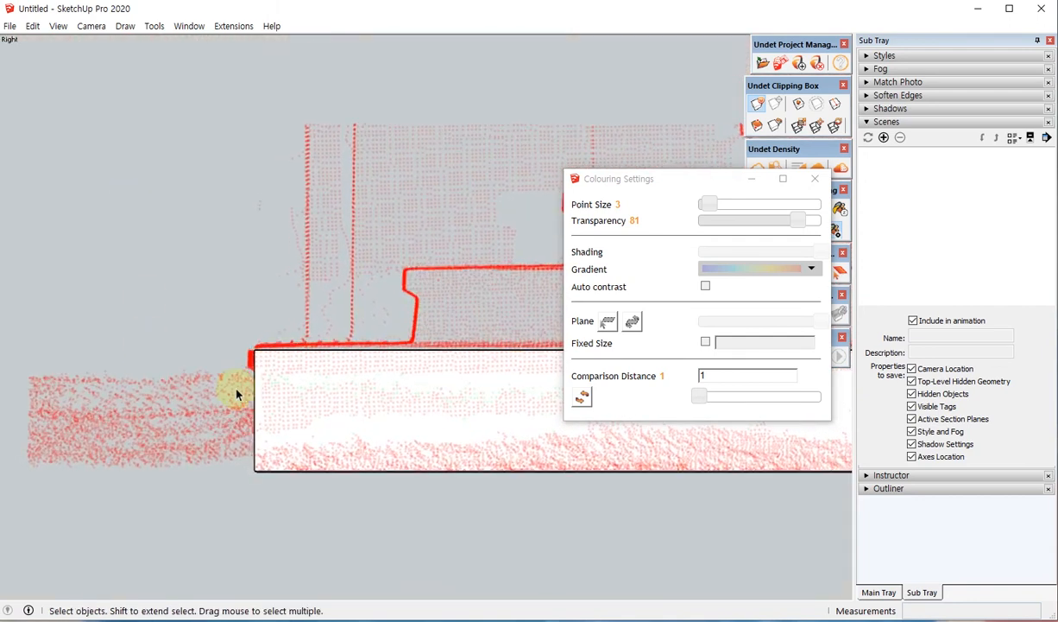
pyautogui.rightClick(246, 393)
pyautogui.doubleClick(280, 390)
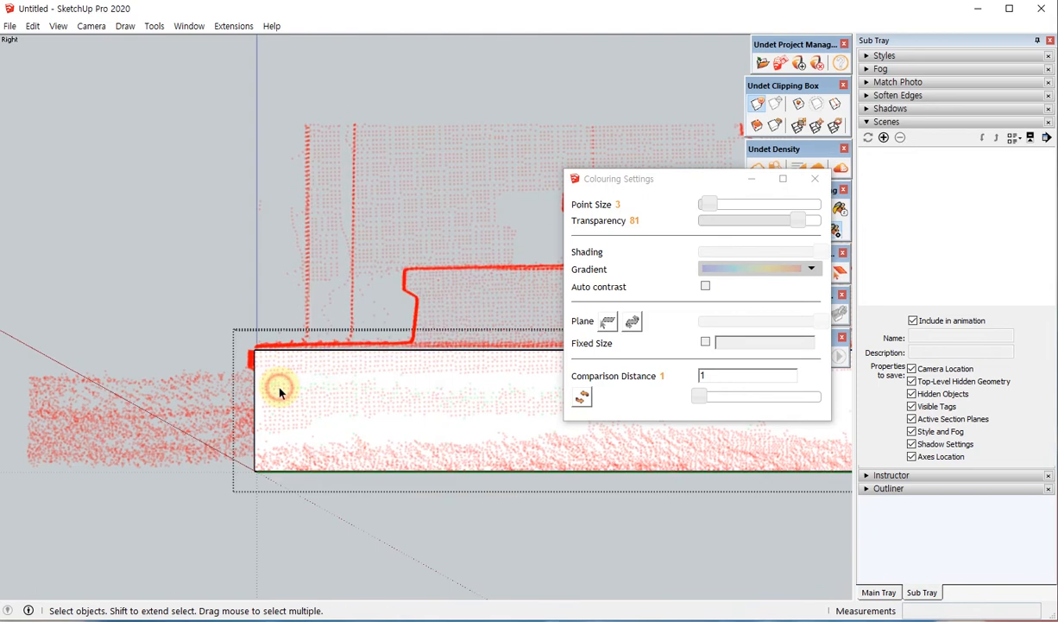
pyautogui.rightClick(280, 390)
pyautogui.click(281, 391)
pyautogui.click(461, 431)
pyautogui.scroll(-1, 461, 431)
pyautogui.scroll(-2, 461, 430)
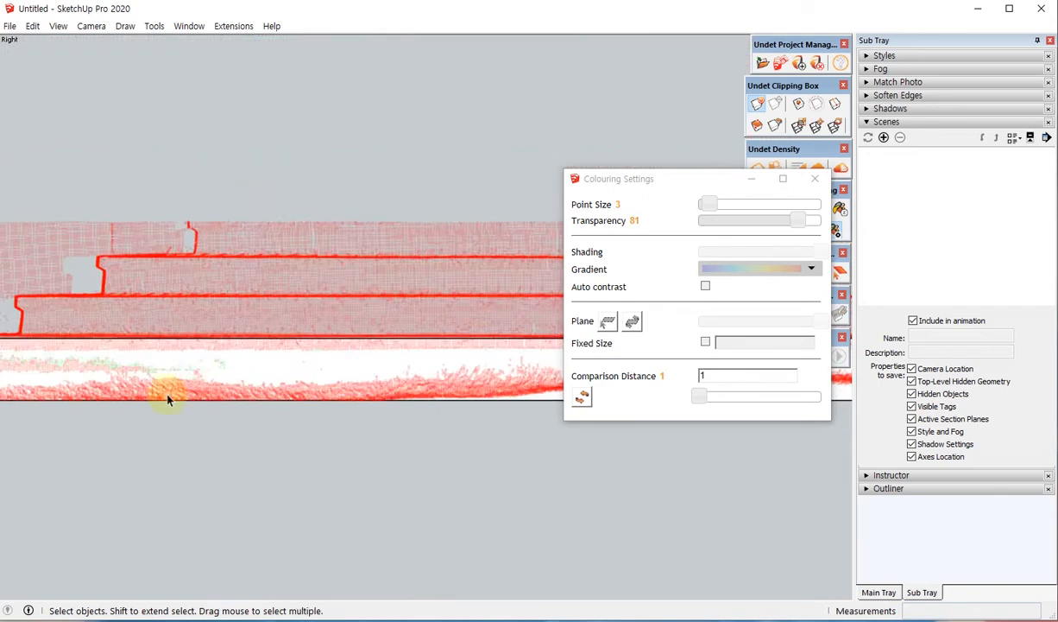
# Measure the vertical gap from the slab's top corner to the scanned step surface with the Line tool, without drawing a line
pyautogui.keyDown('shift'); pyautogui.moveTo(168, 398); pyautogui.dragTo(269, 379, button='middle'); pyautogui.keyUp('shift')
pyautogui.scroll(5, 256, 330)
pyautogui.scroll(3, 253, 326)
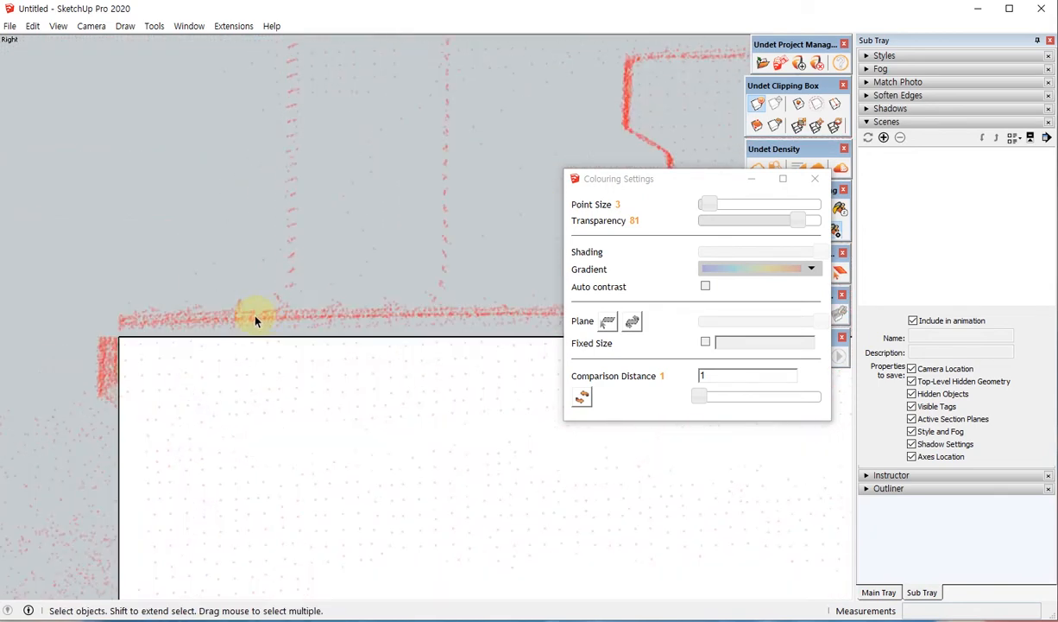
pyautogui.press('l')
pyautogui.click(119, 336)
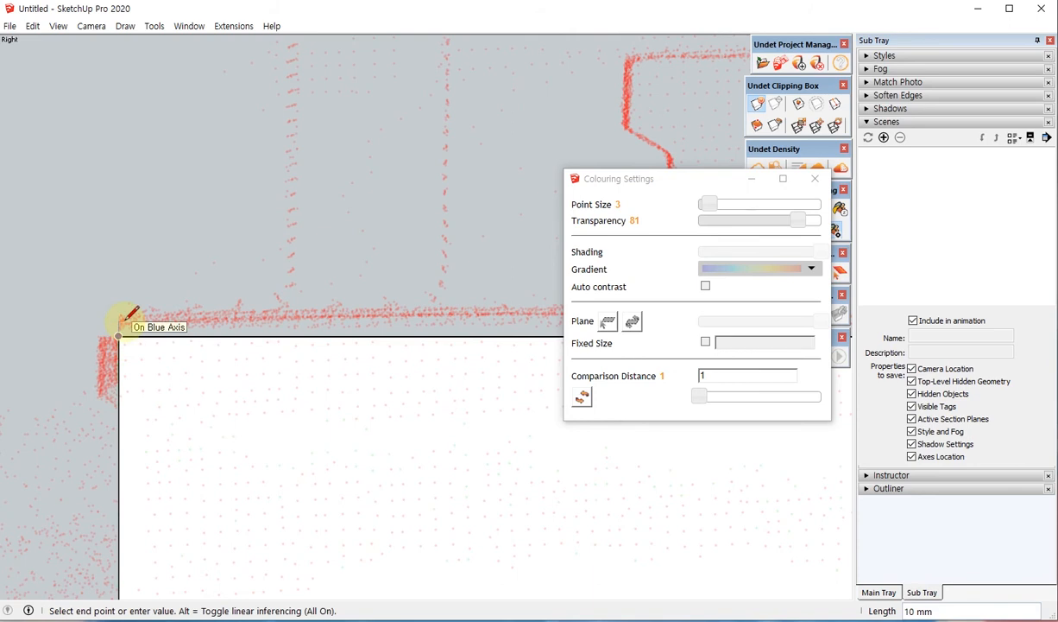
pyautogui.press('space')
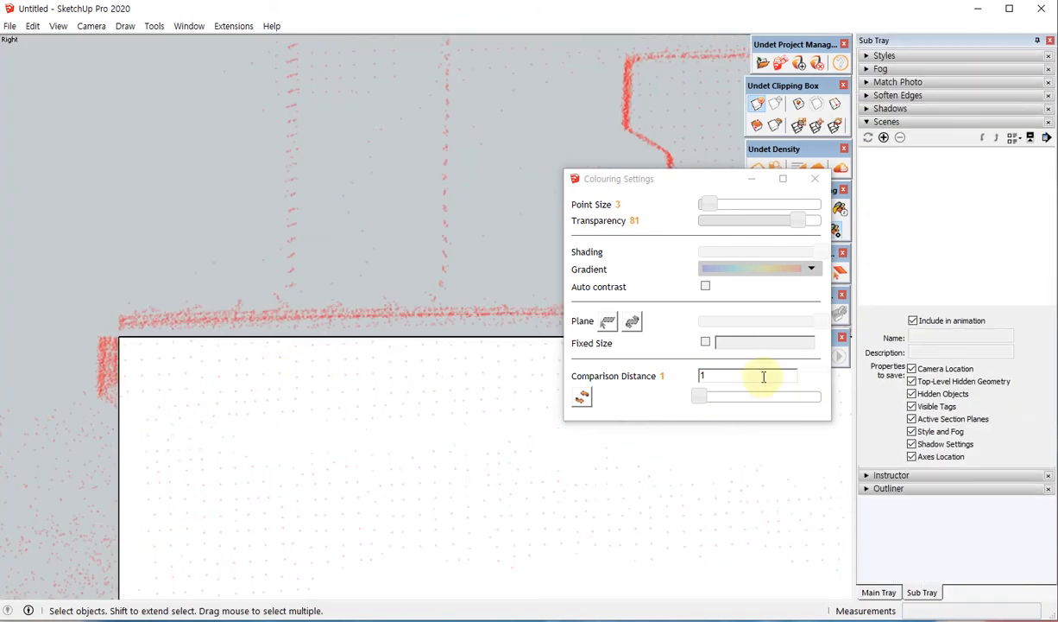
# Set the Model Inspection comparison distance to 10 and check the scan colouring above the slab's top edge
pyautogui.click(710, 376)
pyautogui.write('0')
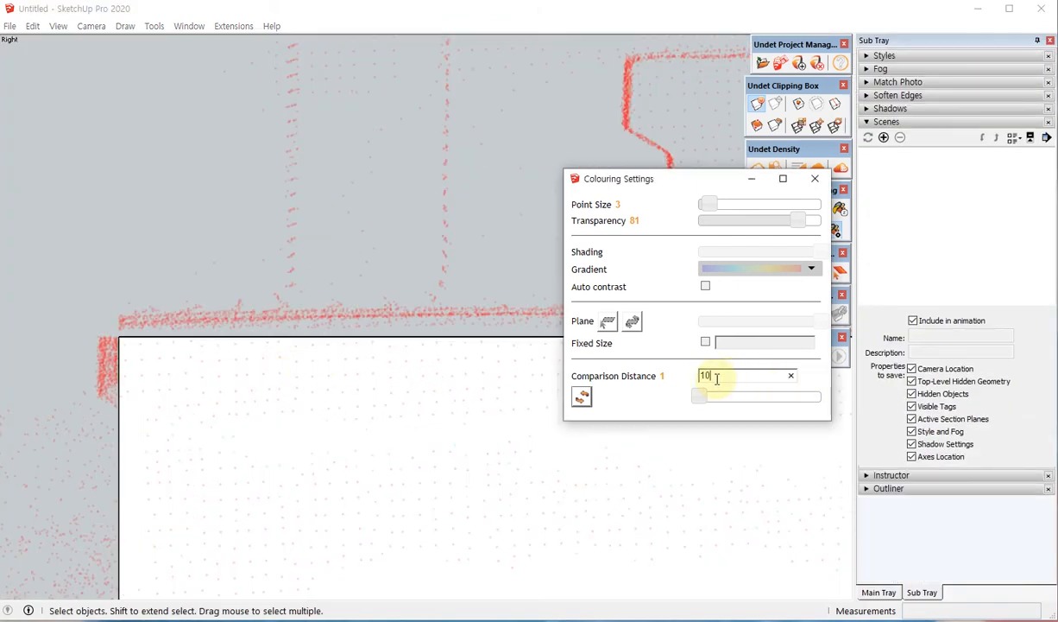
pyautogui.press('Return')
pyautogui.middleClick(170, 346)
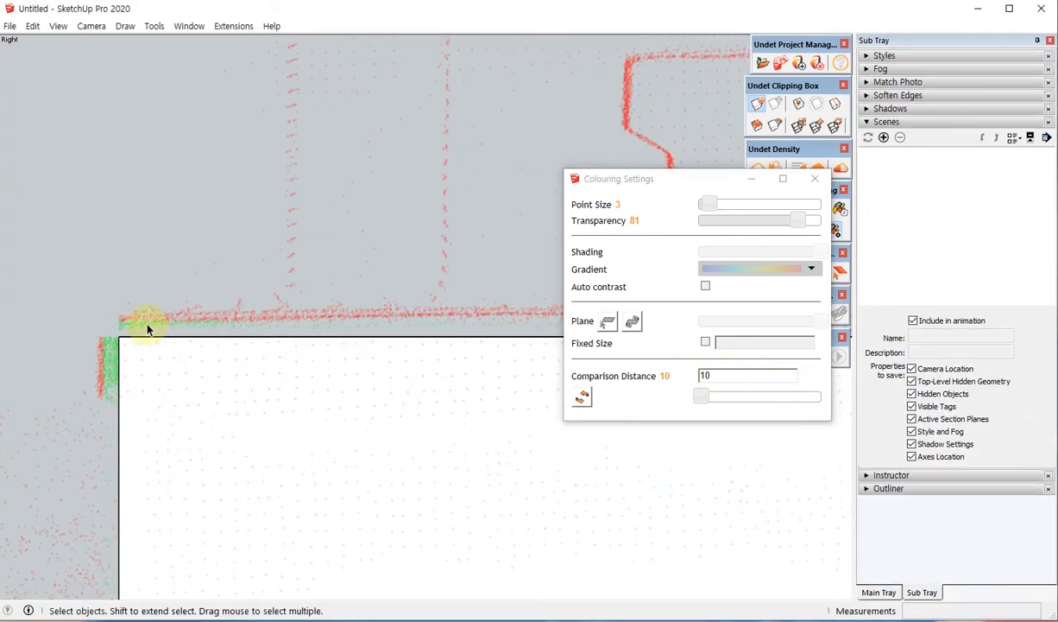
pyautogui.scroll(3, 133, 330)
pyautogui.moveTo(407, 314); pyautogui.dragTo(263, 345, button='middle')
# Measure the vertical gap from the slab's top edge to the foot of the scanned second step with the Line tool, without drawing a line
pyautogui.doubleClick(728, 375)
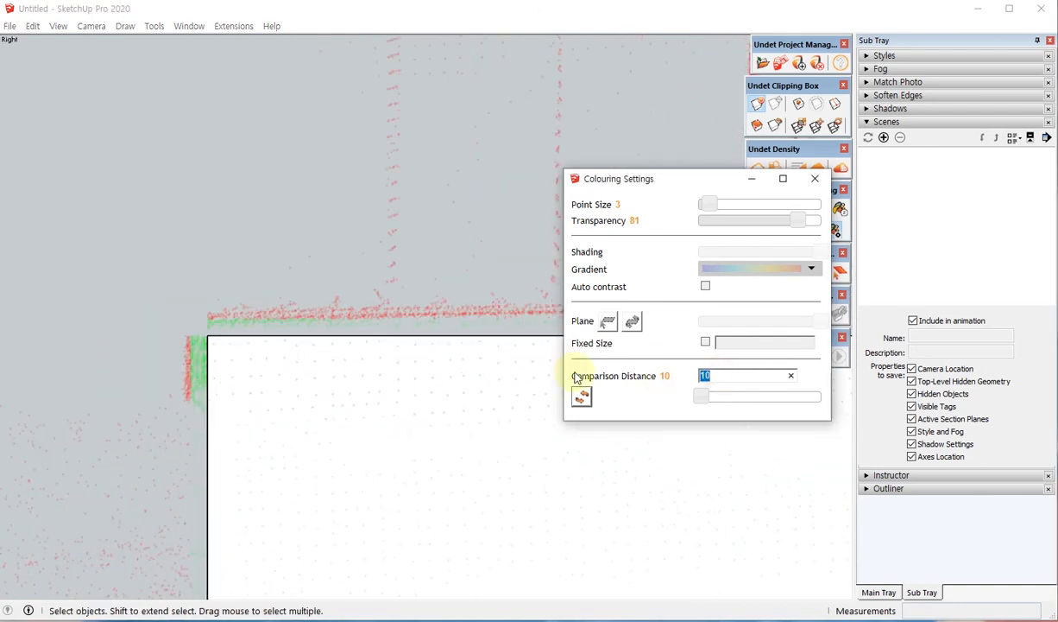
pyautogui.scroll(-3, 84, 359)
pyautogui.scroll(2, 497, 349)
pyautogui.press('l')
pyautogui.scroll(3, 421, 315)
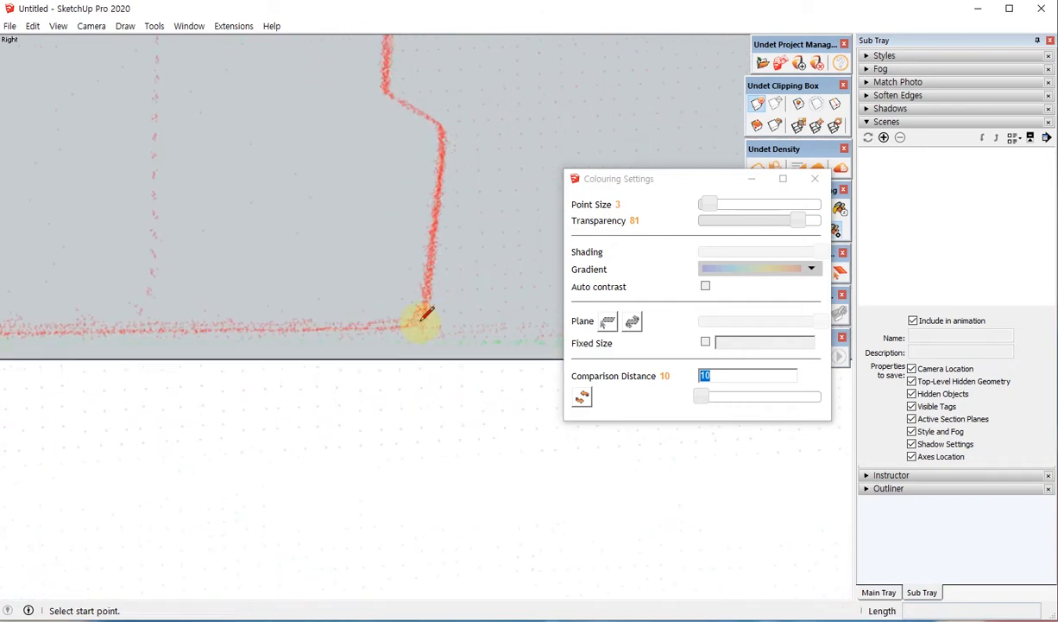
pyautogui.click(421, 358)
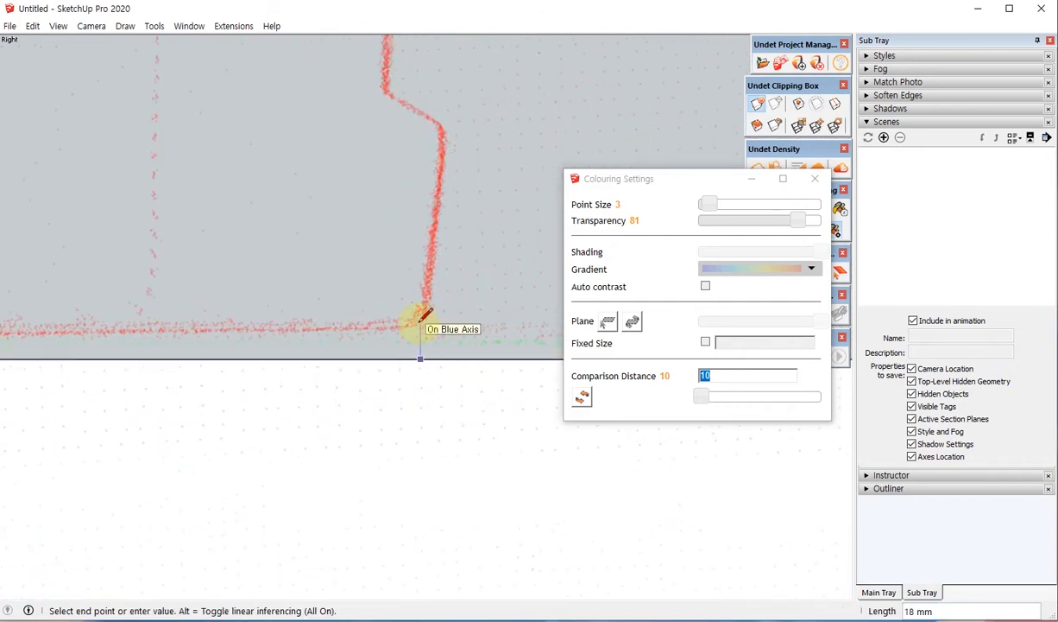
pyautogui.press('space')
# Set the Model Inspection comparison distance to 20 and view the slab's recoloured points in perspective
pyautogui.click(725, 372)
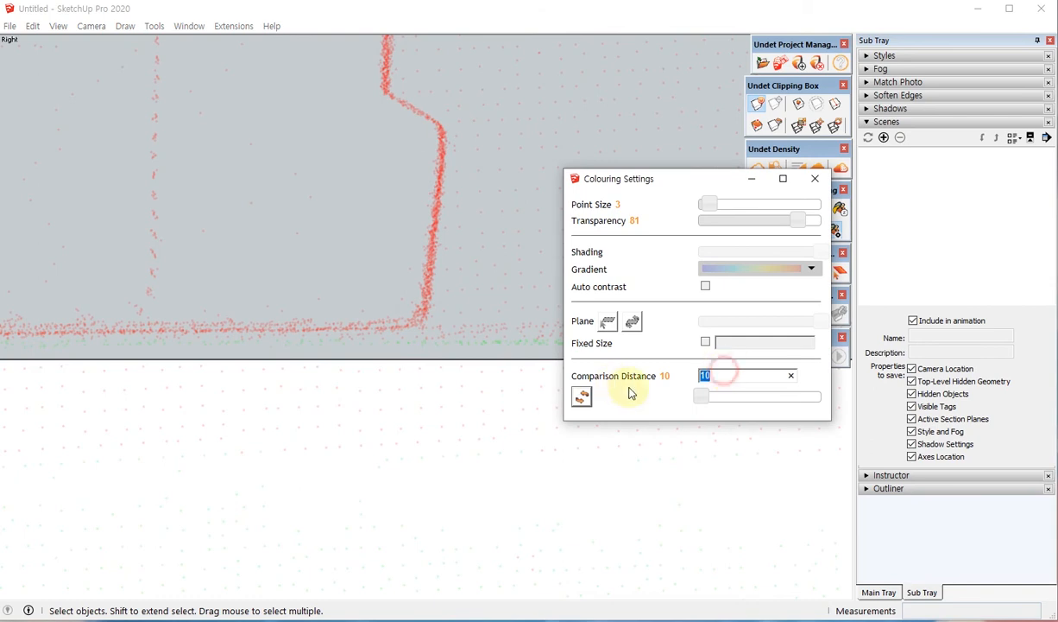
pyautogui.write('20')
pyautogui.press('Return')
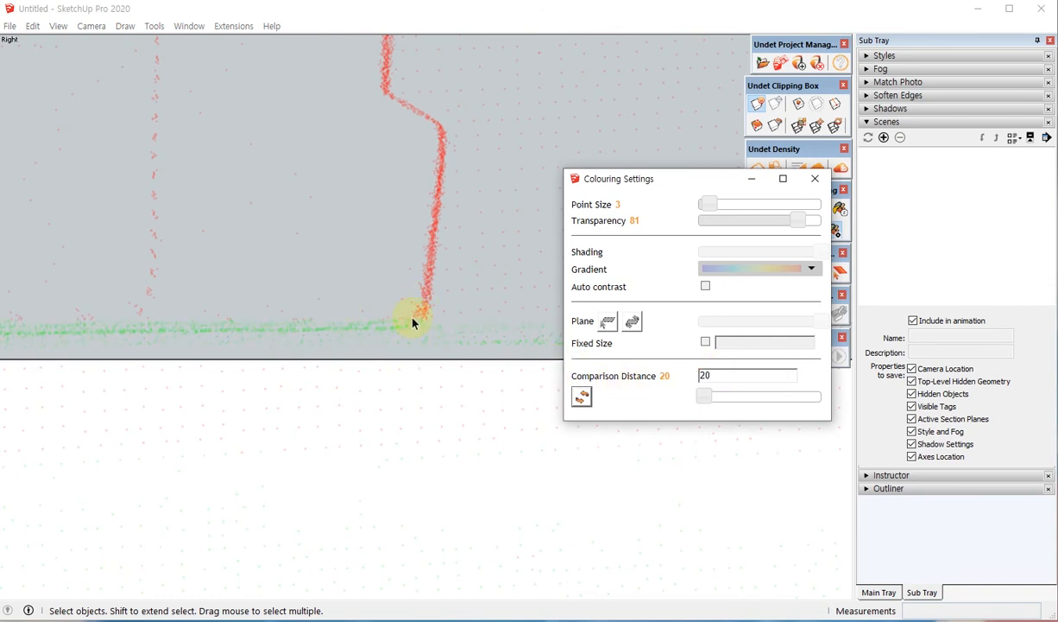
pyautogui.moveTo(414, 318); pyautogui.dragTo(461, 354, button='middle')
pyautogui.scroll(-5, 388, 343)
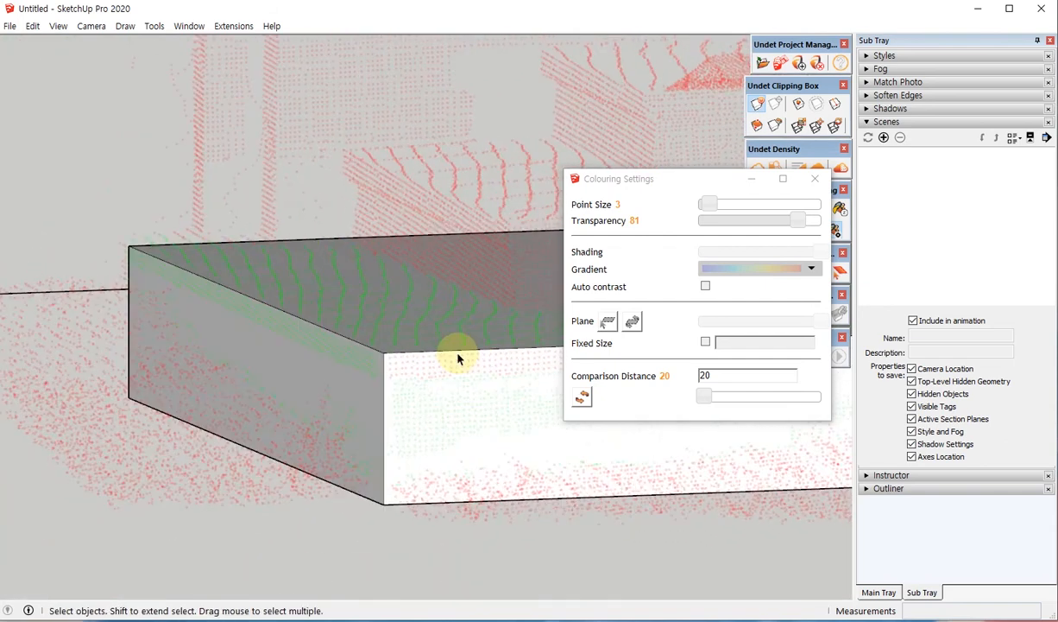
# Examine the inspection colouring of the whole slab and steps from above, and close the Colouring Settings
pyautogui.doubleClick(723, 375)
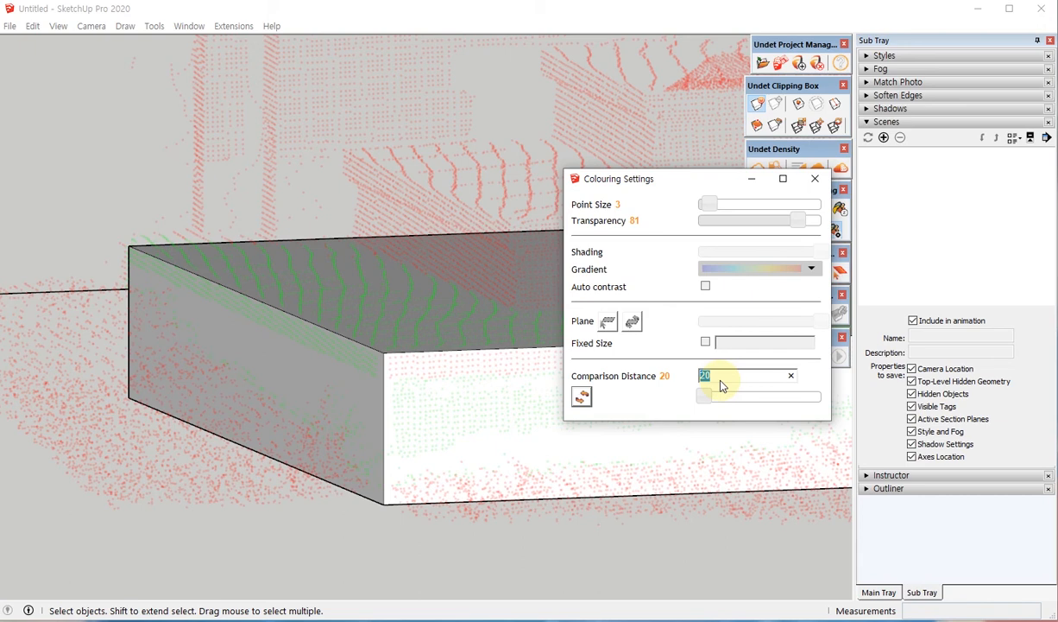
pyautogui.moveTo(309, 301); pyautogui.dragTo(414, 483, button='middle')
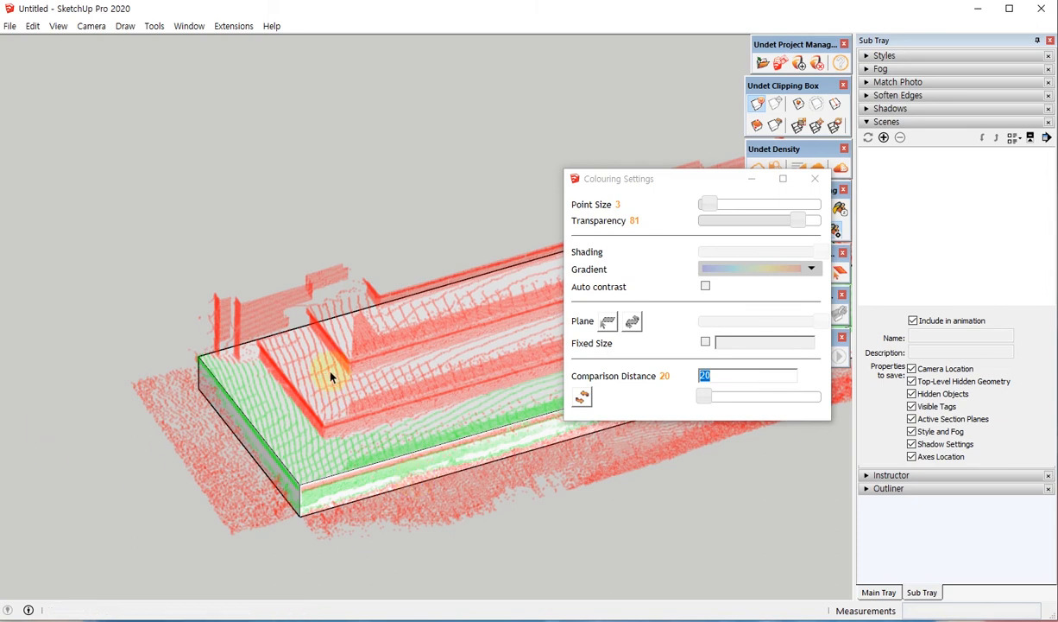
pyautogui.moveTo(330, 377); pyautogui.dragTo(278, 335, button='middle')
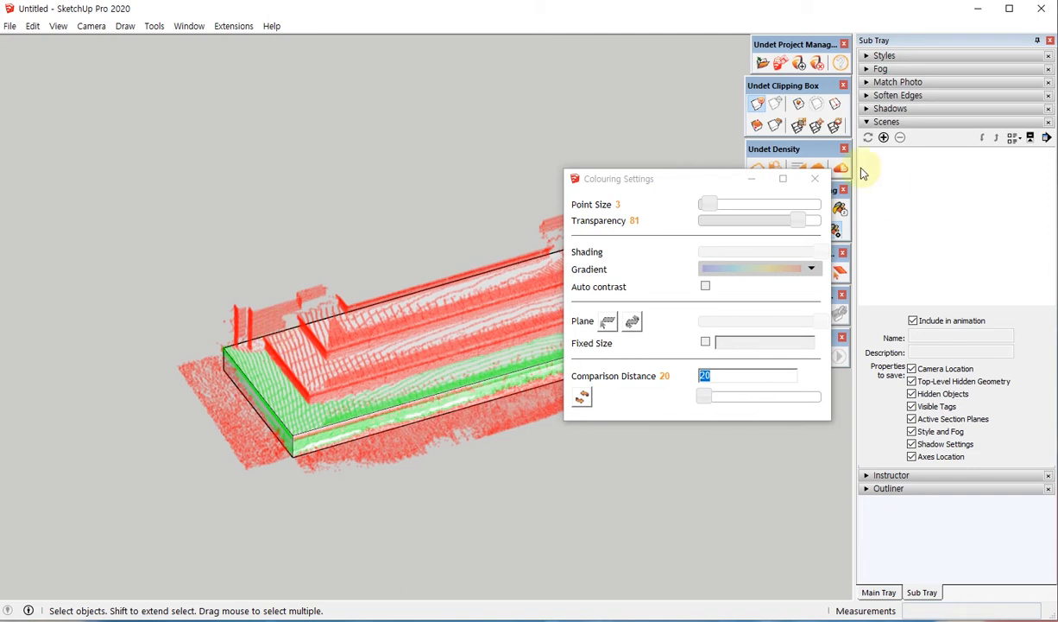
pyautogui.click(809, 181)
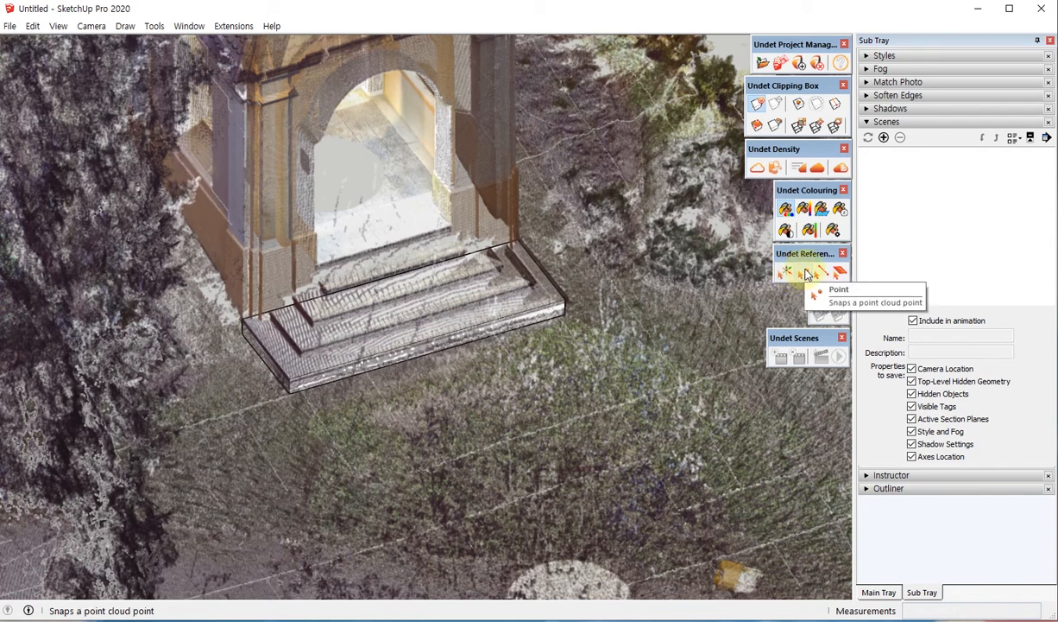
# Examine the scanned base of the chapel doorway jamb above the steps from close up
pyautogui.moveTo(420, 349); pyautogui.dragTo(285, 431, button='middle')
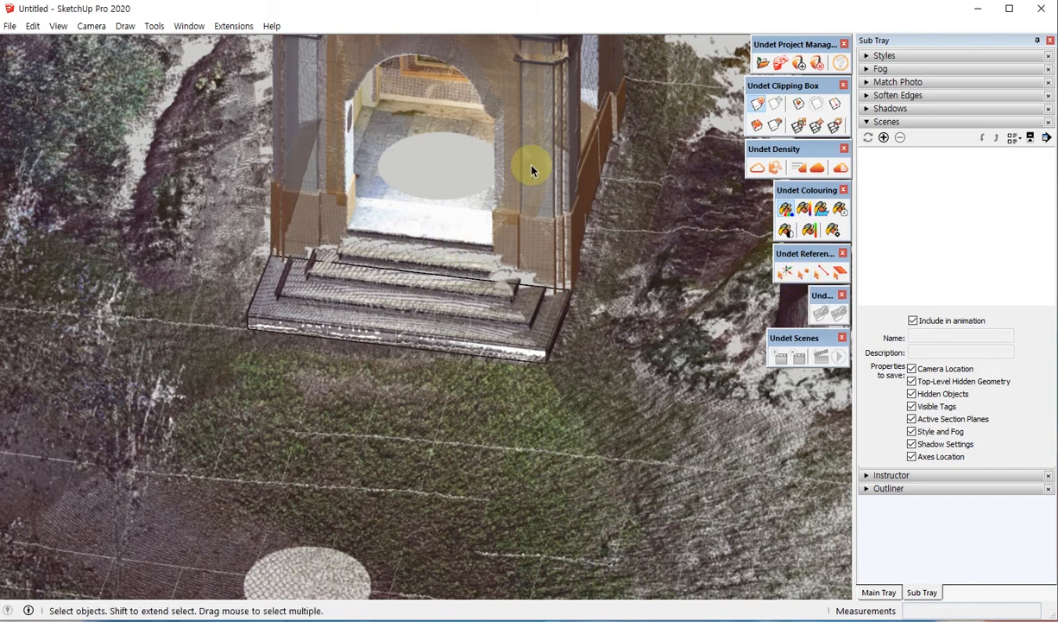
pyautogui.scroll(5, 484, 195)
pyautogui.scroll(-3, 473, 242)
pyautogui.moveTo(463, 323); pyautogui.dragTo(437, 244, button='middle')
pyautogui.scroll(5, 436, 243)
pyautogui.scroll(3, 369, 198)
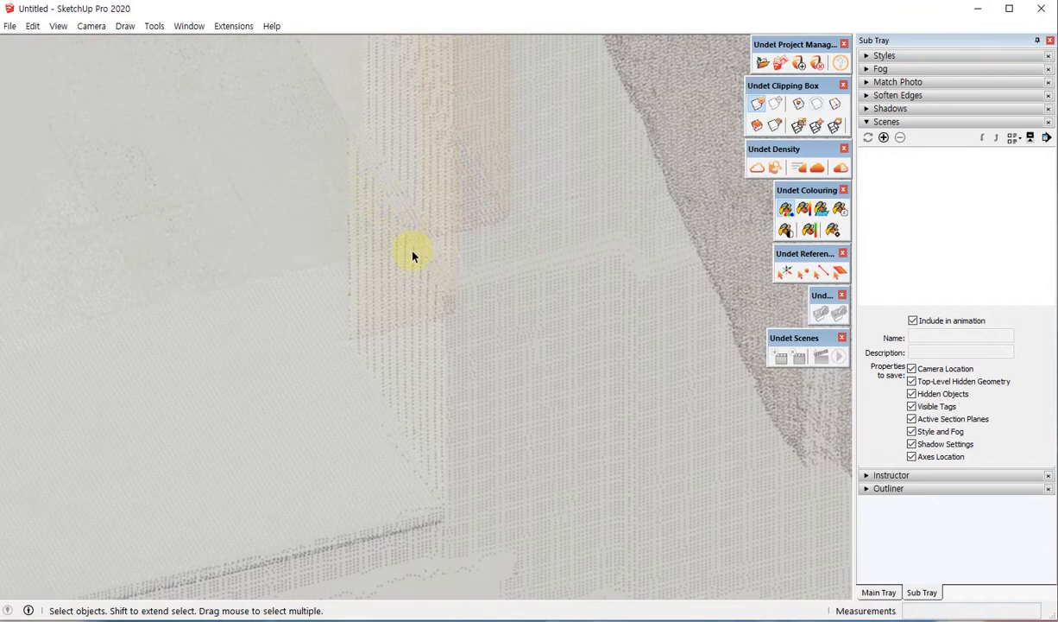
pyautogui.scroll(-5, 412, 256)
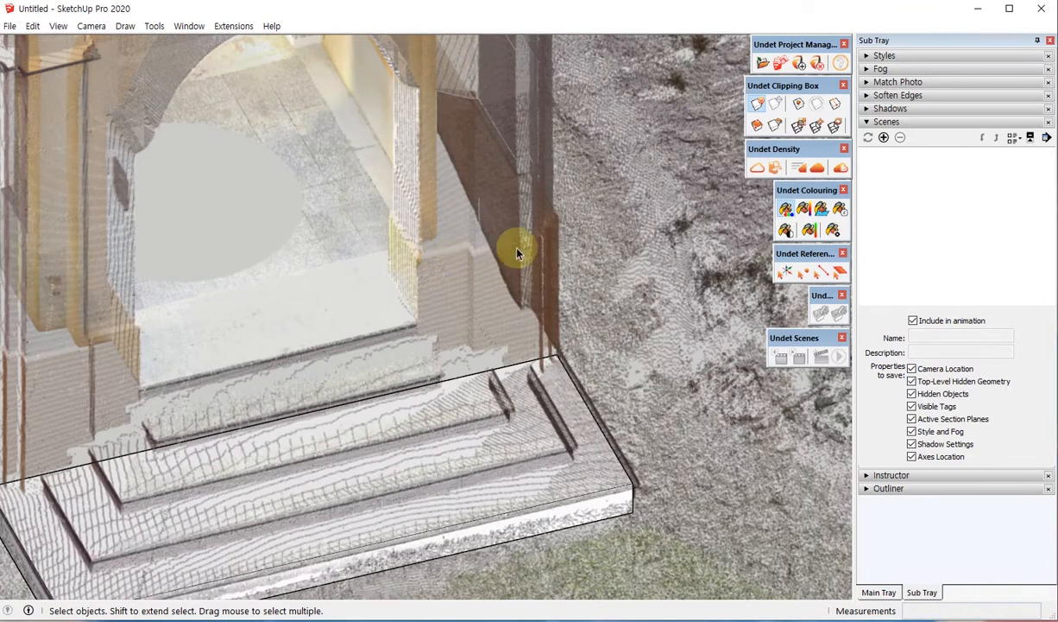
pyautogui.scroll(5, 422, 265)
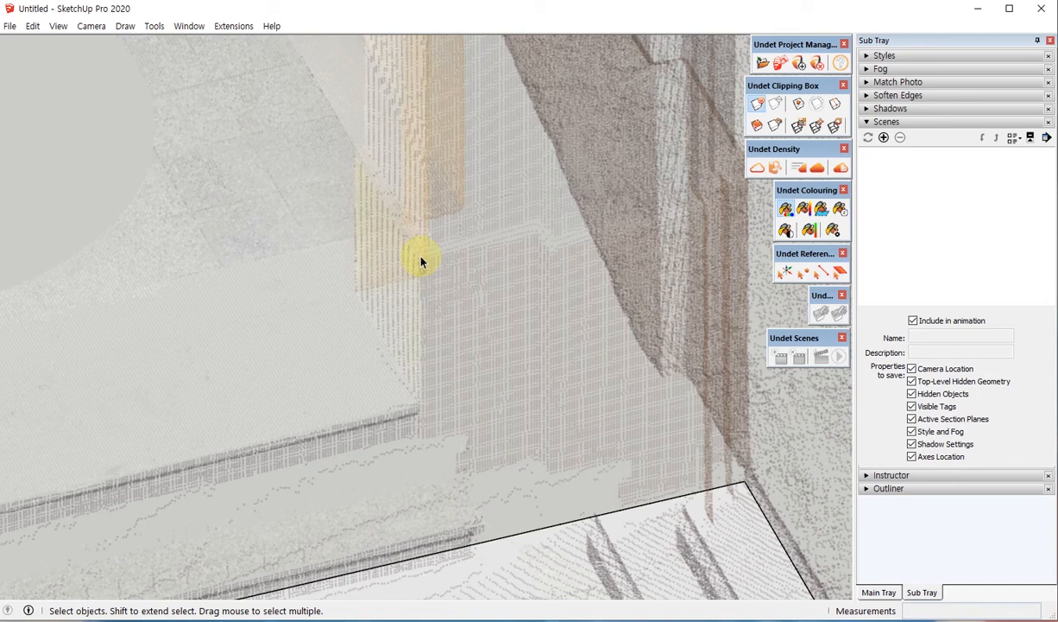
pyautogui.moveTo(420, 264); pyautogui.dragTo(510, 259, button='middle')
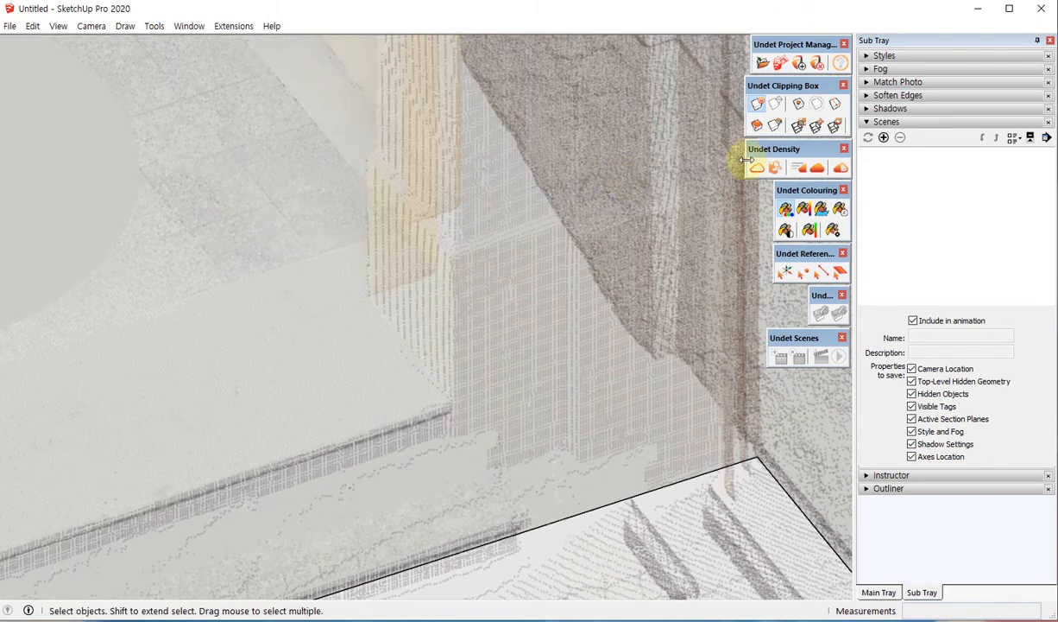
# Reopen the Colouring Settings, set the point cloud transparency to 14 and move the settings window clear of the doorway
pyautogui.click(834, 230)
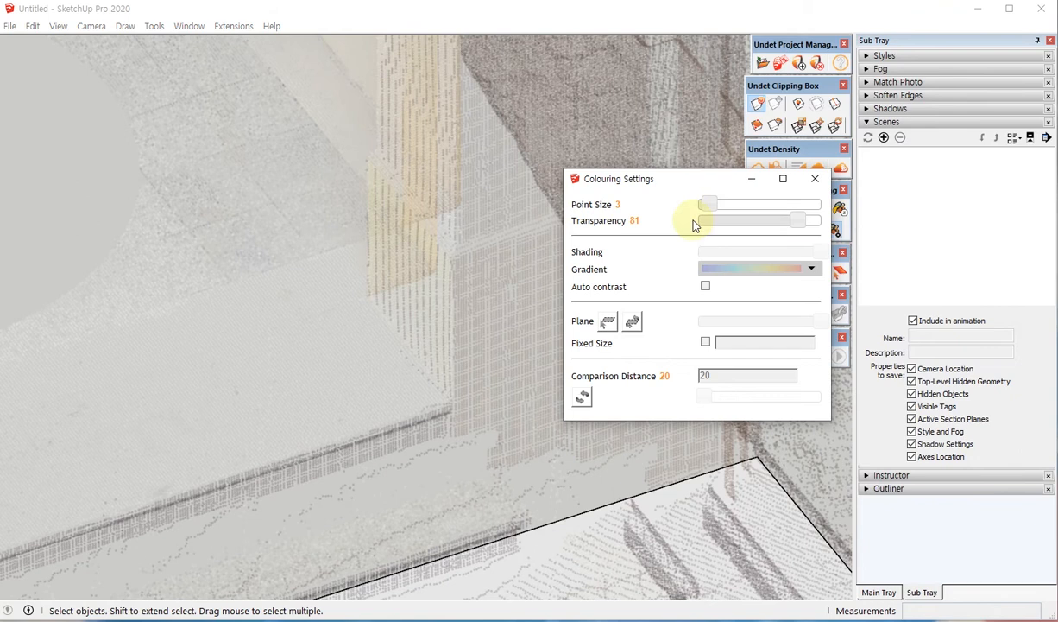
pyautogui.click(794, 221)
pyautogui.moveTo(766, 228); pyautogui.dragTo(909, 407)
pyautogui.click(708, 184)
pyautogui.scroll(10, 406, 253)
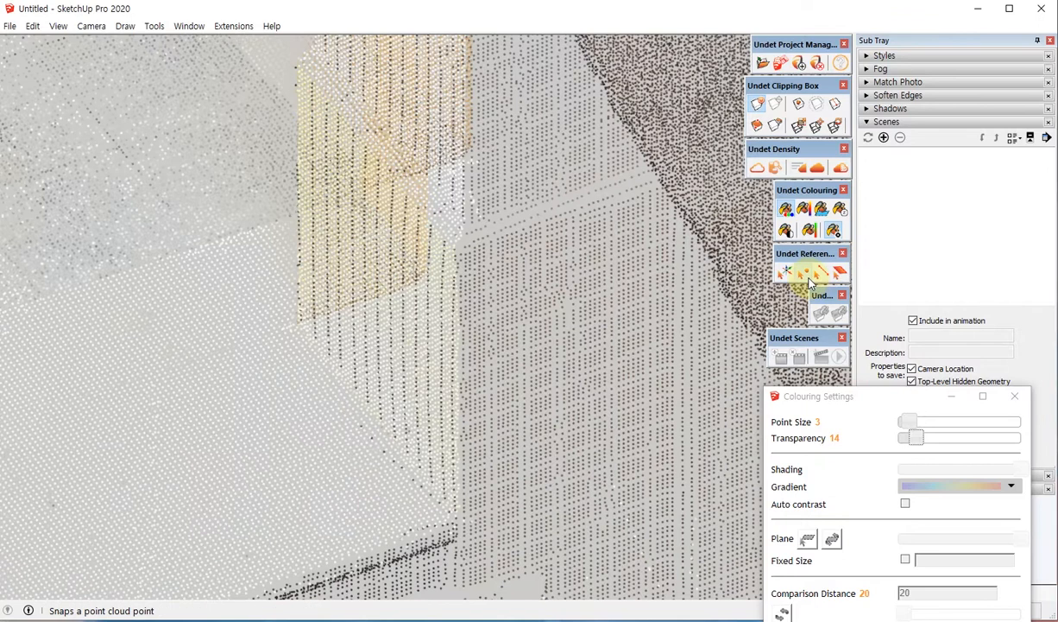
# Place two reference points snapped to the scan at both ends of the doorway jamb base's top edge, using the Undet Point tool
pyautogui.click(804, 273)
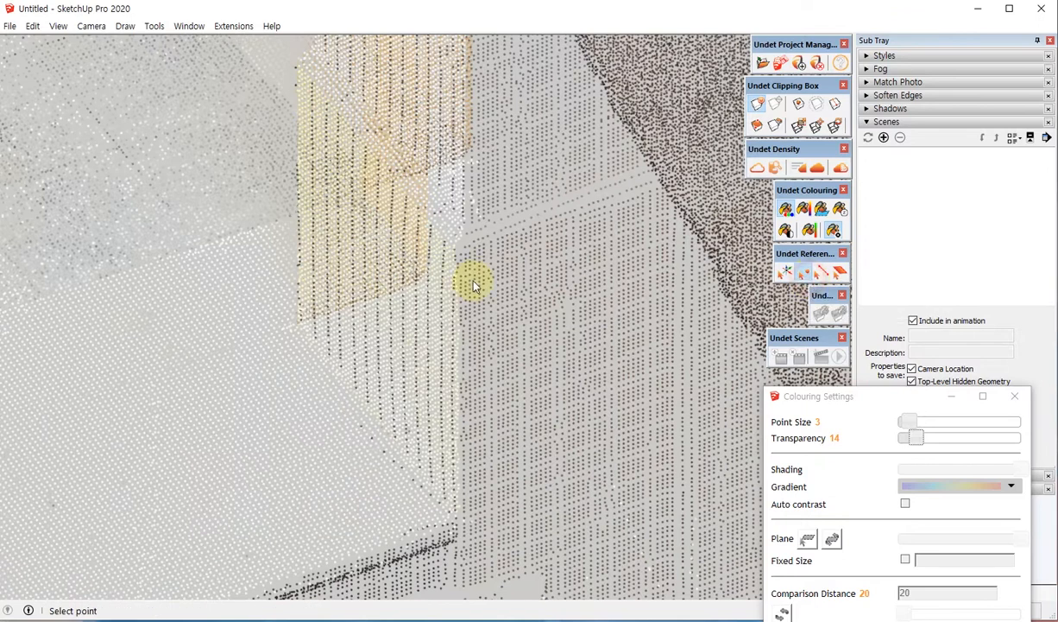
pyautogui.moveTo(473, 284); pyautogui.dragTo(373, 278, button='middle')
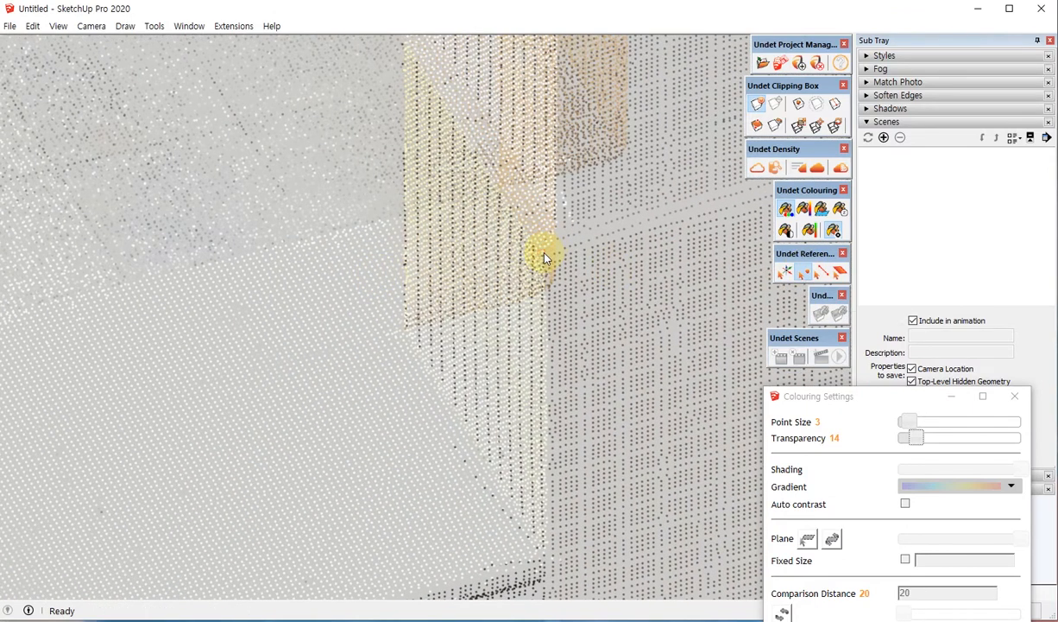
pyautogui.moveTo(544, 257)
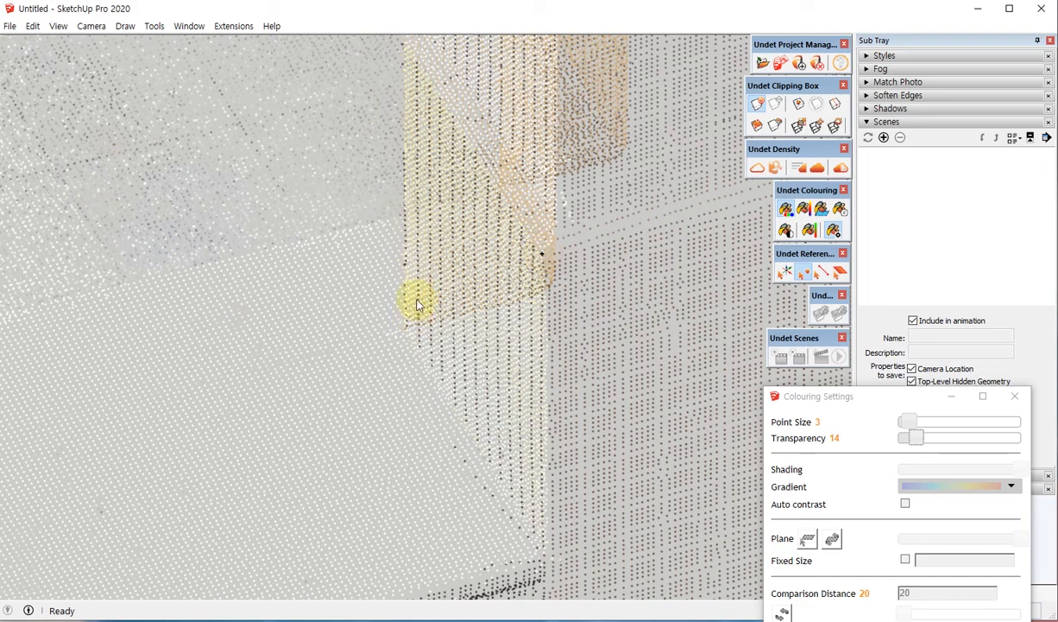
pyautogui.scroll(5, 556, 267)
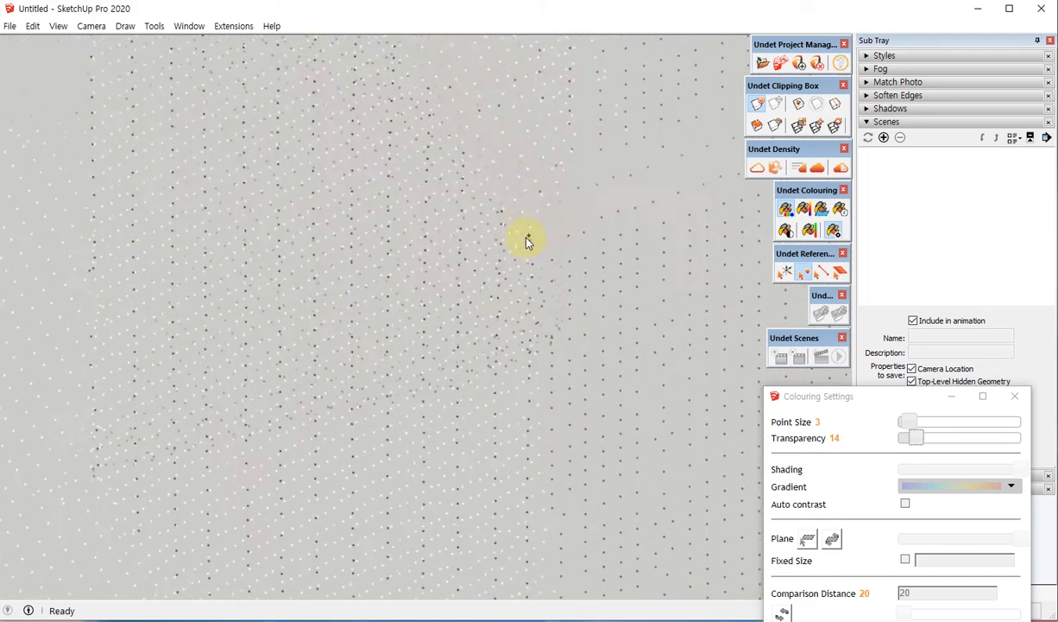
pyautogui.scroll(-6, 529, 245)
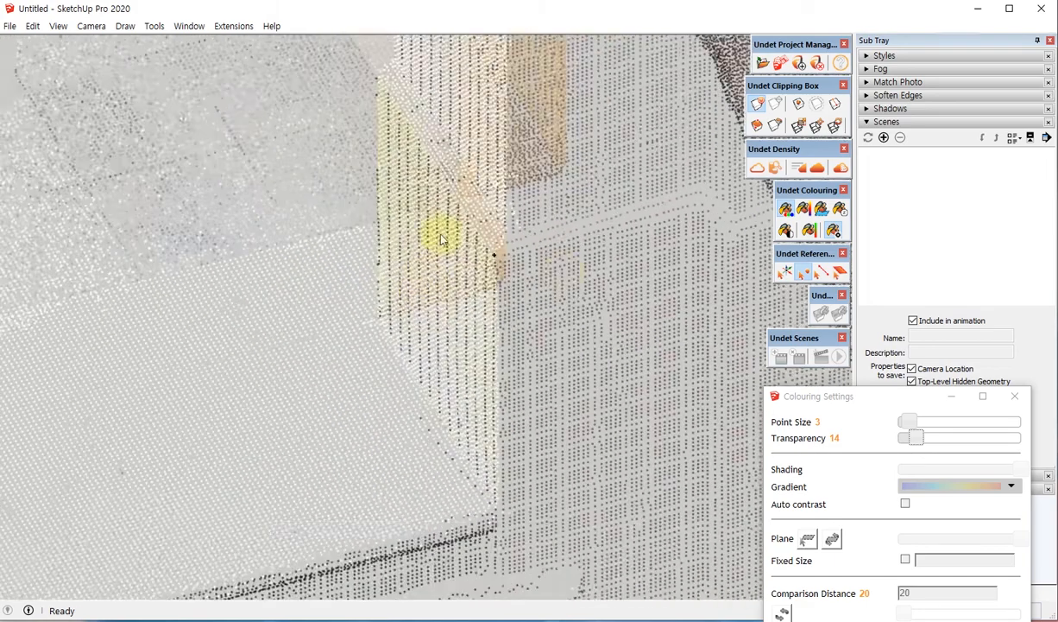
pyautogui.moveTo(439, 232); pyautogui.dragTo(404, 238, button='middle')
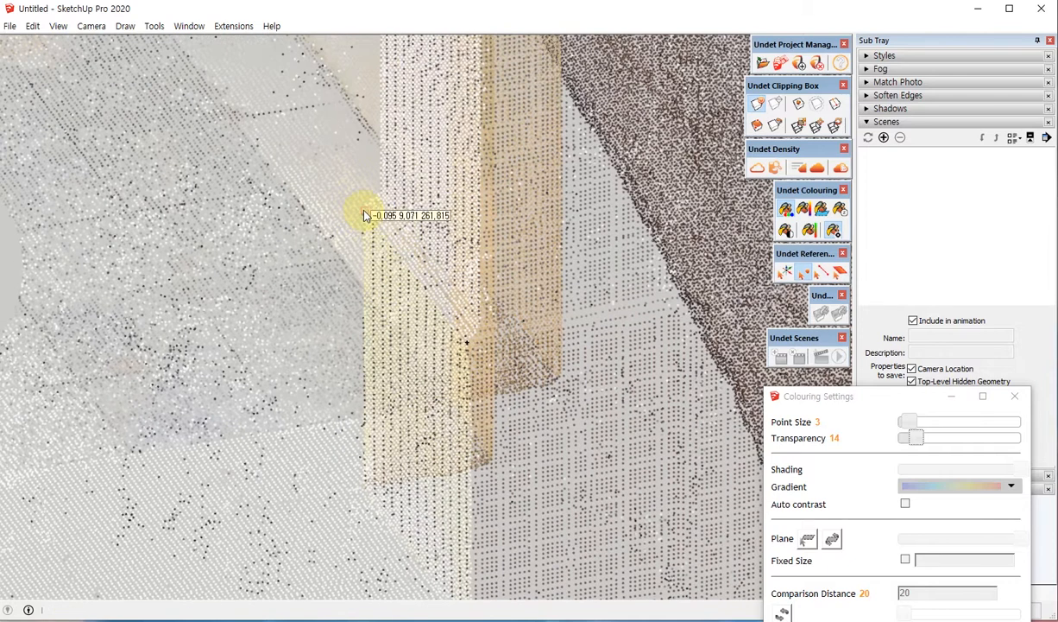
pyautogui.click(369, 209)
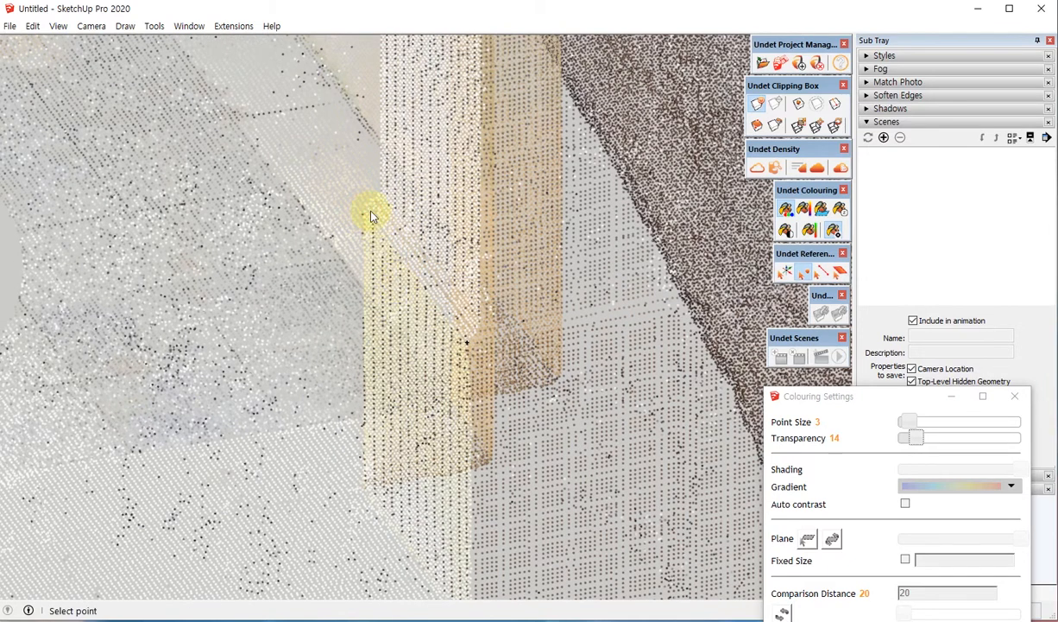
pyautogui.click(363, 210)
pyautogui.press('space')
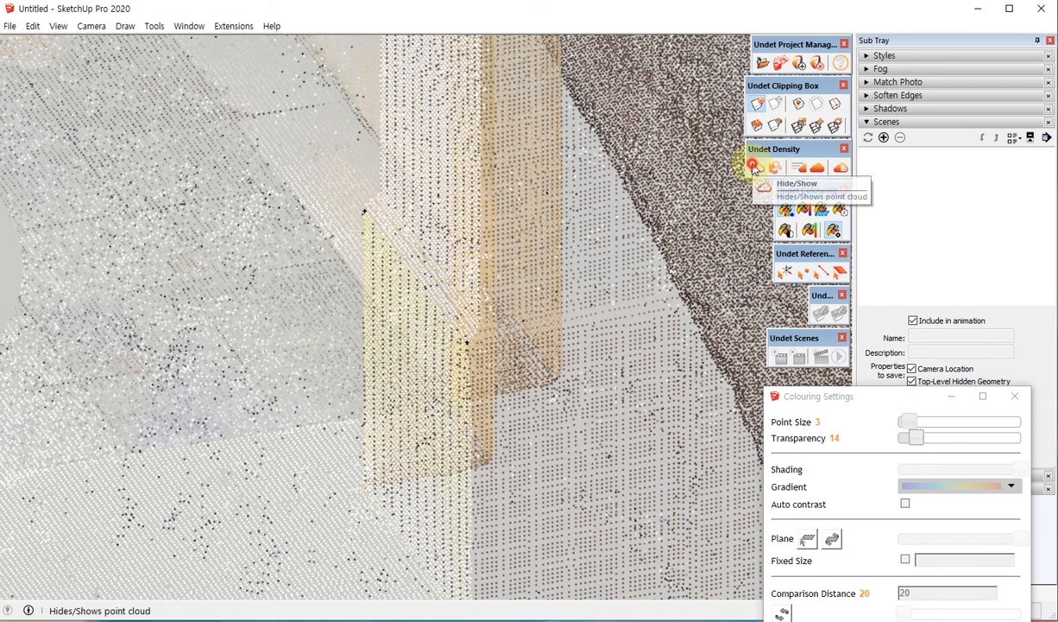
# Hide the point cloud, draw a line between the two reference points, and show the point cloud again
pyautogui.click(754, 168)
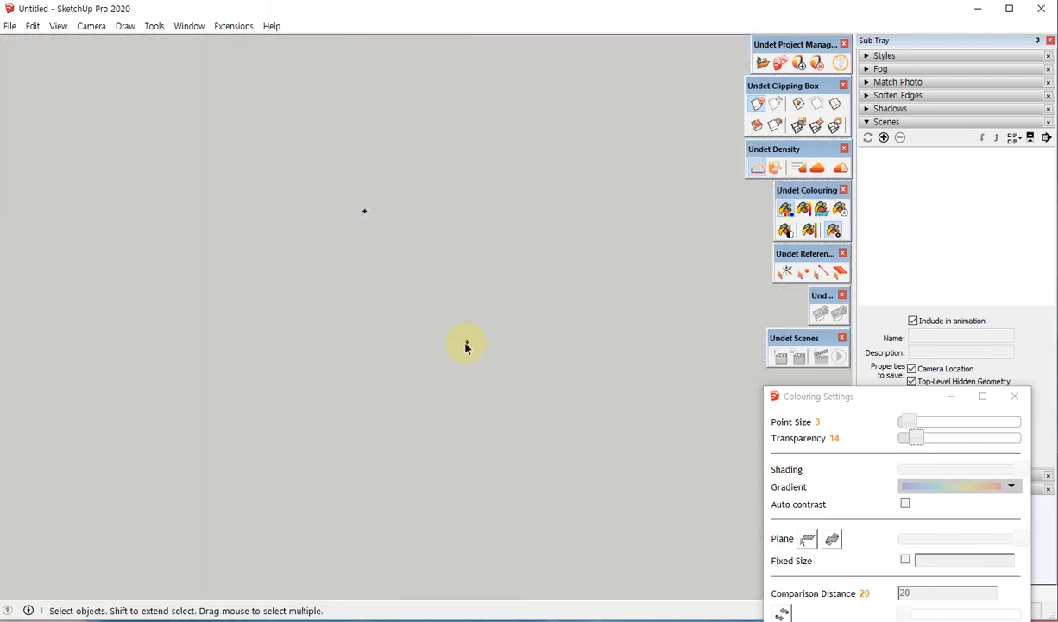
pyautogui.moveTo(461, 340)
pyautogui.mouseDown(button='middle')
pyautogui.moveTo(371, 258)
pyautogui.moveTo(338, 194)
pyautogui.moveTo(517, 257)
pyautogui.moveTo(567, 338)
pyautogui.mouseUp(button='middle')
pyautogui.press('l')
pyautogui.click(502, 330)
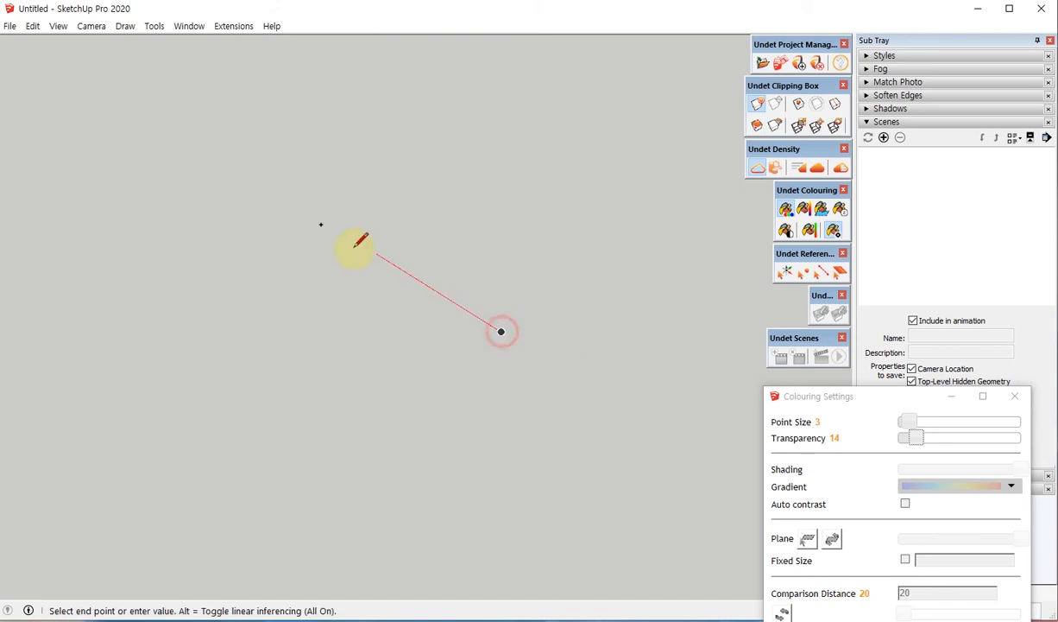
pyautogui.click(321, 225)
pyautogui.press('space')
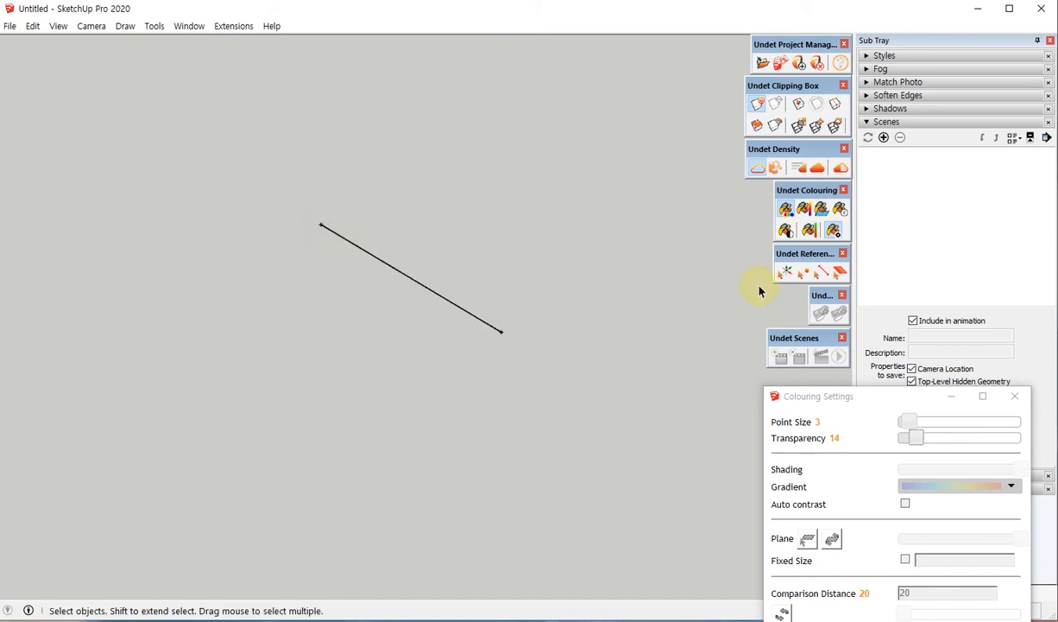
pyautogui.click(757, 169)
# Delete the line and its reference points, and redraw the jamb base's top edge with the Undet Line tool snapped to cloud points
pyautogui.moveTo(603, 326); pyautogui.dragTo(348, 419, button='middle')
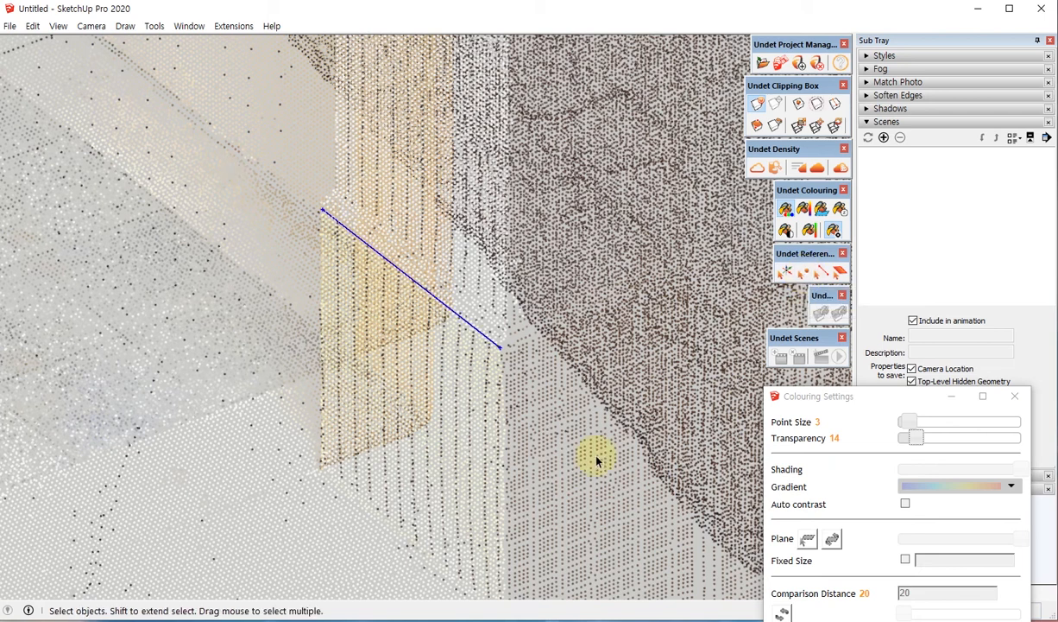
pyautogui.press('Delete')
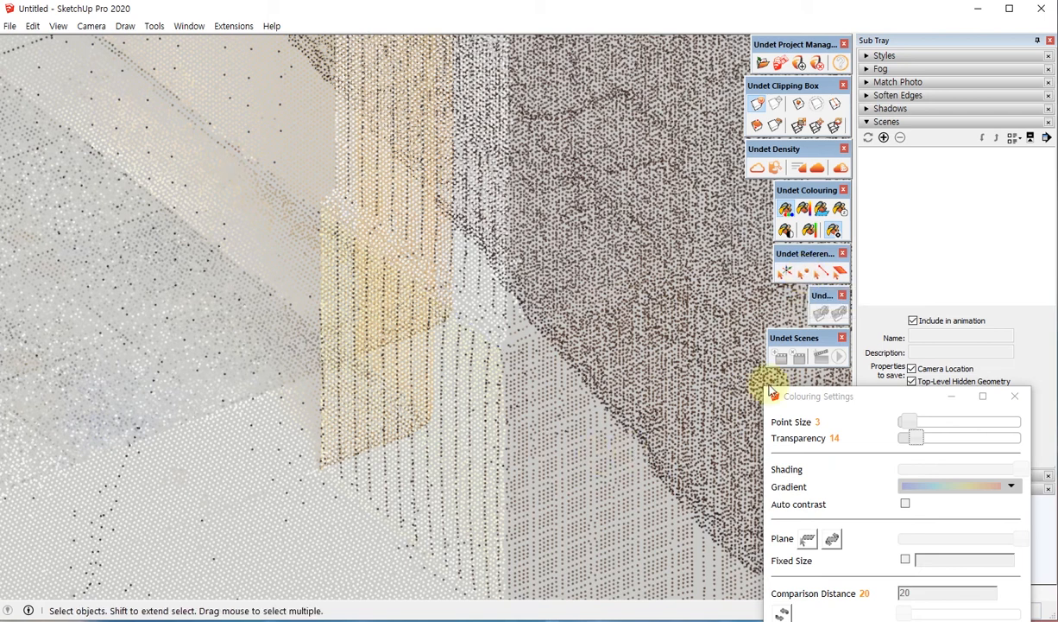
pyautogui.click(826, 277)
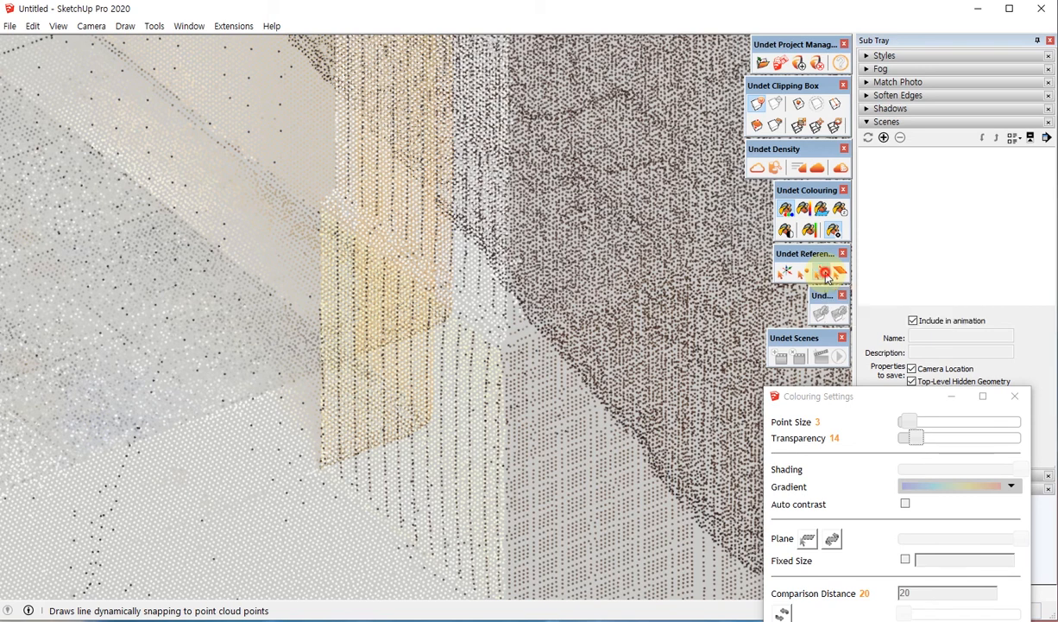
pyautogui.click(320, 202)
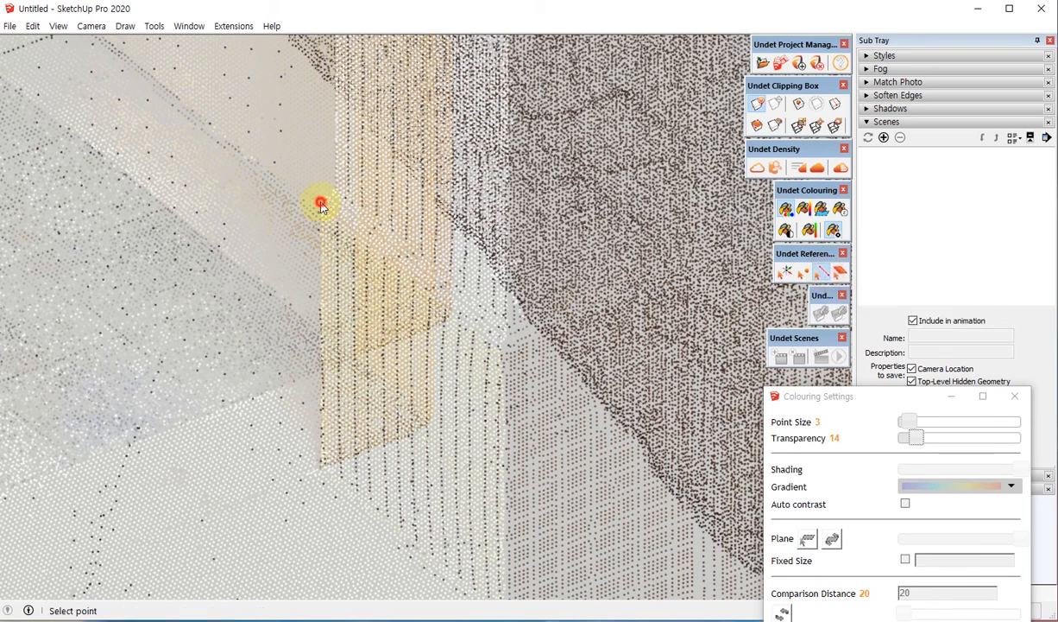
pyautogui.click(501, 348)
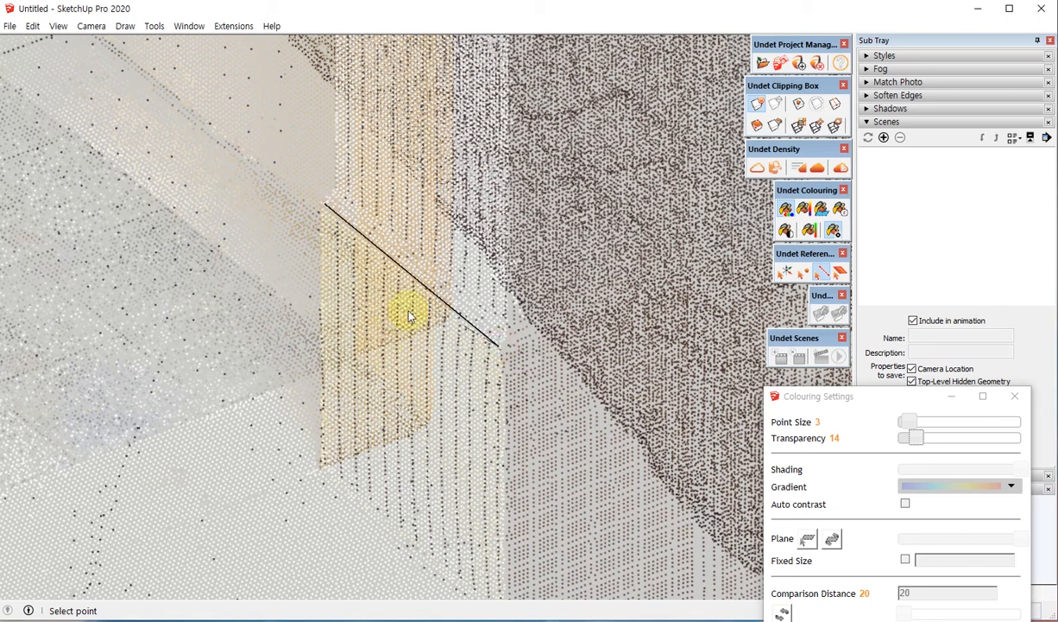
# Check the traced jamb base line against the scan from different angles and erase it
pyautogui.moveTo(481, 460); pyautogui.dragTo(437, 426, button='middle')
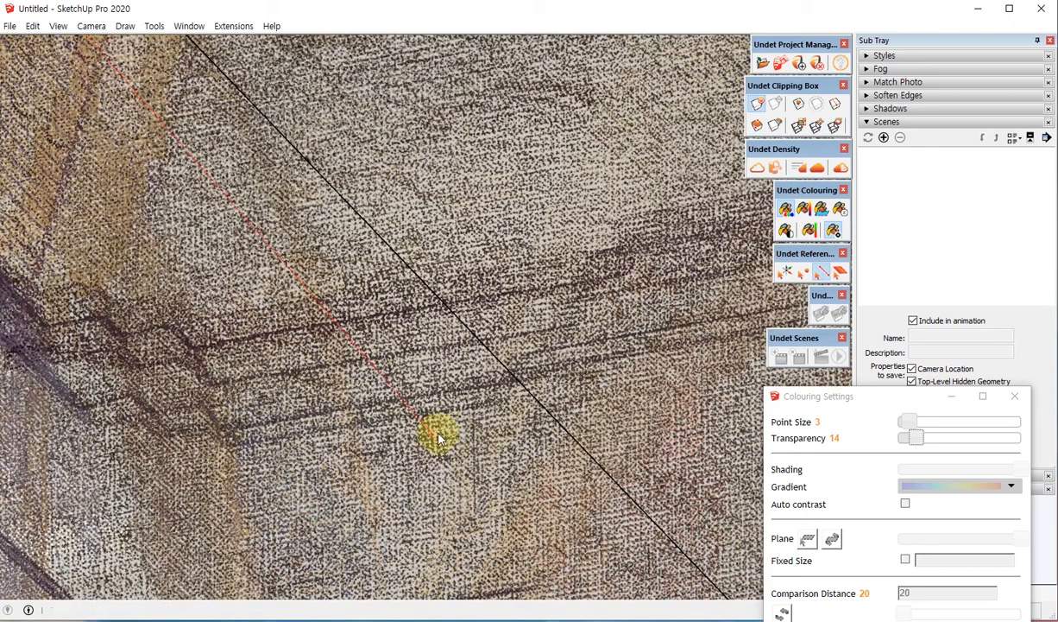
pyautogui.scroll(5, 480, 342)
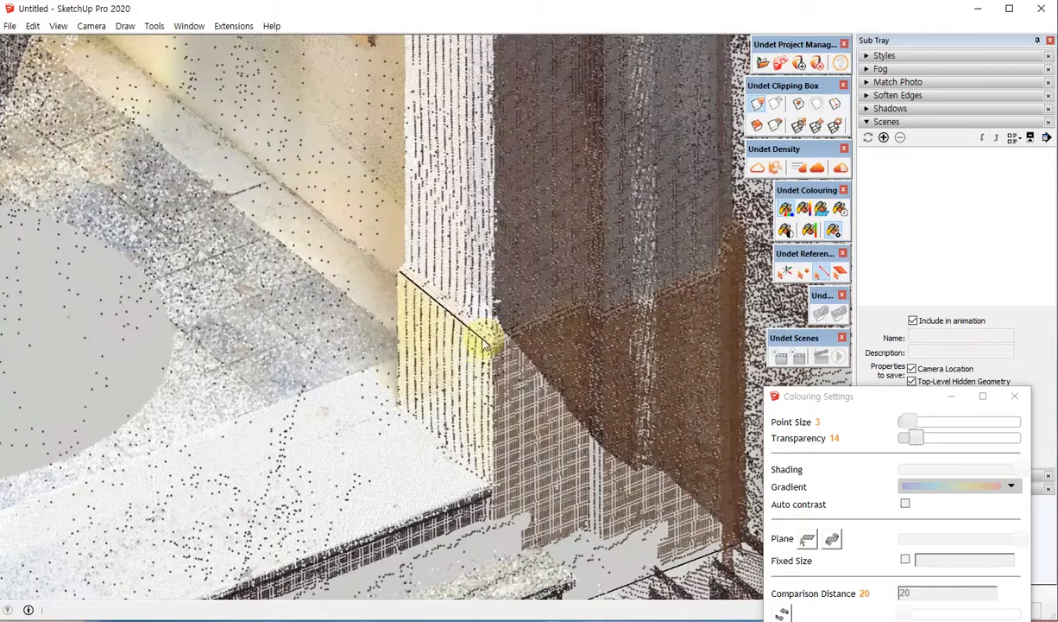
pyautogui.moveTo(471, 333)
pyautogui.mouseDown(button='middle')
pyautogui.moveTo(458, 319)
pyautogui.moveTo(468, 318)
pyautogui.moveTo(470, 346)
pyautogui.mouseUp(button='middle')
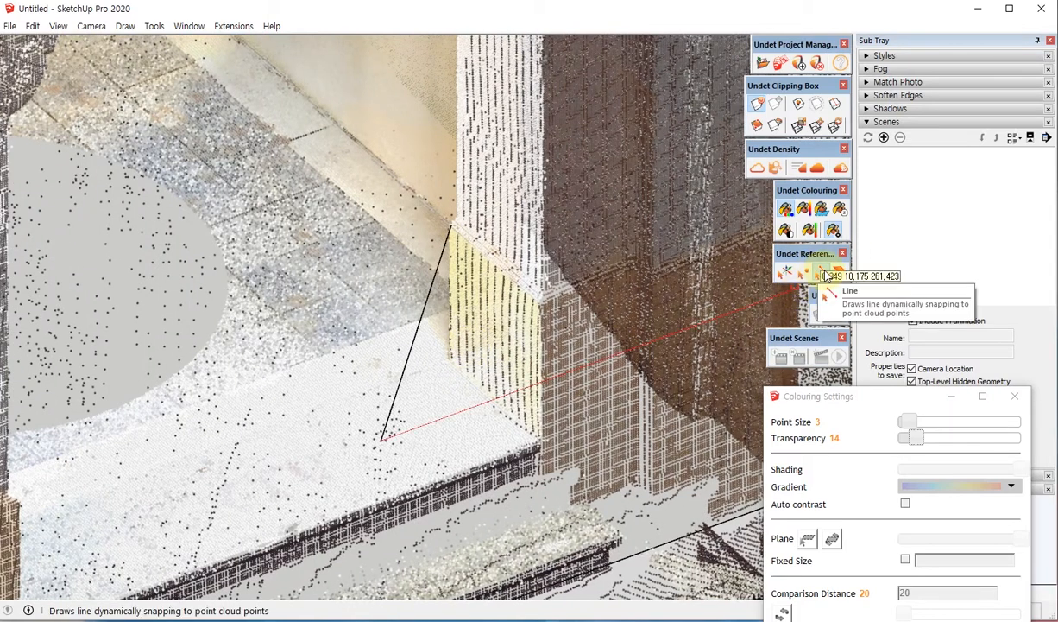
pyautogui.scroll(4, 543, 302)
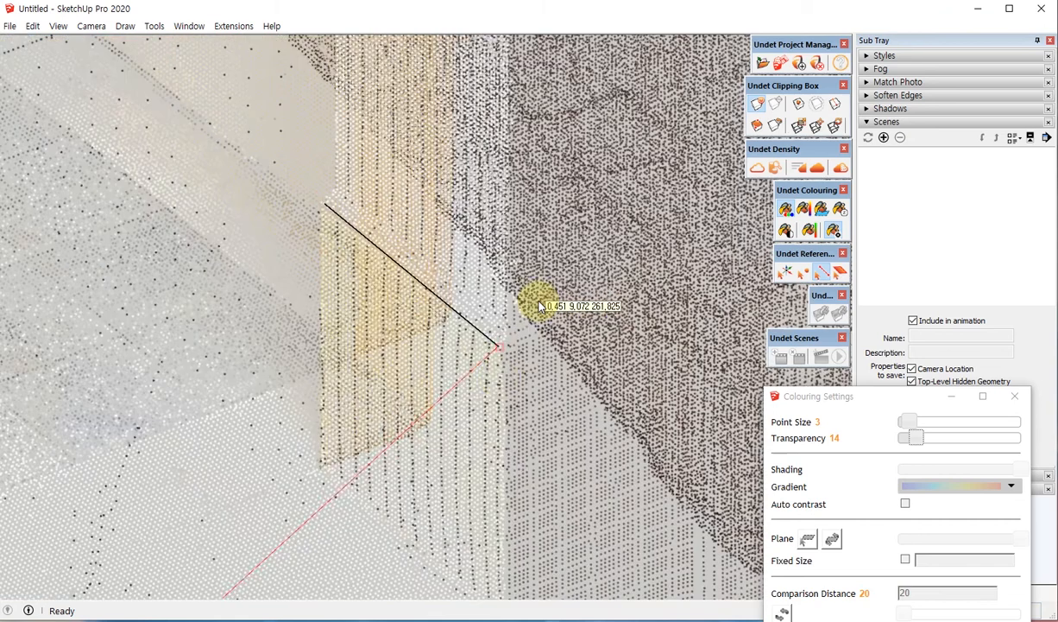
pyautogui.scroll(-5, 504, 354)
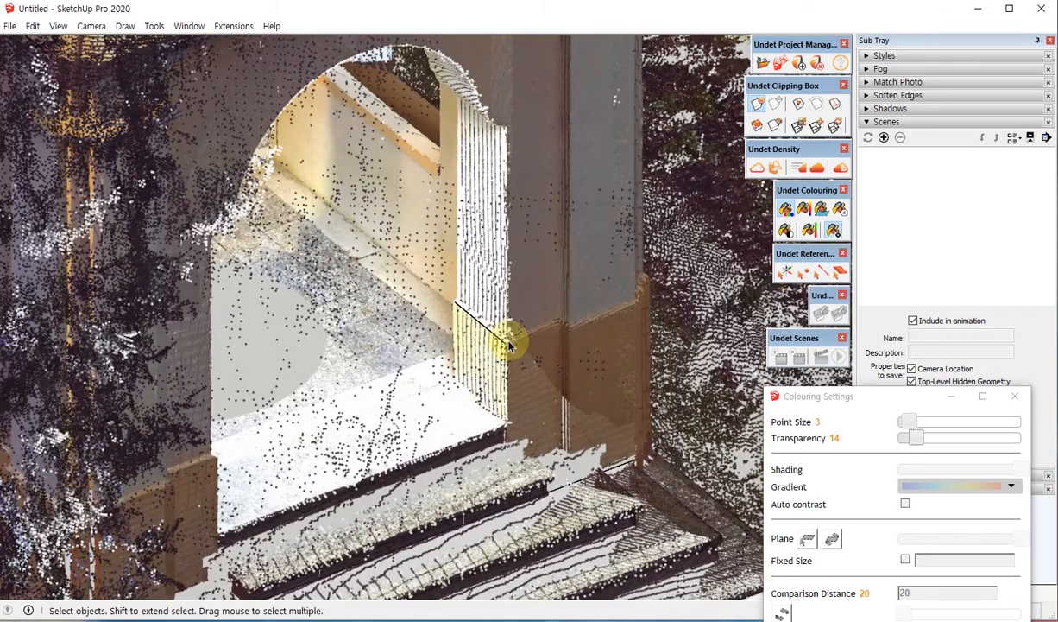
pyautogui.moveTo(509, 345); pyautogui.dragTo(518, 365, button='middle')
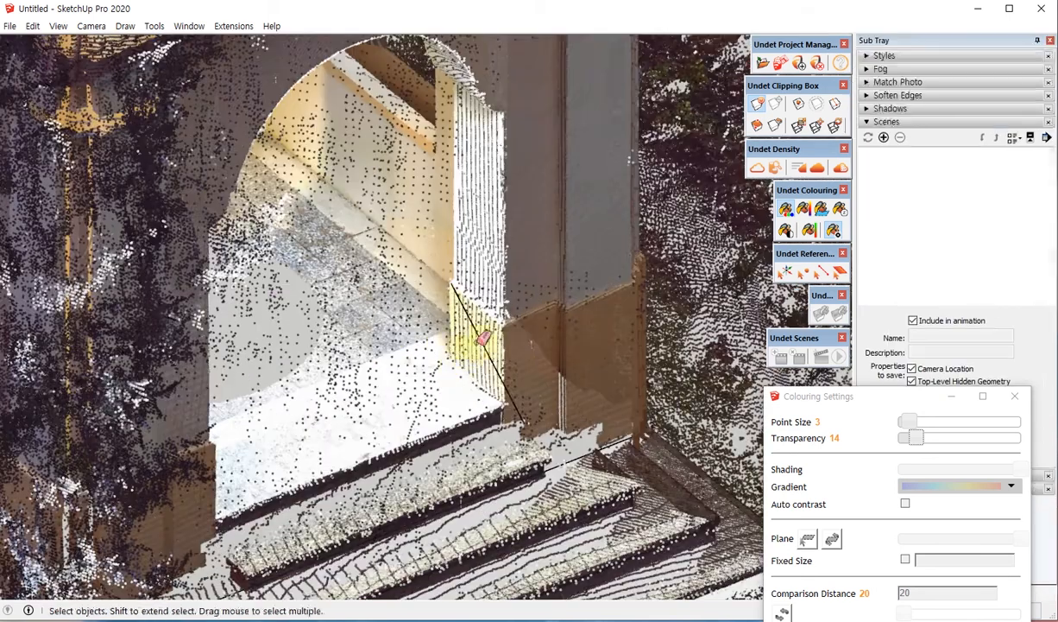
pyautogui.click(482, 340)
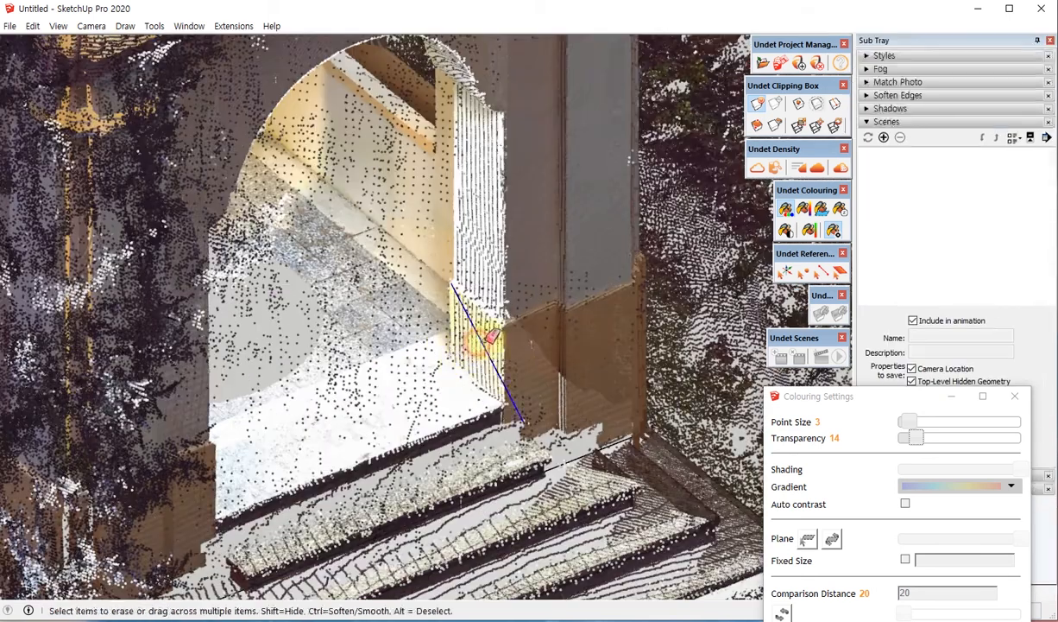
# Trace the jamb base's top edge and the adjoining front wall edge with the Undet Line tool snapped to cloud points
pyautogui.click(819, 276)
pyautogui.moveTo(523, 383); pyautogui.dragTo(439, 292, button='middle')
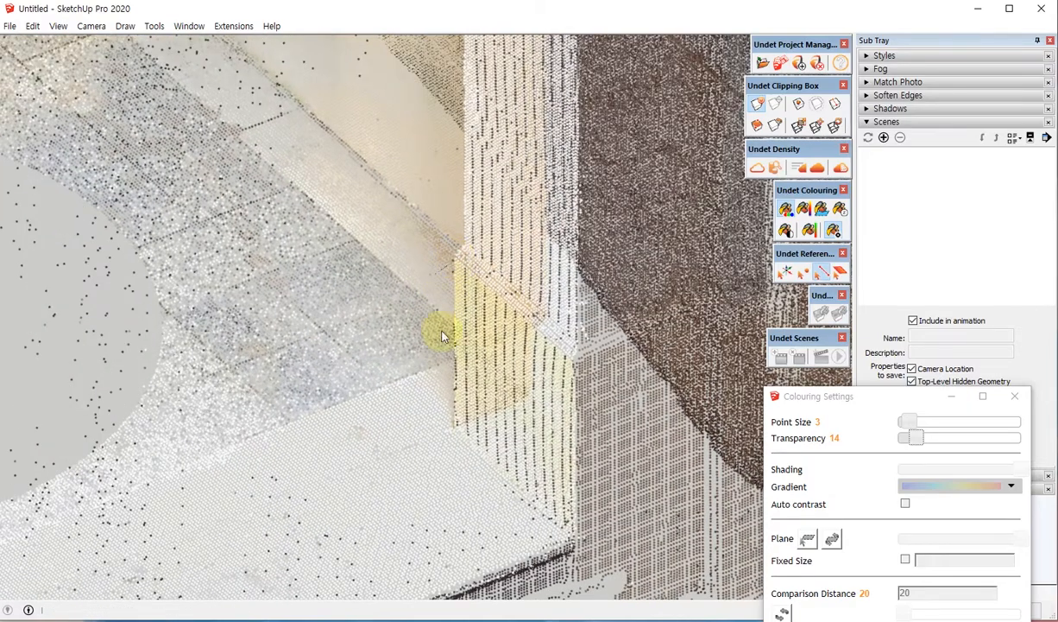
pyautogui.moveTo(439, 331); pyautogui.dragTo(566, 321, button='middle')
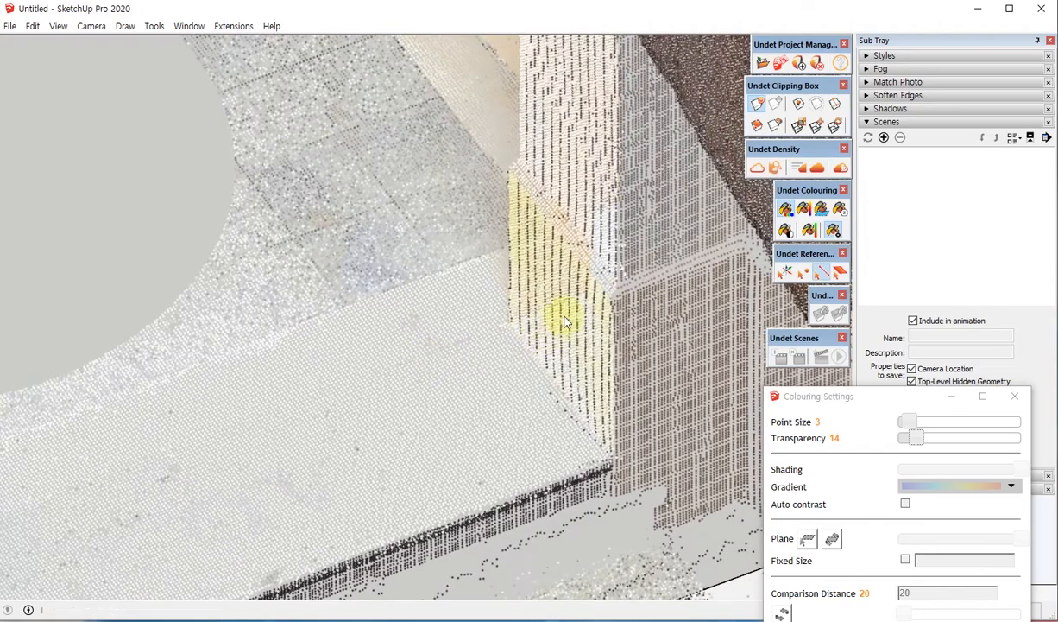
pyautogui.click(610, 297)
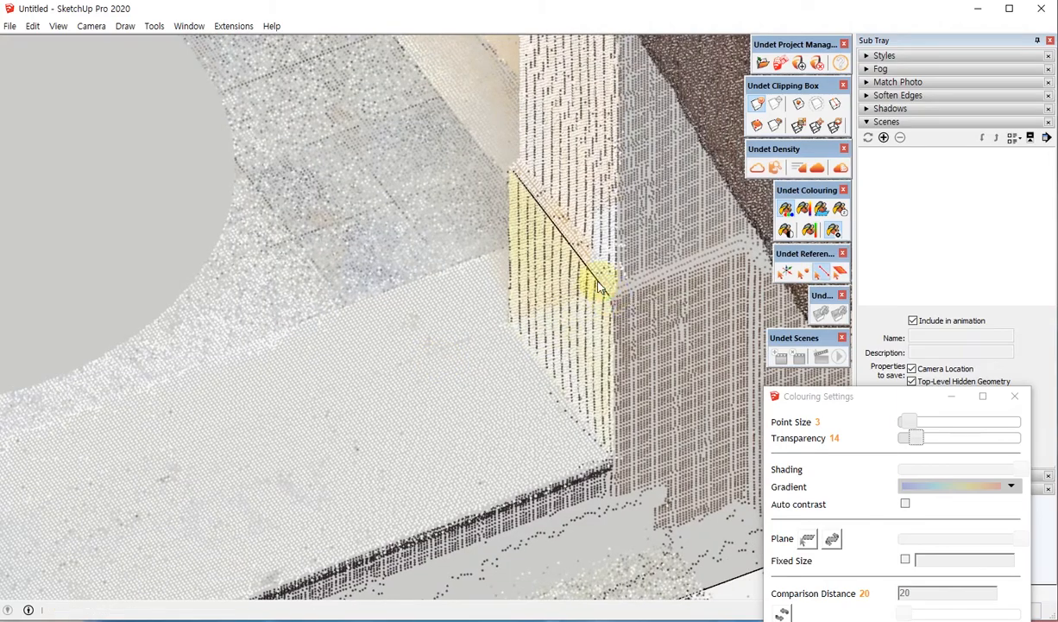
pyautogui.moveTo(602, 287); pyautogui.dragTo(531, 369, button='middle')
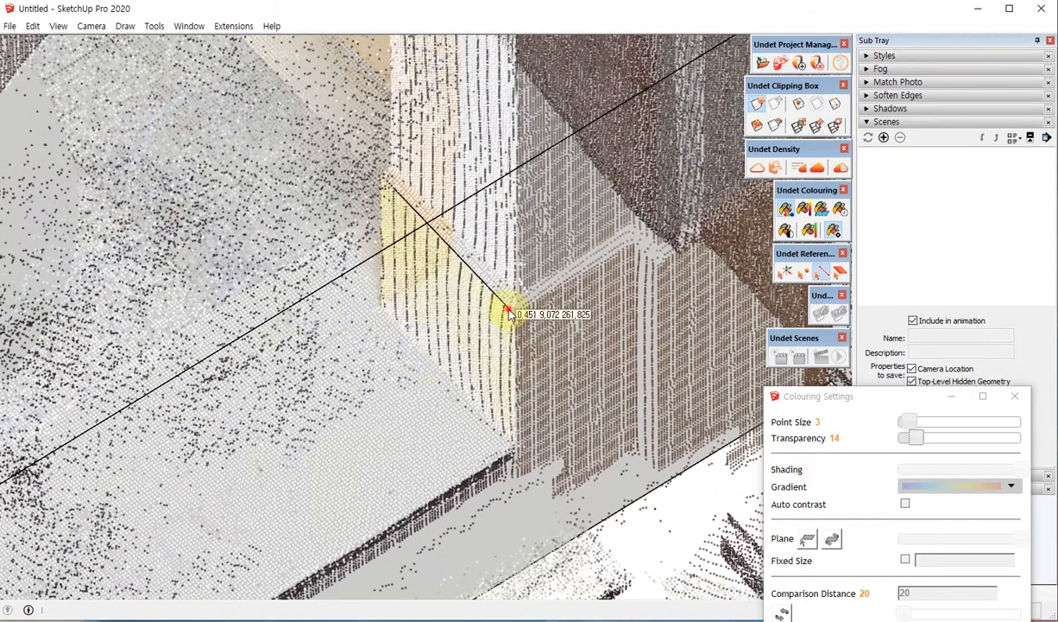
pyautogui.click(509, 307)
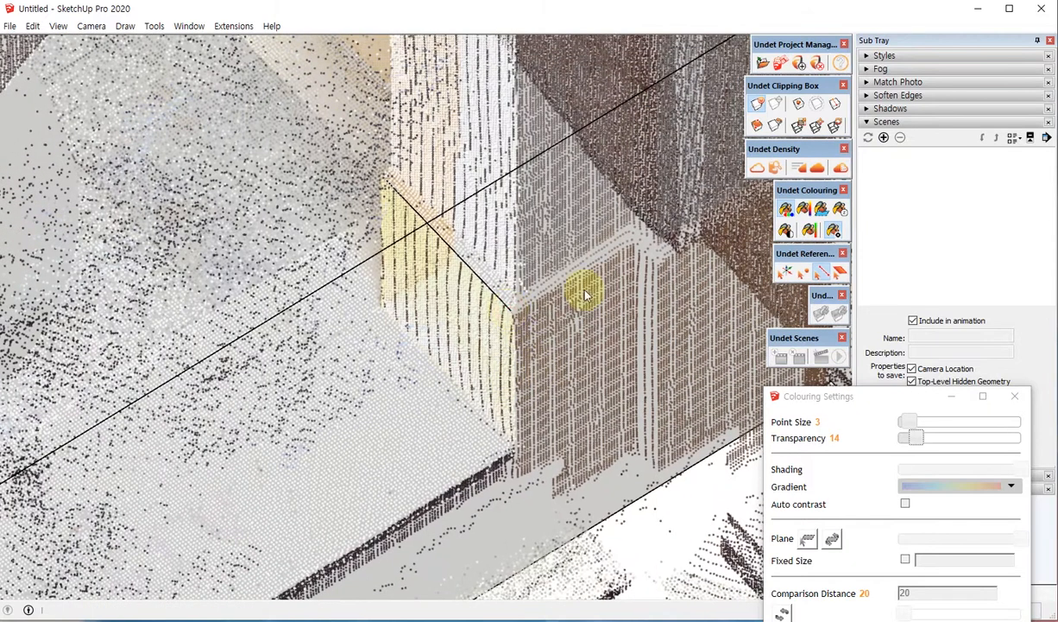
pyautogui.click(634, 243)
pyautogui.moveTo(586, 298); pyautogui.dragTo(379, 309, button='middle')
# Select both traced lines at the doorway jamb base and delete them
pyautogui.press('space')
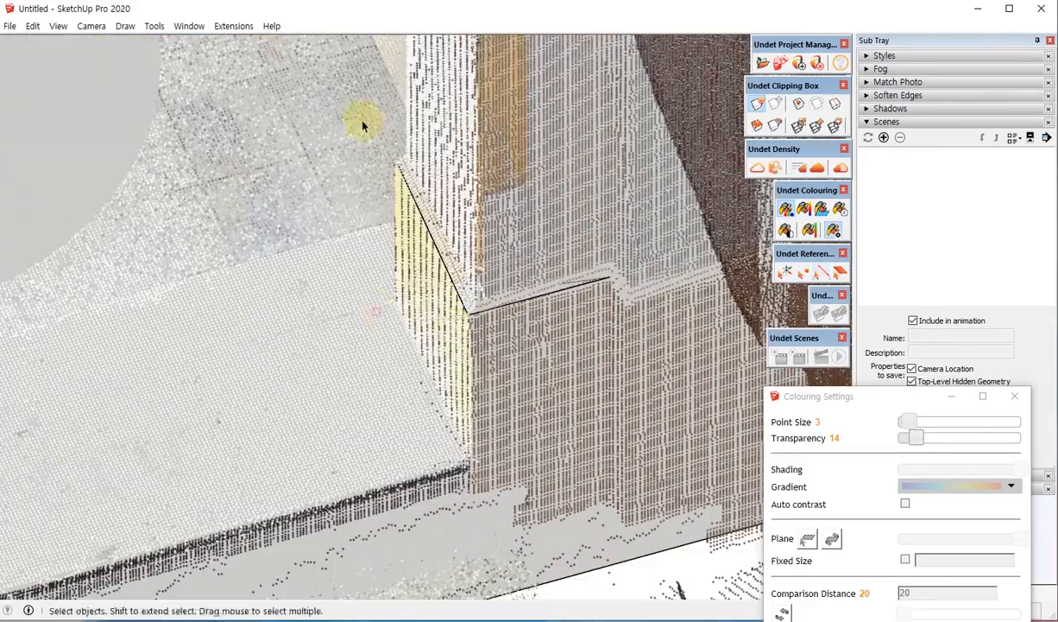
pyautogui.moveTo(361, 118); pyautogui.dragTo(640, 371)
pyautogui.press('Delete')
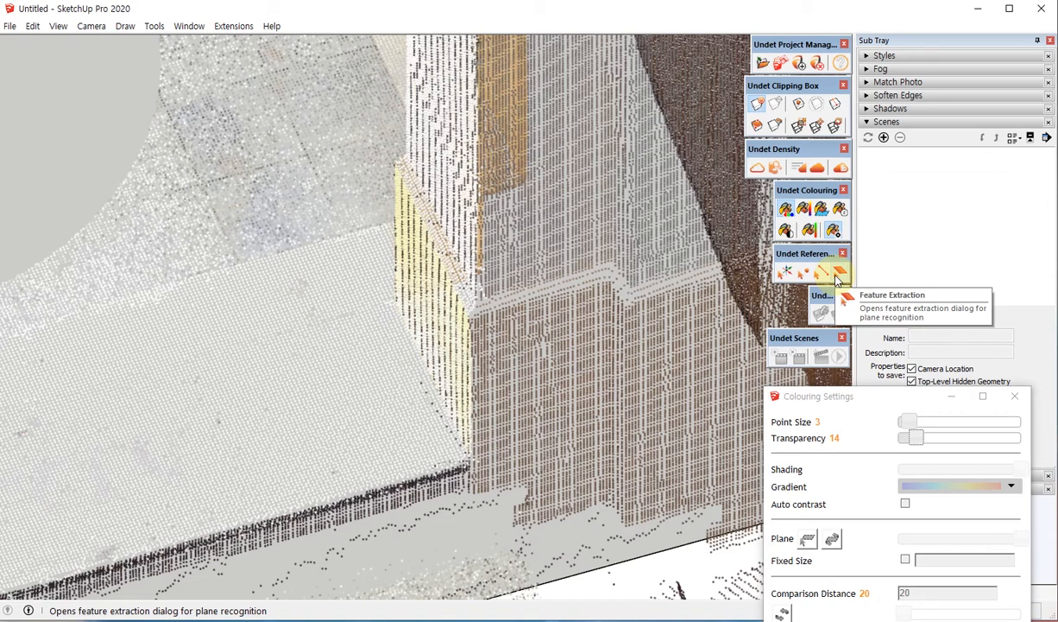
# Close the Colouring Settings, open Automatic Feature Extraction and move its window clear of the doorway jamb
pyautogui.click(1015, 395)
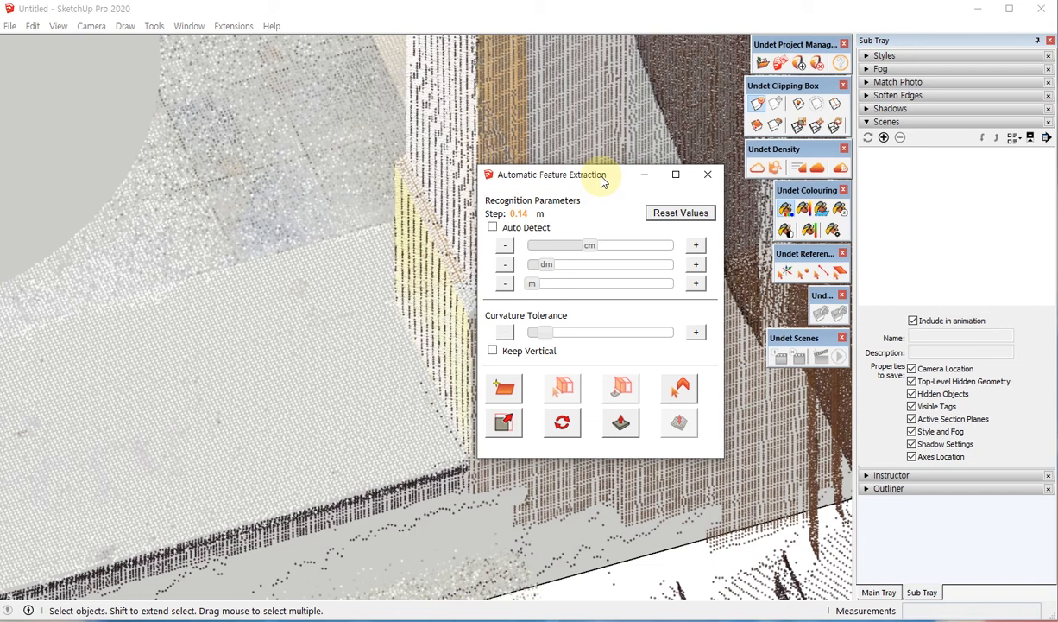
pyautogui.moveTo(602, 179); pyautogui.dragTo(718, 78)
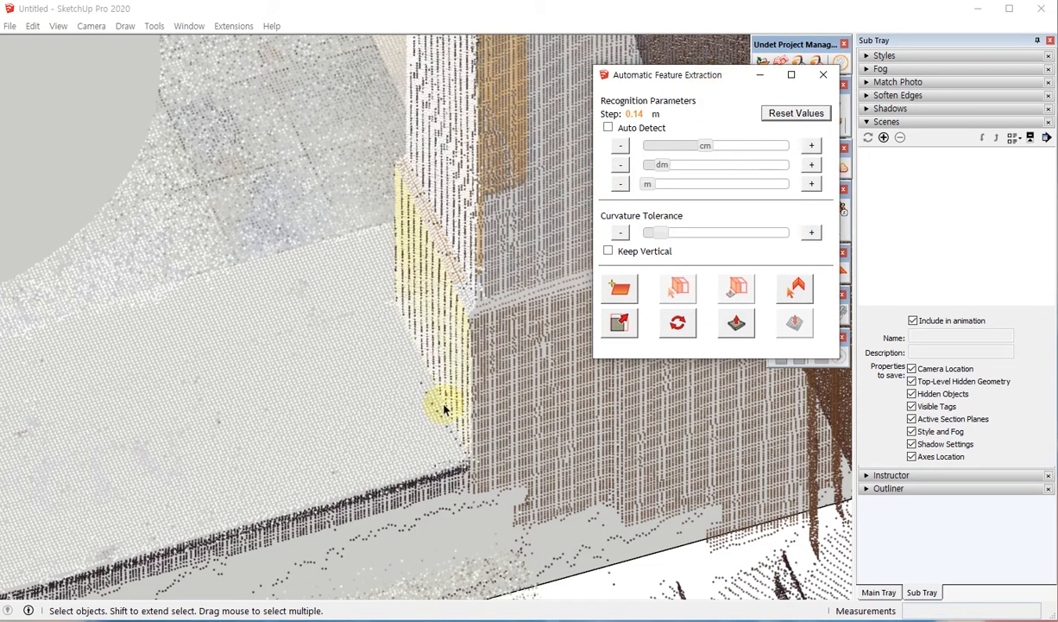
pyautogui.click(406, 300)
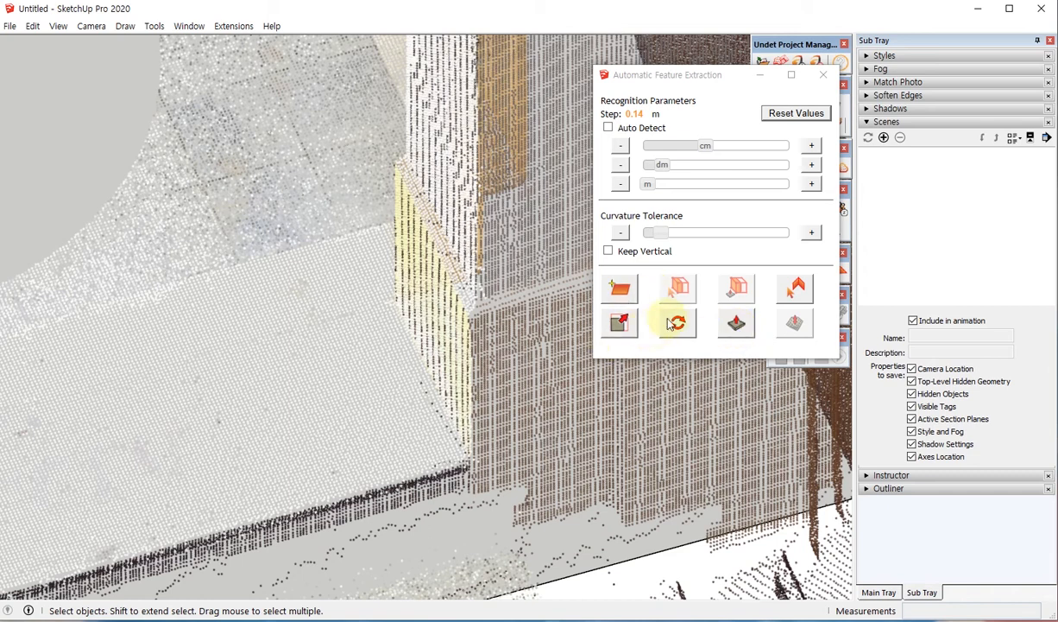
pyautogui.click(792, 324)
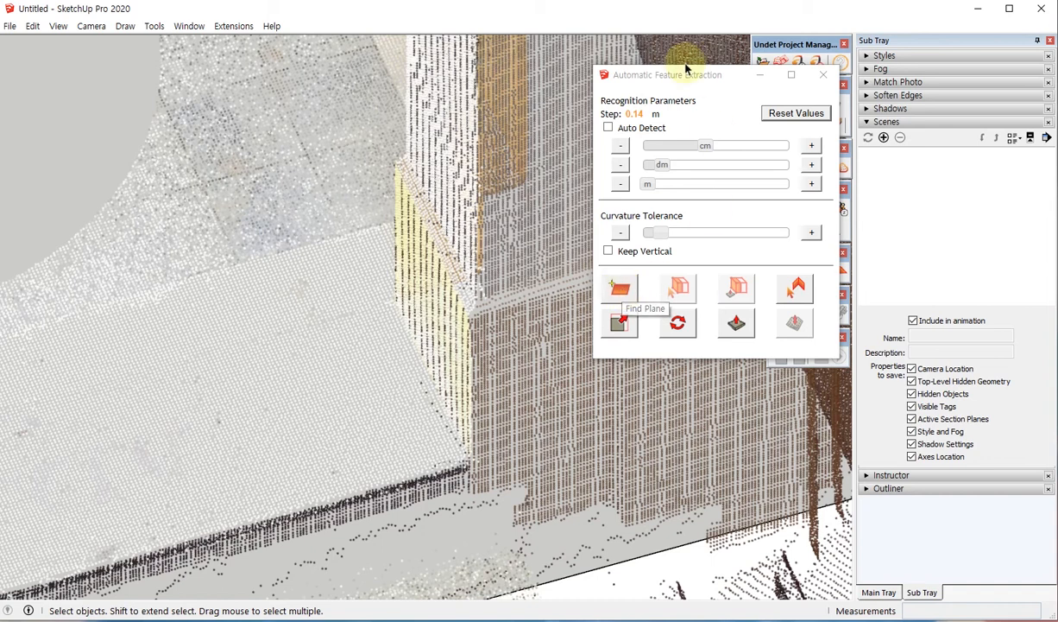
pyautogui.moveTo(721, 73); pyautogui.dragTo(800, 59)
# Extract a plane from the wide front face of the pilaster beside the doorway with Find Plane
pyautogui.click(701, 276)
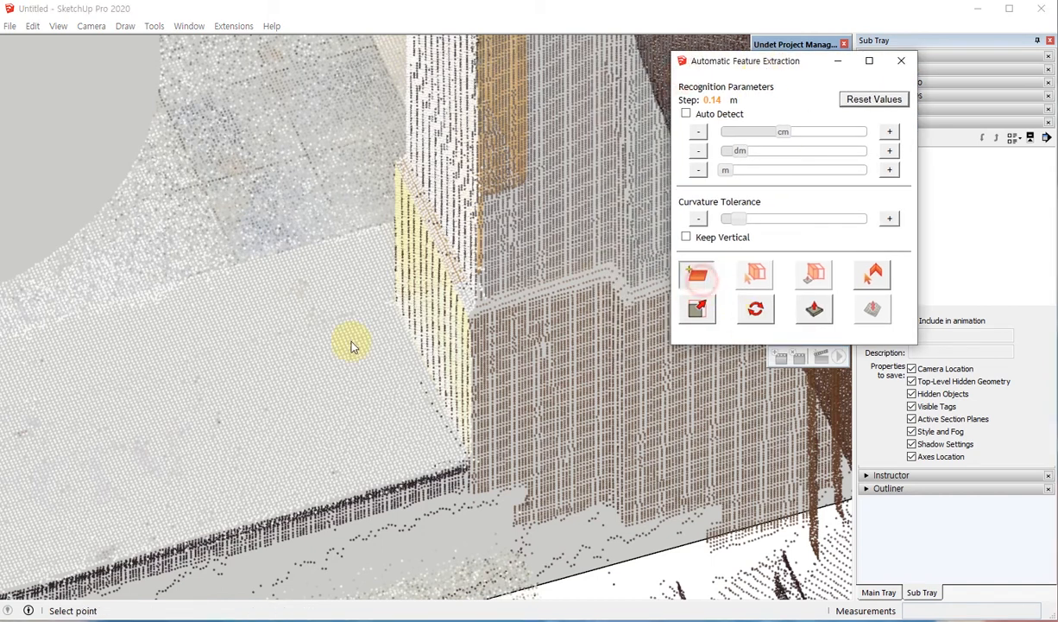
pyautogui.scroll(-10, 420, 385)
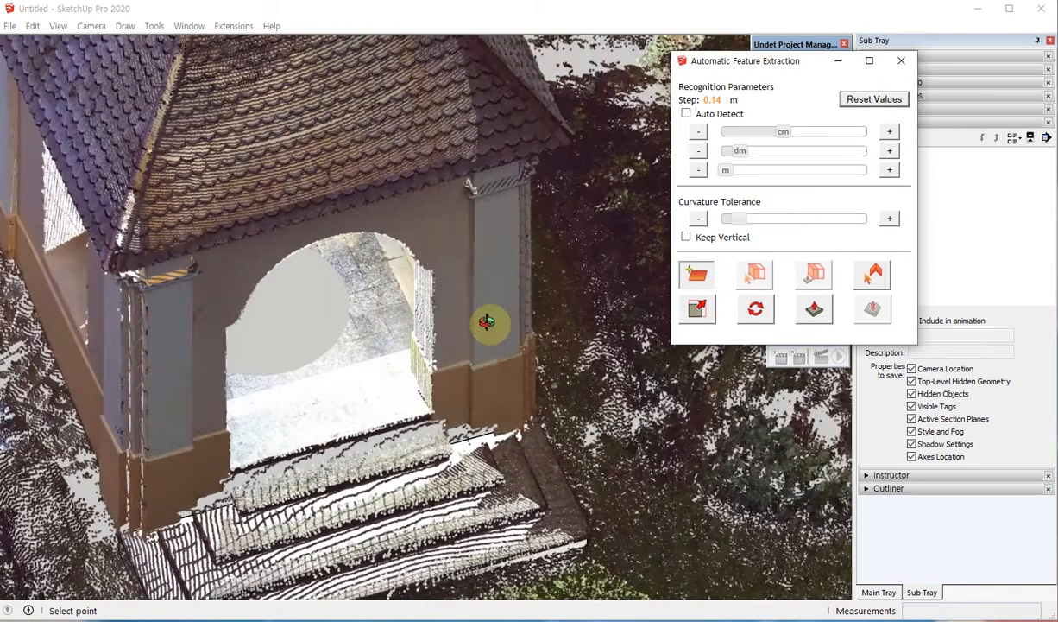
pyautogui.moveTo(487, 321); pyautogui.dragTo(474, 229, button='middle')
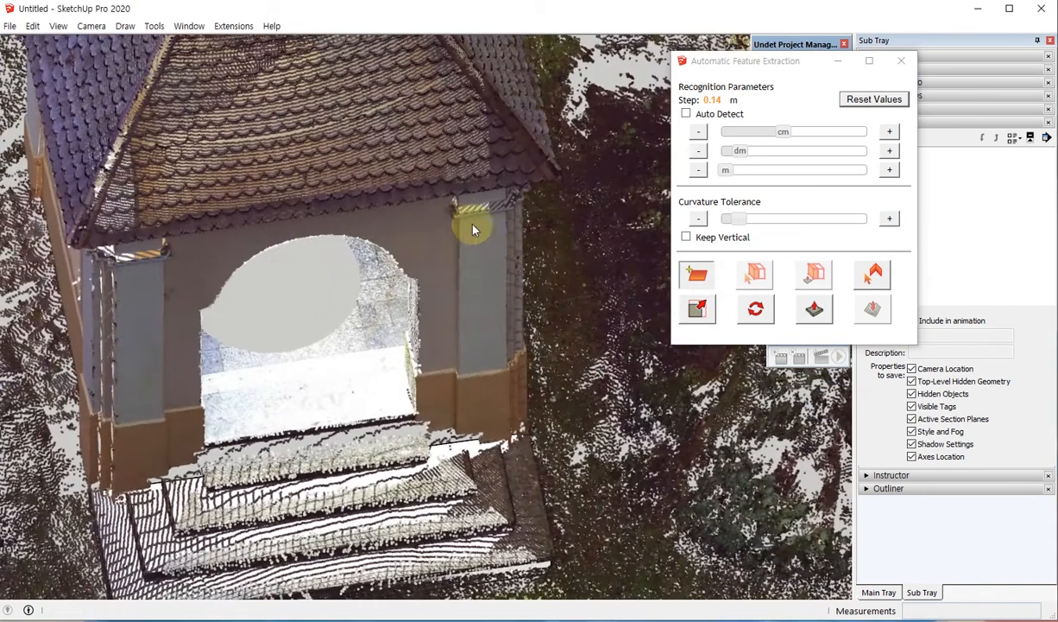
pyautogui.moveTo(314, 172); pyautogui.dragTo(172, 319, button='middle')
pyautogui.moveTo(364, 332); pyautogui.dragTo(401, 323, button='middle')
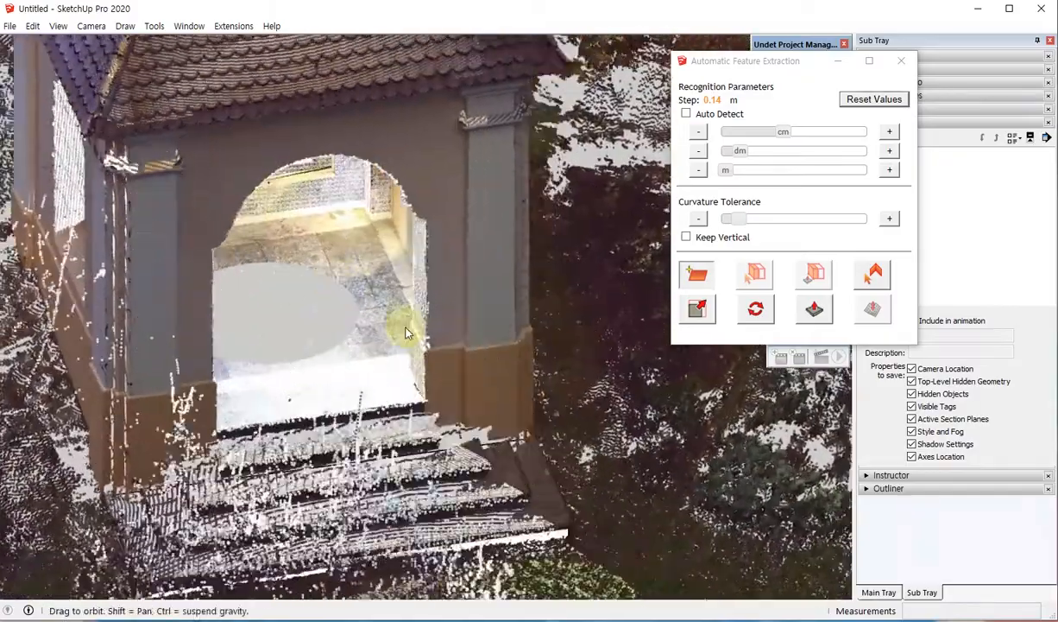
pyautogui.scroll(-10, 423, 323)
pyautogui.scroll(10, 434, 322)
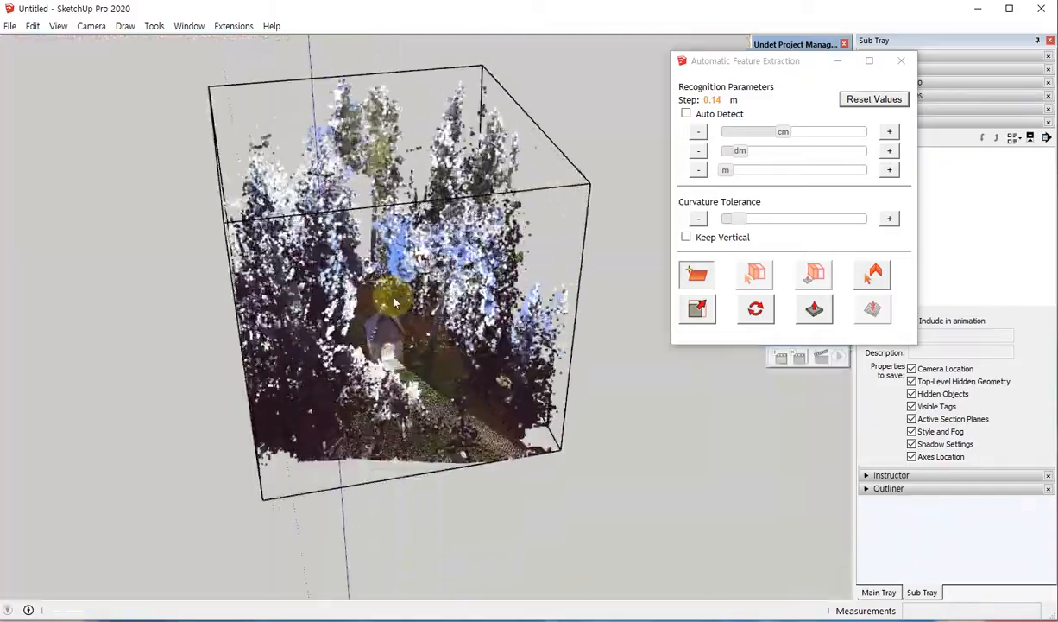
pyautogui.scroll(10, 362, 364)
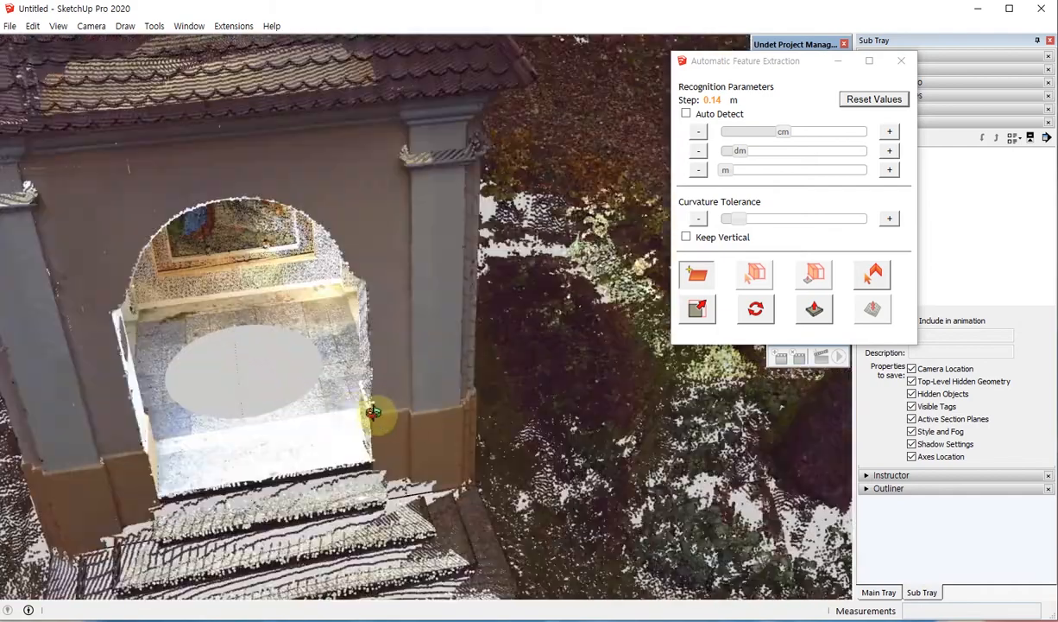
pyautogui.moveTo(373, 412); pyautogui.dragTo(404, 347, button='middle')
pyautogui.scroll(4, 438, 285)
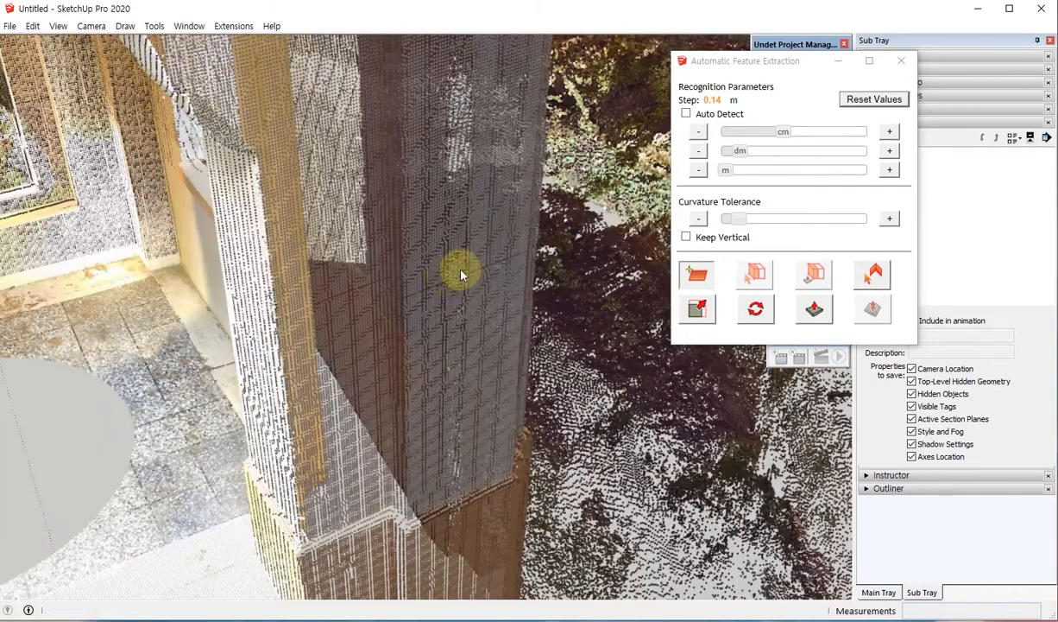
pyautogui.click(457, 267)
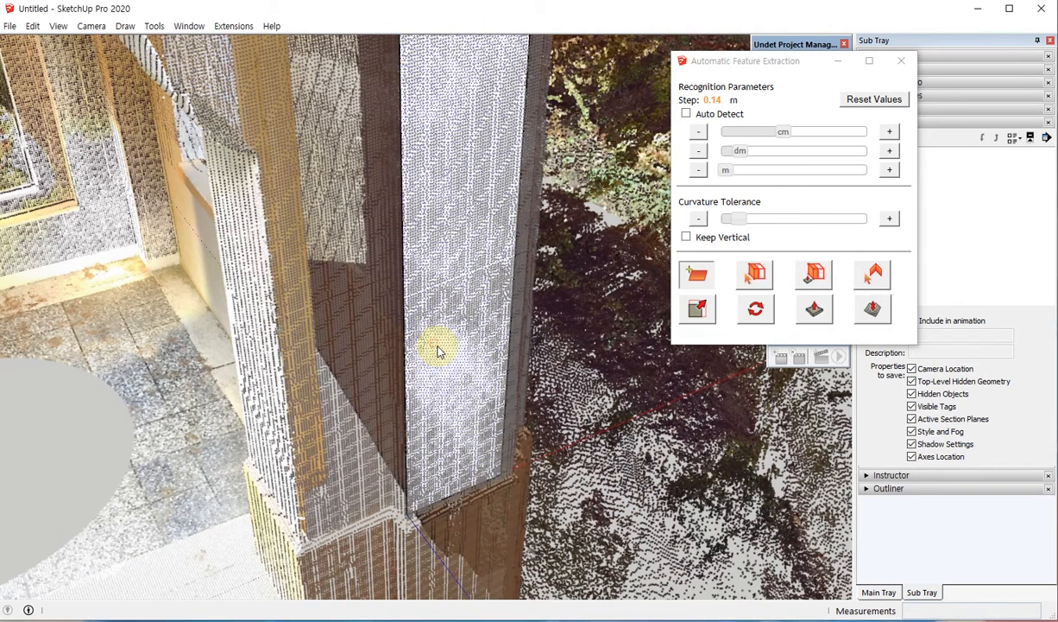
# Extract a second plane from the narrow side face where the same pilaster meets the doorway wall
pyautogui.scroll(-6, 508, 441)
pyautogui.scroll(7, 510, 348)
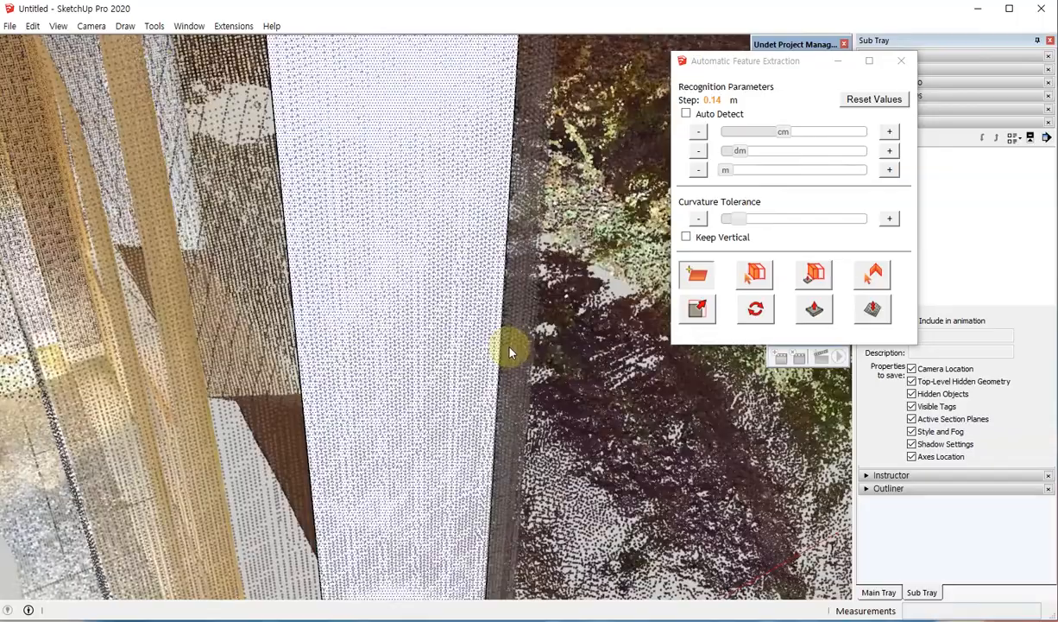
pyautogui.scroll(-3, 509, 353)
pyautogui.moveTo(504, 345); pyautogui.dragTo(430, 558, button='middle')
pyautogui.scroll(6, 442, 516)
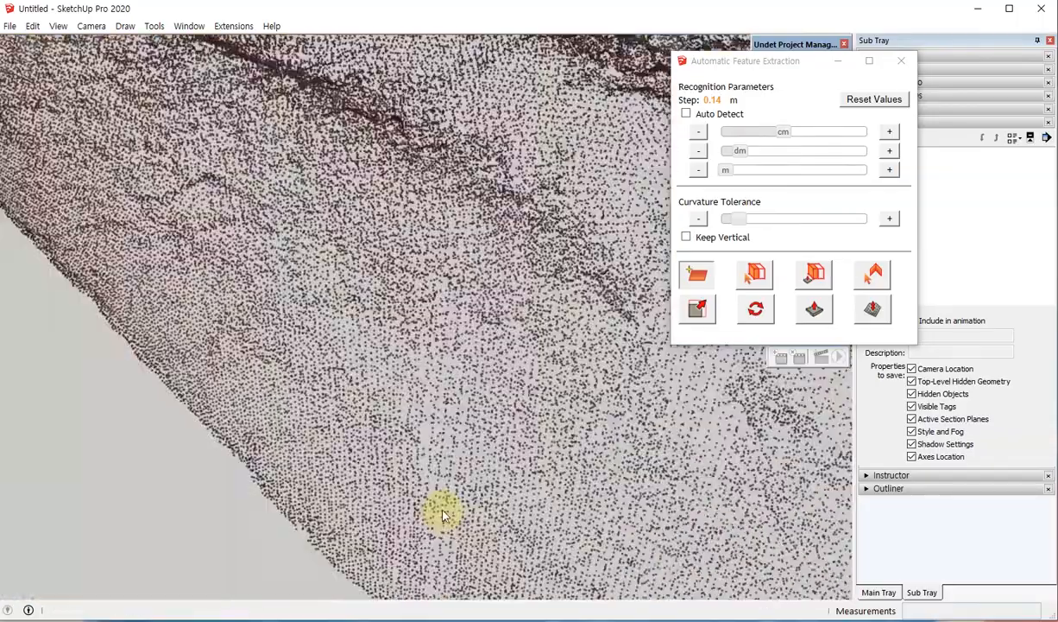
pyautogui.scroll(-6, 441, 509)
pyautogui.scroll(2, 449, 309)
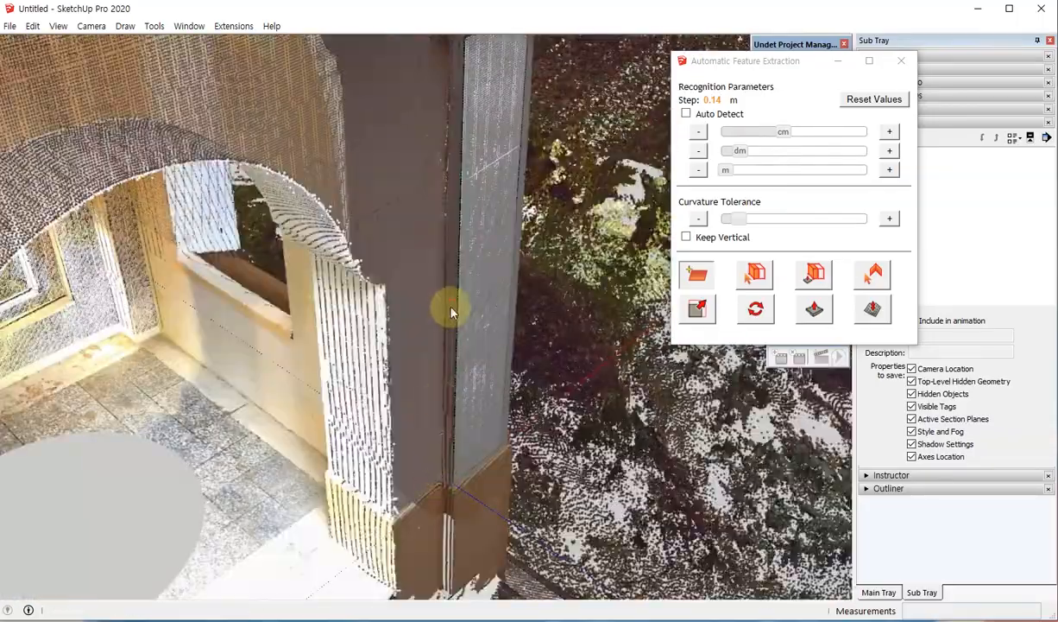
pyautogui.click(449, 308)
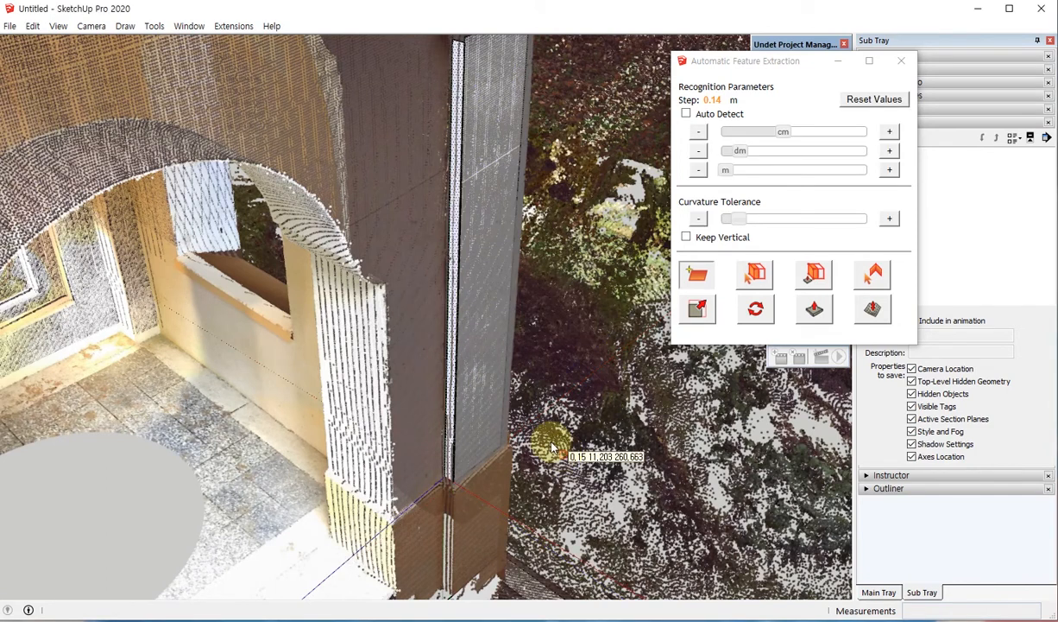
# Hide the point cloud, examine the two extracted pilaster planes on their own, and show the cloud again
pyautogui.moveTo(768, 68); pyautogui.dragTo(806, 300)
pyautogui.click(760, 173)
pyautogui.moveTo(350, 267); pyautogui.dragTo(482, 90, button='middle')
pyautogui.scroll(1, 440, 108)
pyautogui.moveTo(418, 229); pyautogui.dragTo(365, 252, button='middle')
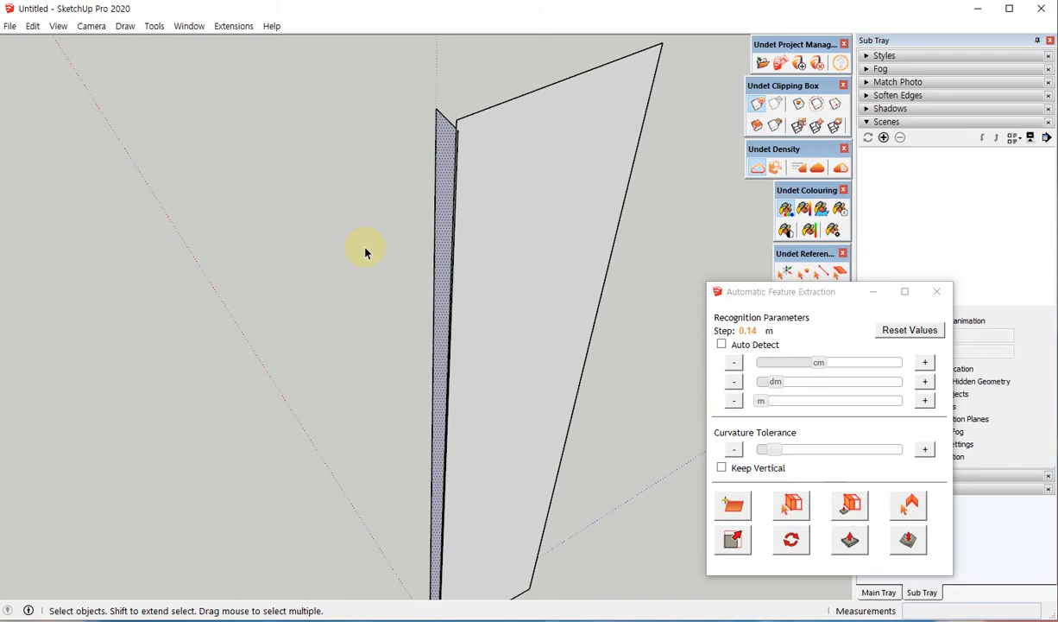
pyautogui.click(757, 167)
# Remove the narrow side plane and keep only the wide front plane on the pilaster
pyautogui.click(473, 177)
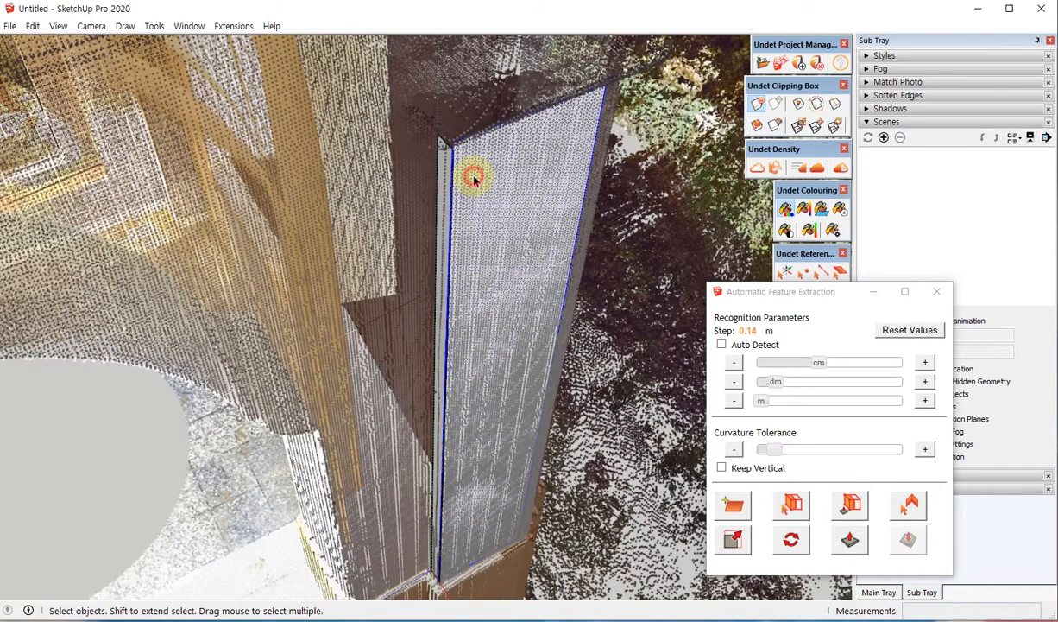
pyautogui.click(440, 169)
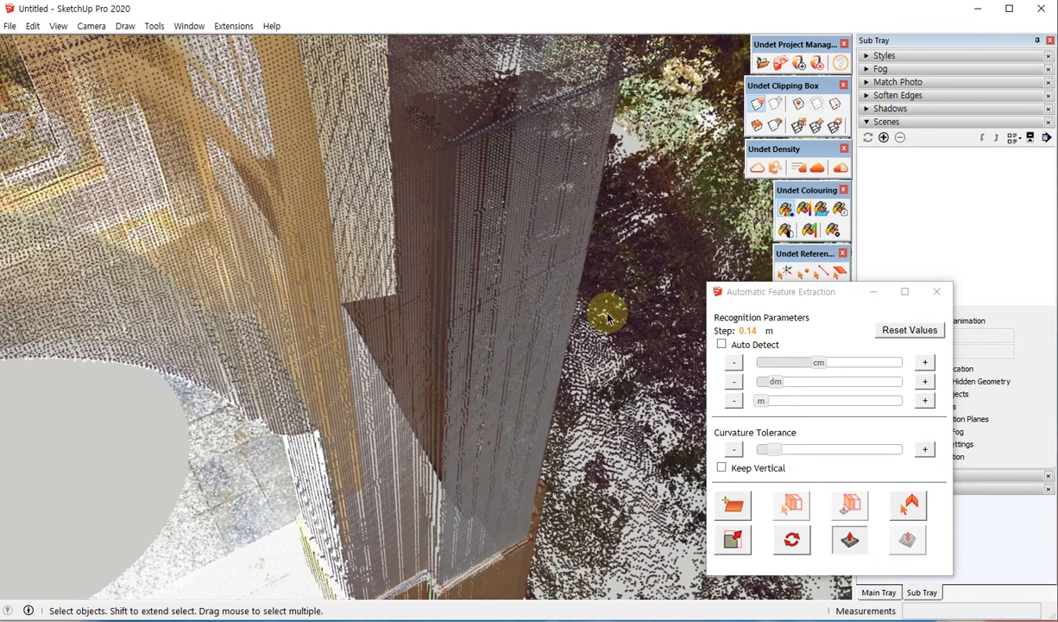
pyautogui.click(554, 293)
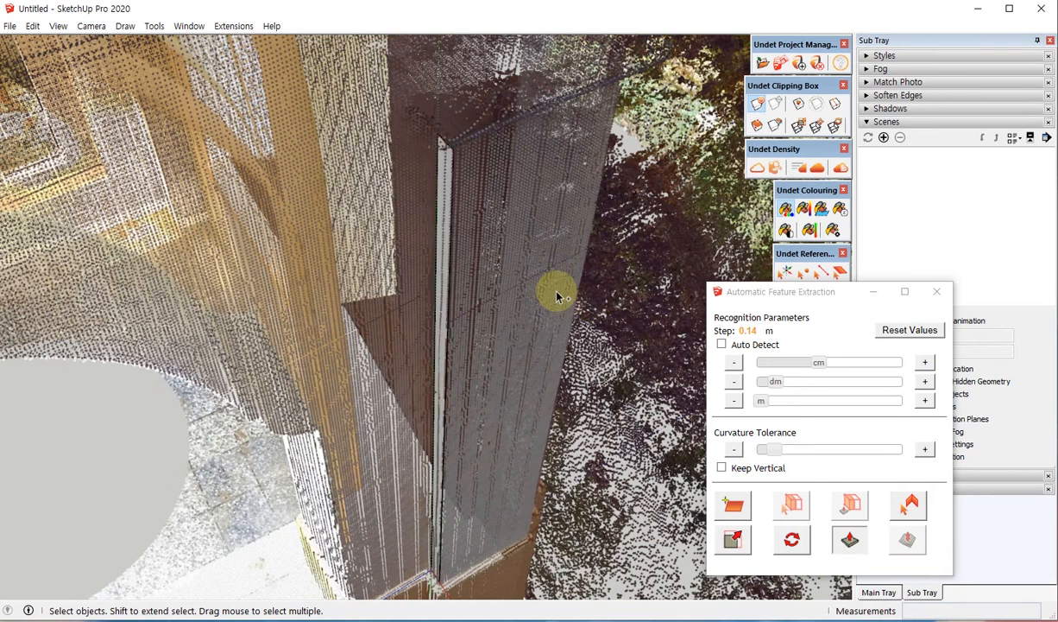
pyautogui.click(440, 163)
pyautogui.moveTo(472, 225); pyautogui.dragTo(469, 173, button='middle')
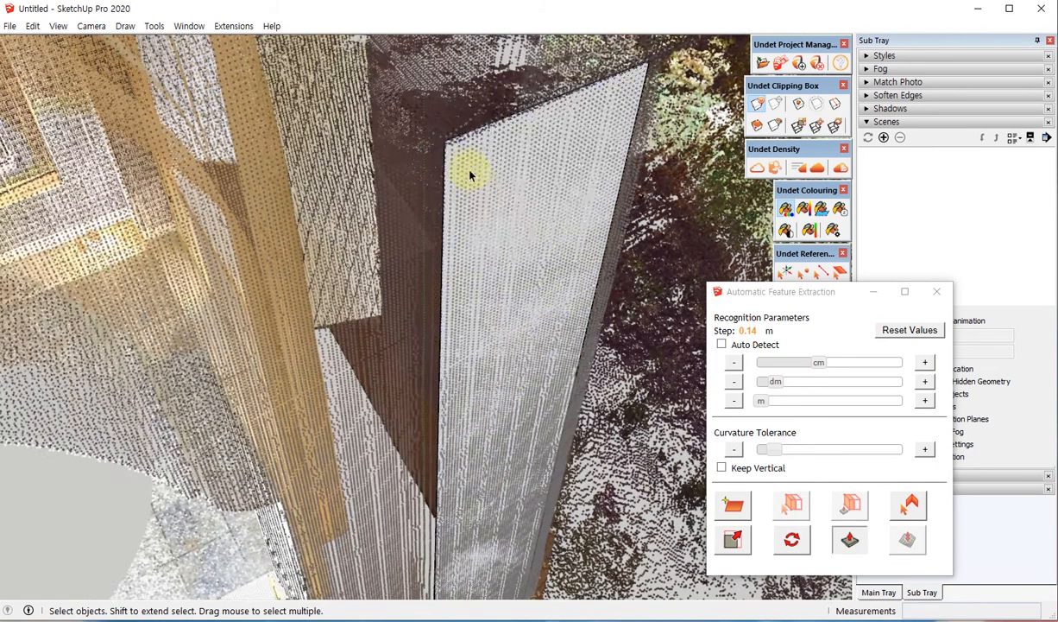
# Push/Pull the wide pilaster plane into a slab about 43 mm thick, and push its front face back about 23 mm
pyautogui.press('p')
pyautogui.click(479, 173)
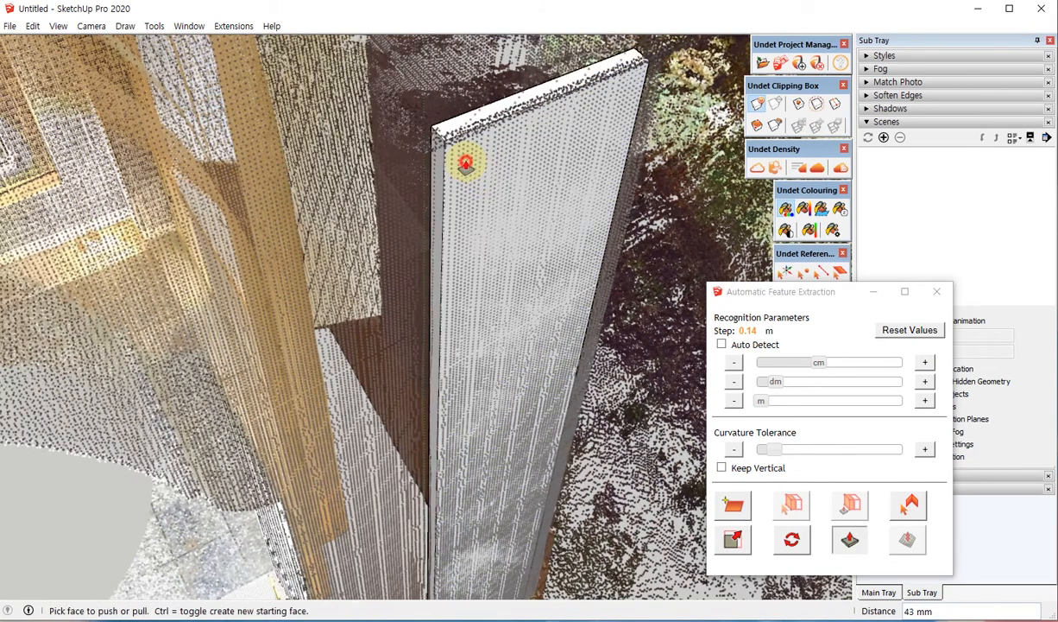
pyautogui.click(498, 213)
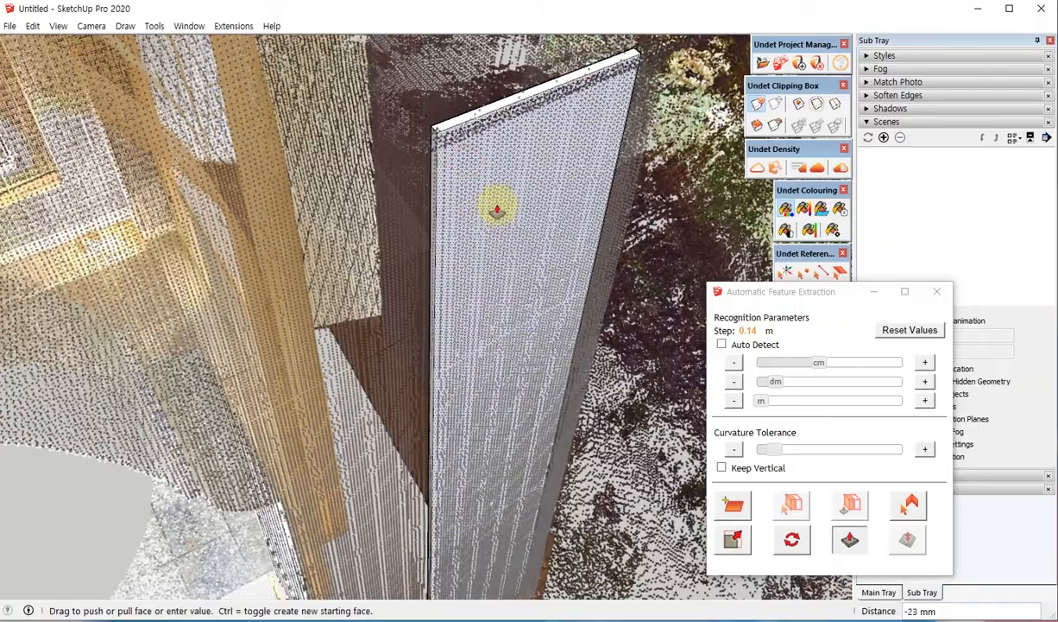
pyautogui.click(498, 211)
pyautogui.press('space')
# Fit the slab's front face to the scanned pilaster surface with Fit Selected Plane, picking a point on that surface
pyautogui.moveTo(418, 236); pyautogui.dragTo(515, 88, button='middle')
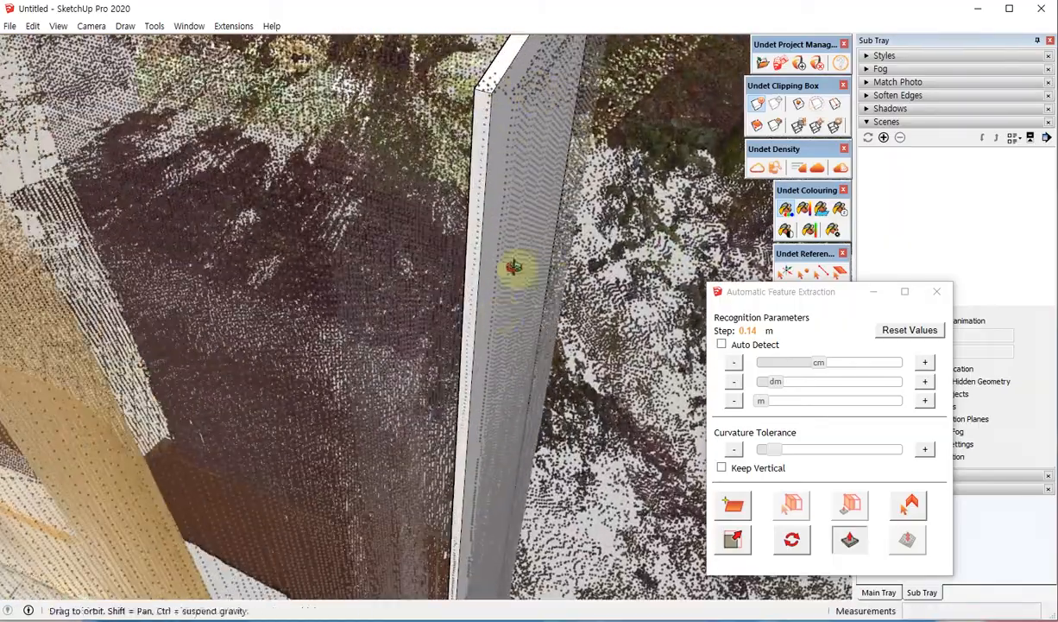
pyautogui.moveTo(514, 268); pyautogui.dragTo(514, 166, button='middle')
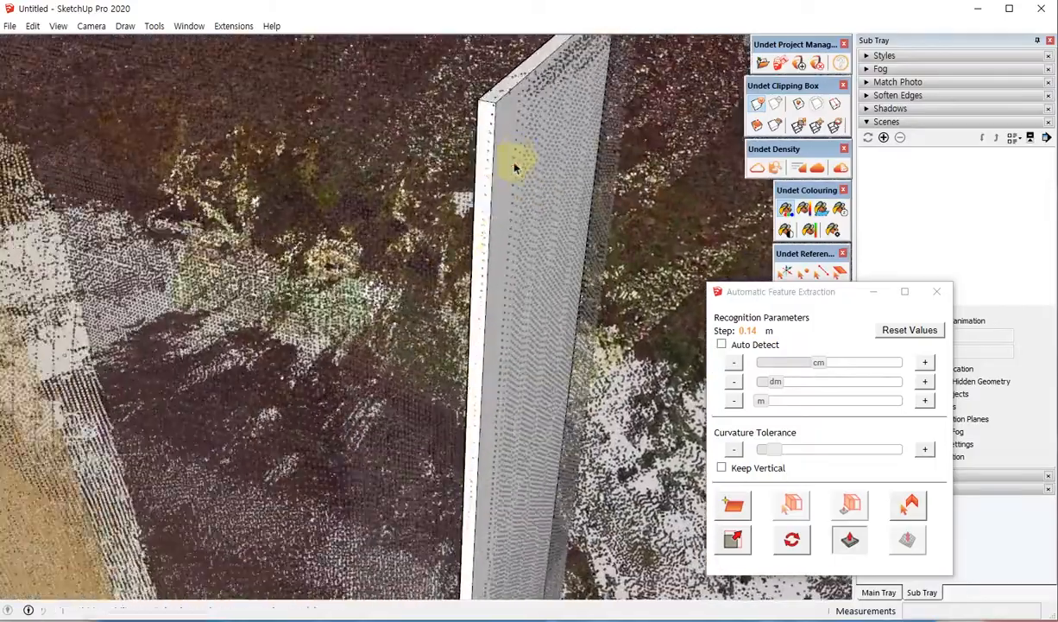
pyautogui.click(516, 156)
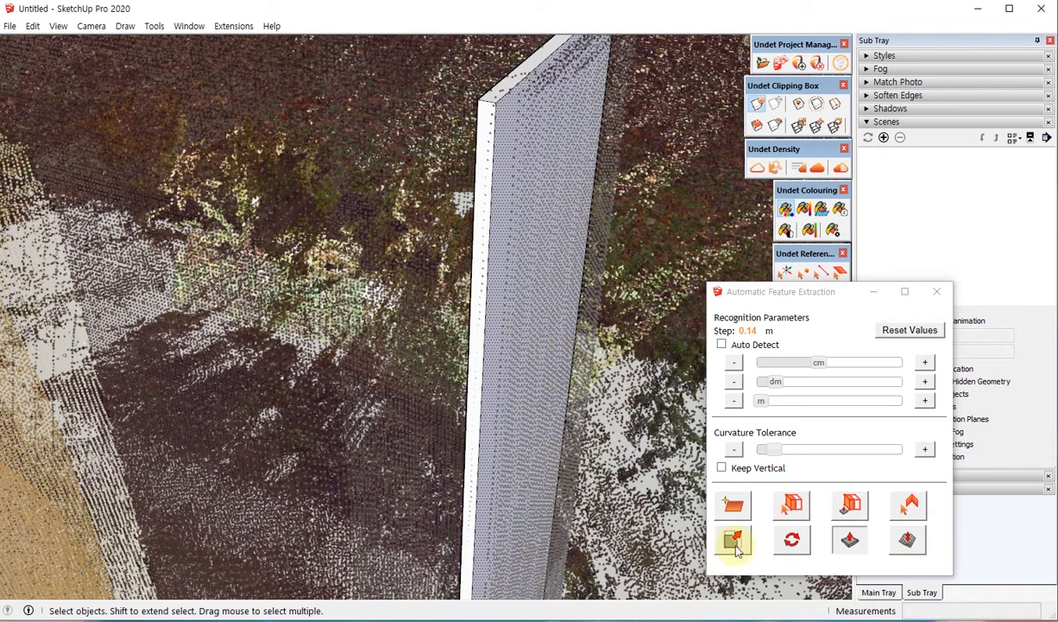
pyautogui.click(793, 507)
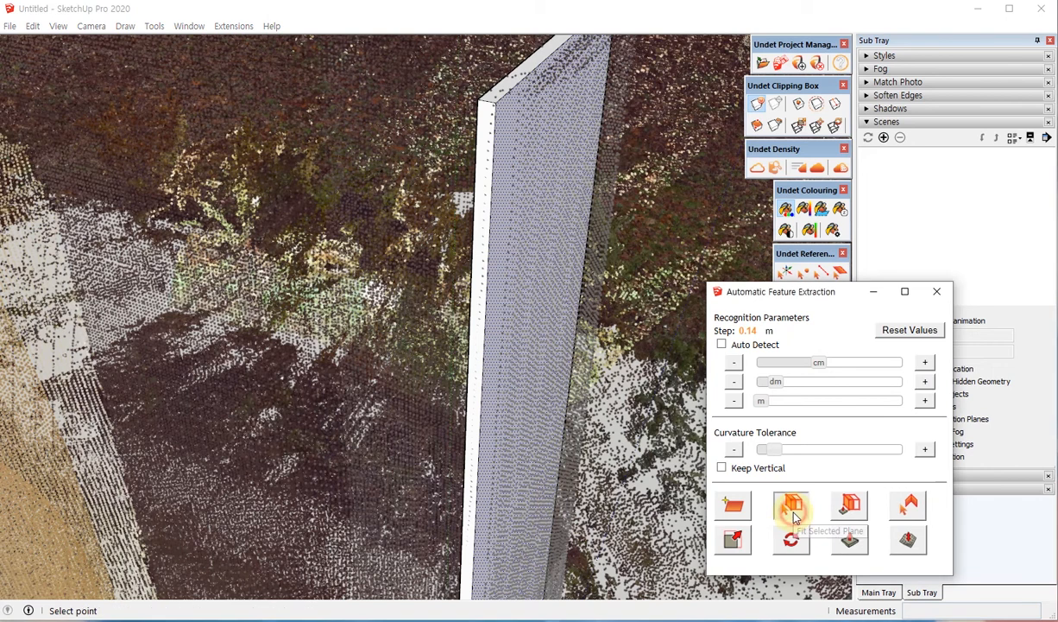
pyautogui.click(533, 148)
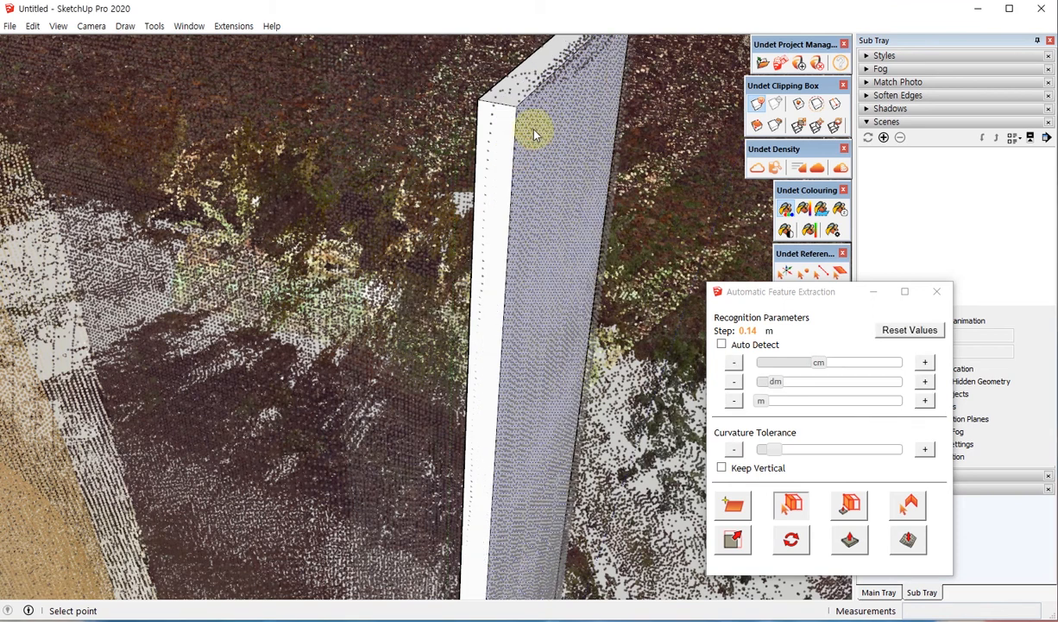
pyautogui.moveTo(539, 94); pyautogui.dragTo(549, 126, button='middle')
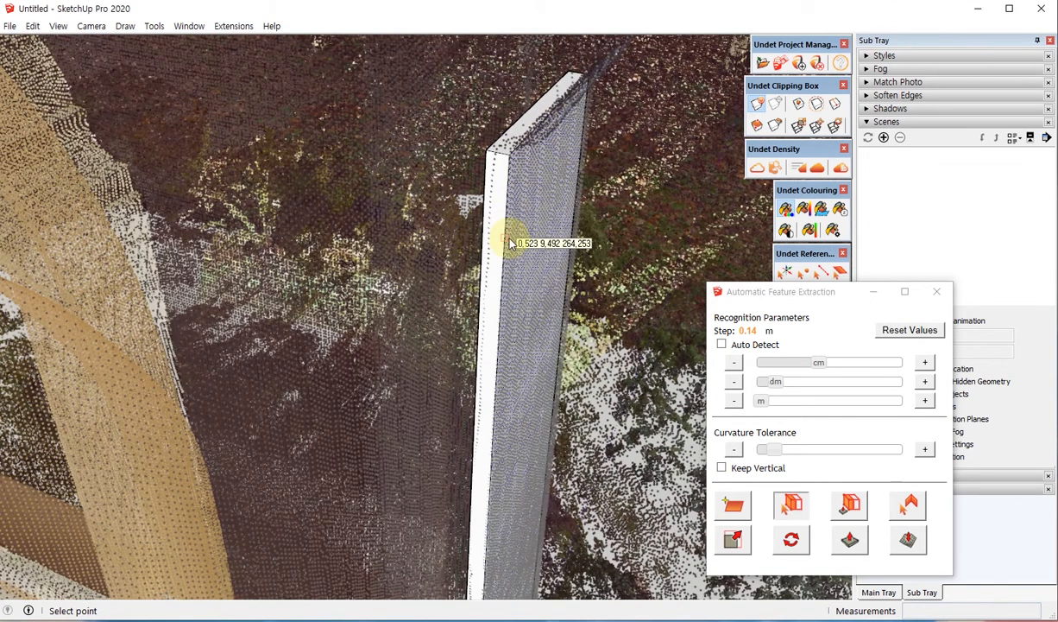
# Examine the fitted slab against the scanned pilaster from several angles, and undo the fit
pyautogui.moveTo(510, 244); pyautogui.dragTo(442, 172, button='middle')
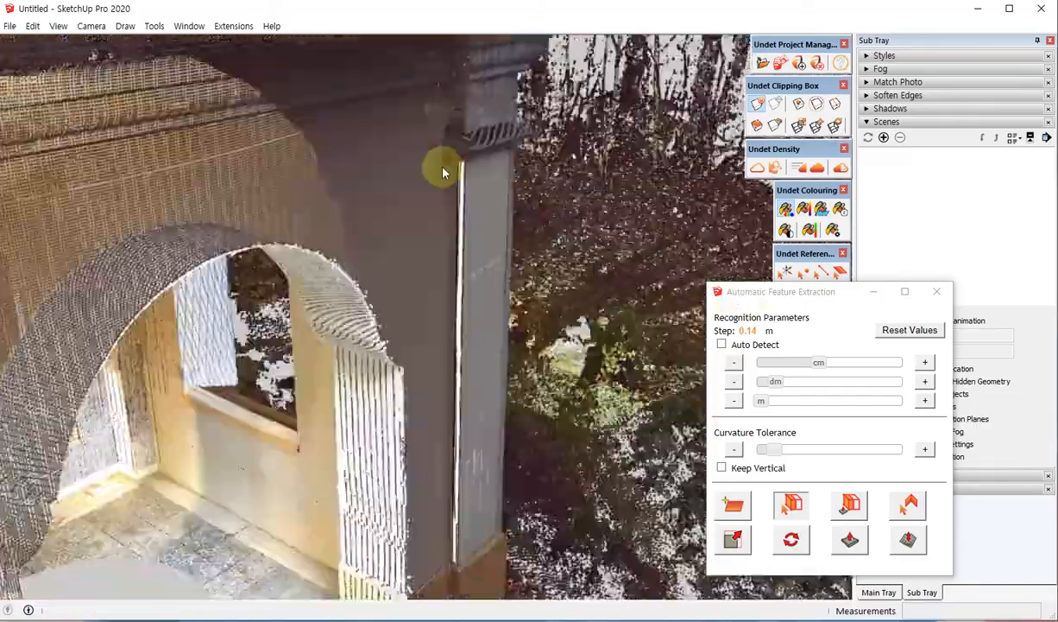
pyautogui.scroll(-5, 442, 173)
pyautogui.scroll(5, 475, 310)
pyautogui.scroll(3, 434, 328)
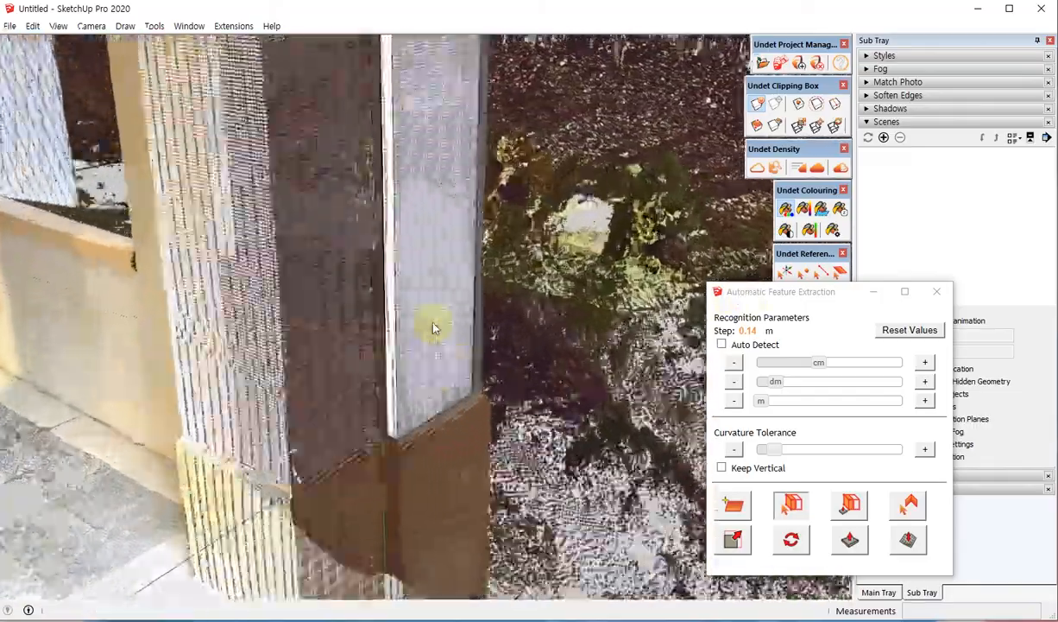
pyautogui.moveTo(398, 331)
pyautogui.mouseDown(button='middle')
pyautogui.moveTo(231, 291)
pyautogui.moveTo(413, 480)
pyautogui.moveTo(412, 342)
pyautogui.mouseUp(button='middle')
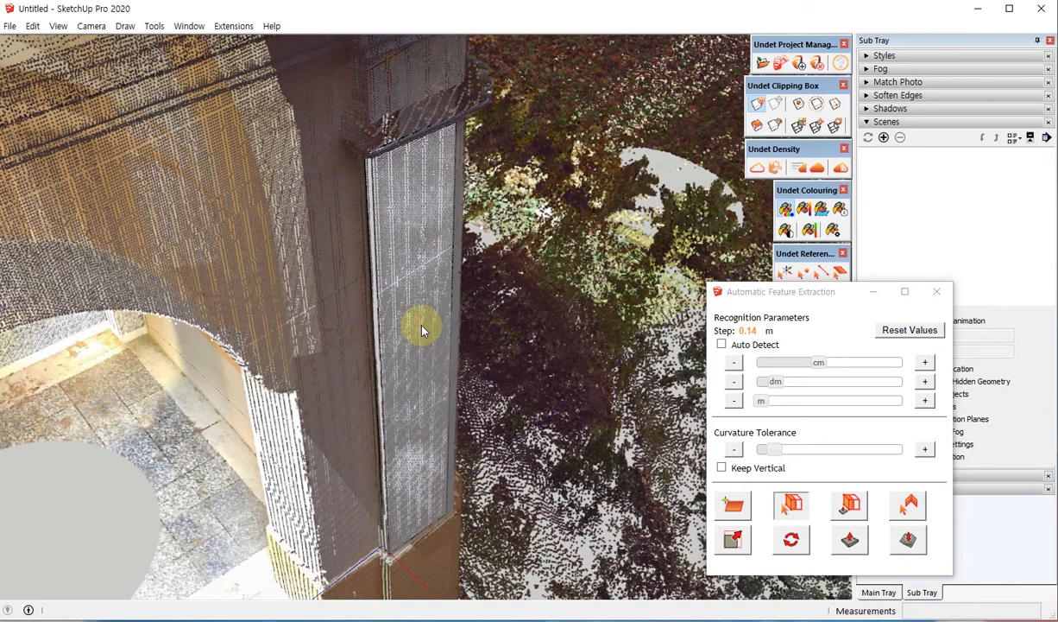
pyautogui.moveTo(421, 327); pyautogui.dragTo(406, 170, button='middle')
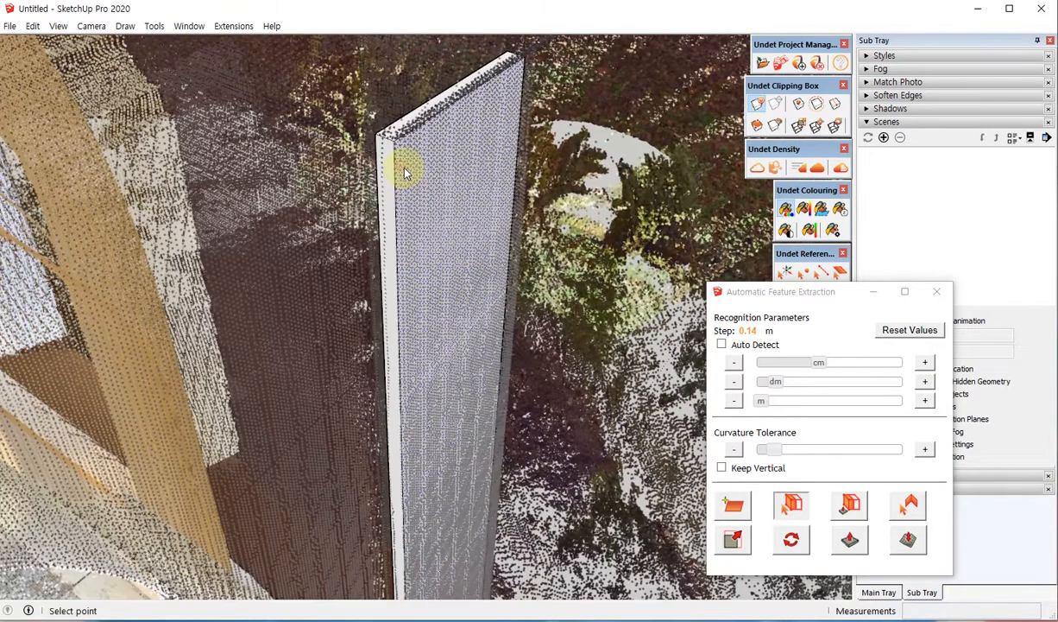
pyautogui.click(417, 193)
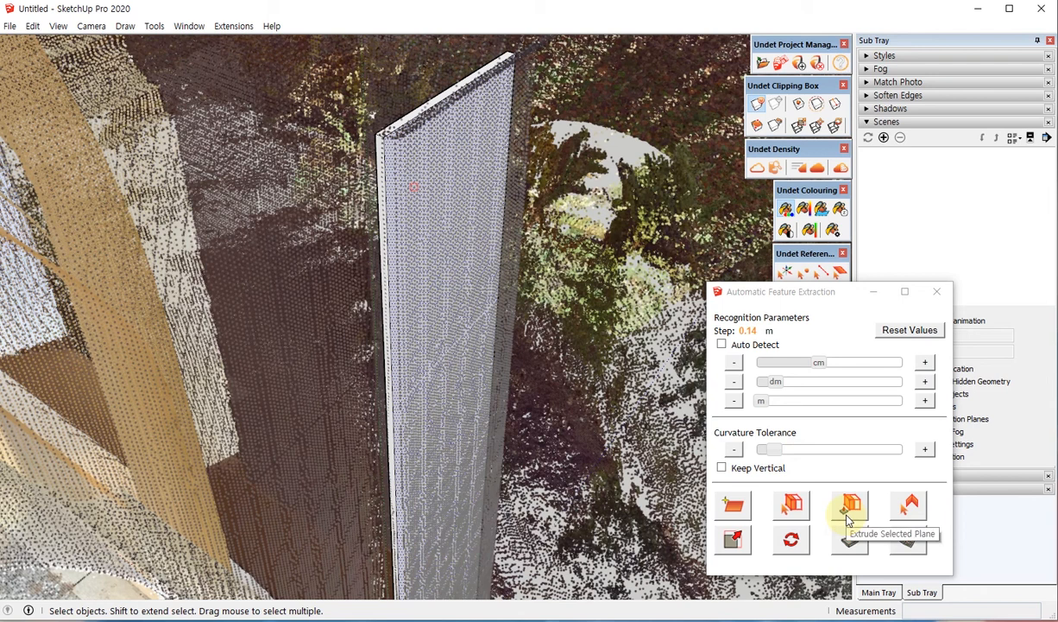
# Extrude the slab's front face out to a picked point on the scanned pilaster surface with Extrude Selected Plane
pyautogui.click(443, 212)
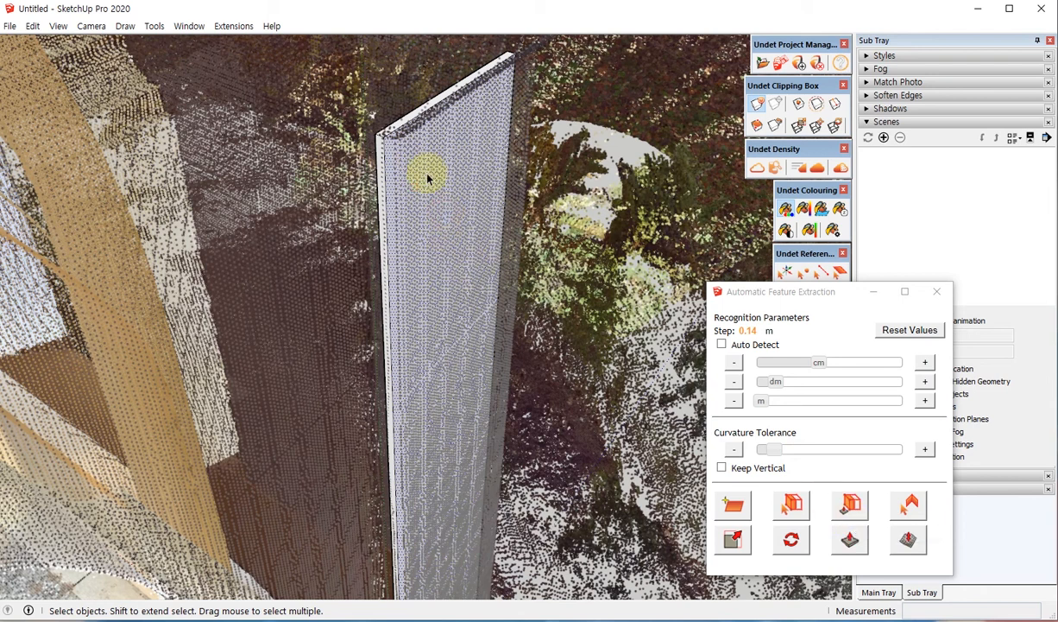
pyautogui.click(848, 509)
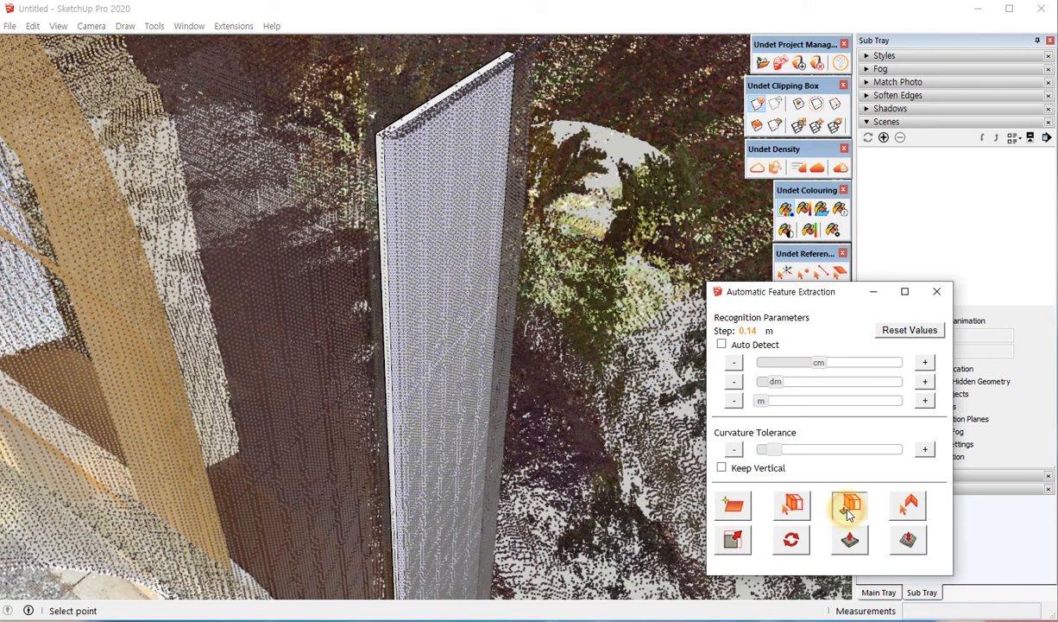
pyautogui.click(451, 240)
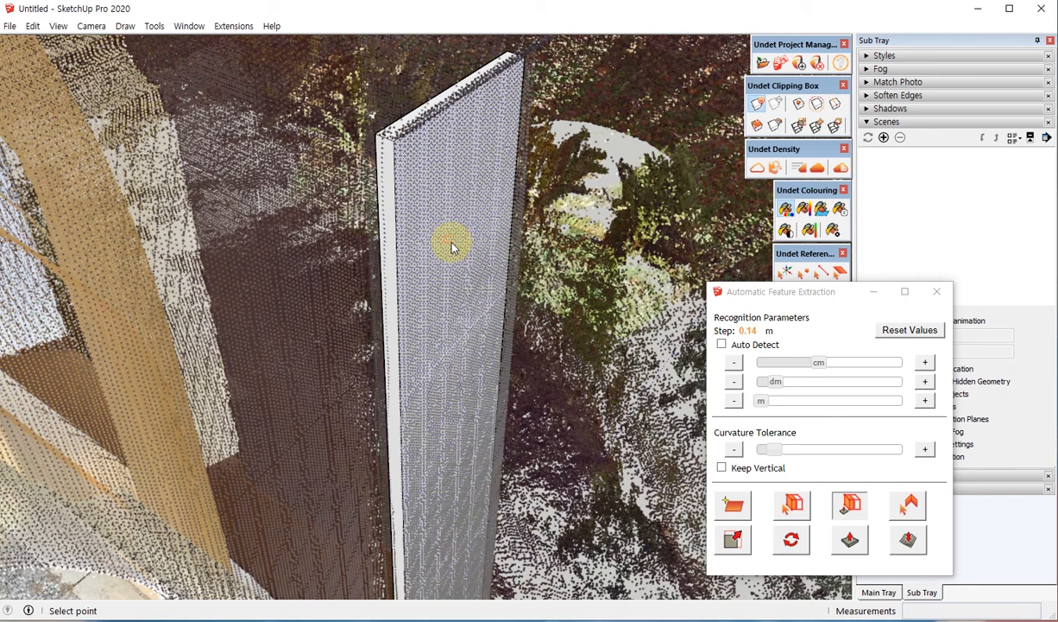
pyautogui.moveTo(427, 366); pyautogui.dragTo(417, 318, button='middle')
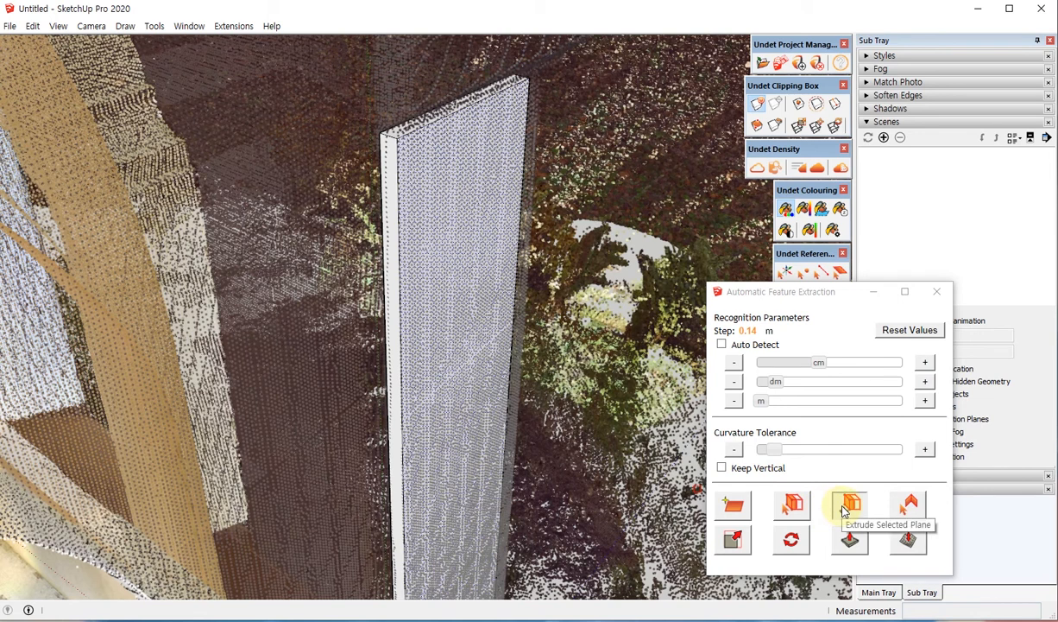
pyautogui.click(846, 508)
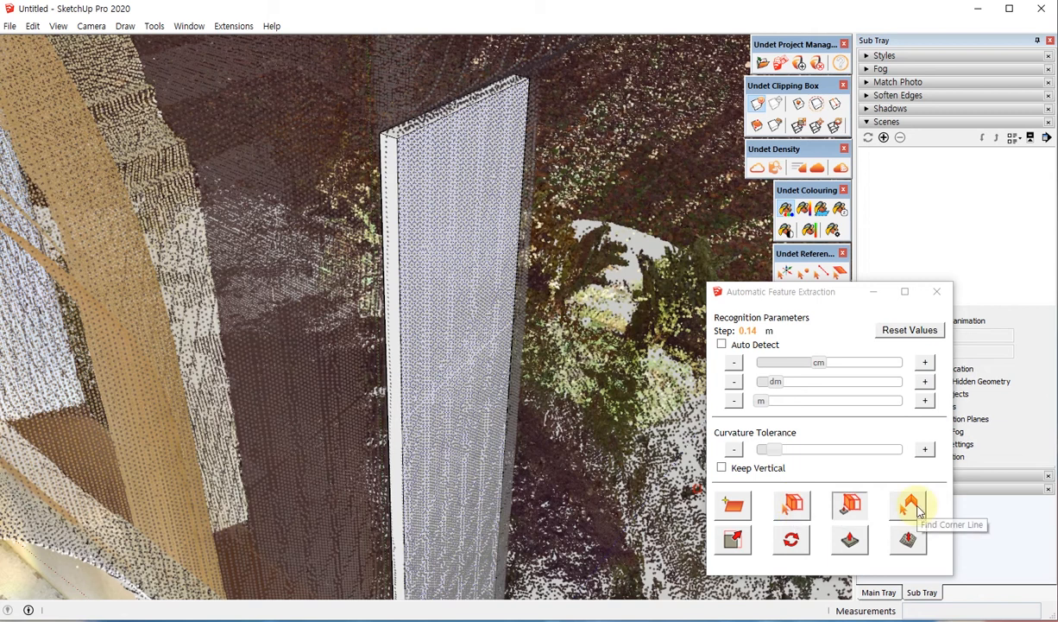
pyautogui.moveTo(404, 347); pyautogui.dragTo(437, 238, button='middle')
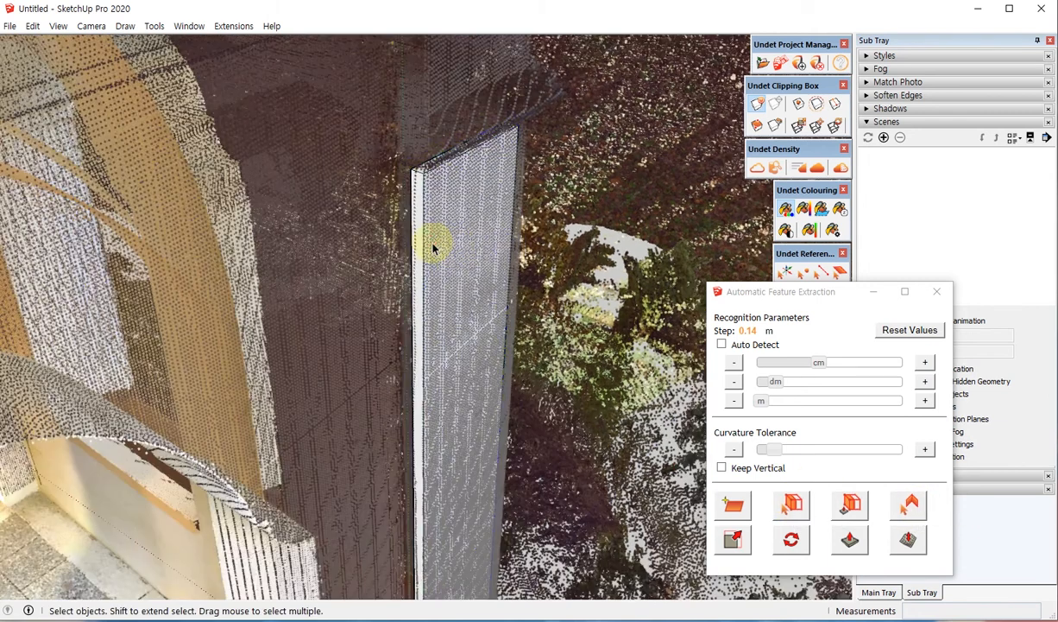
pyautogui.click(433, 246)
# Clip the point cloud to a rectangle drawn around the chapel roof in plan, leaving out the surrounding trees
pyautogui.scroll(-8, 432, 207)
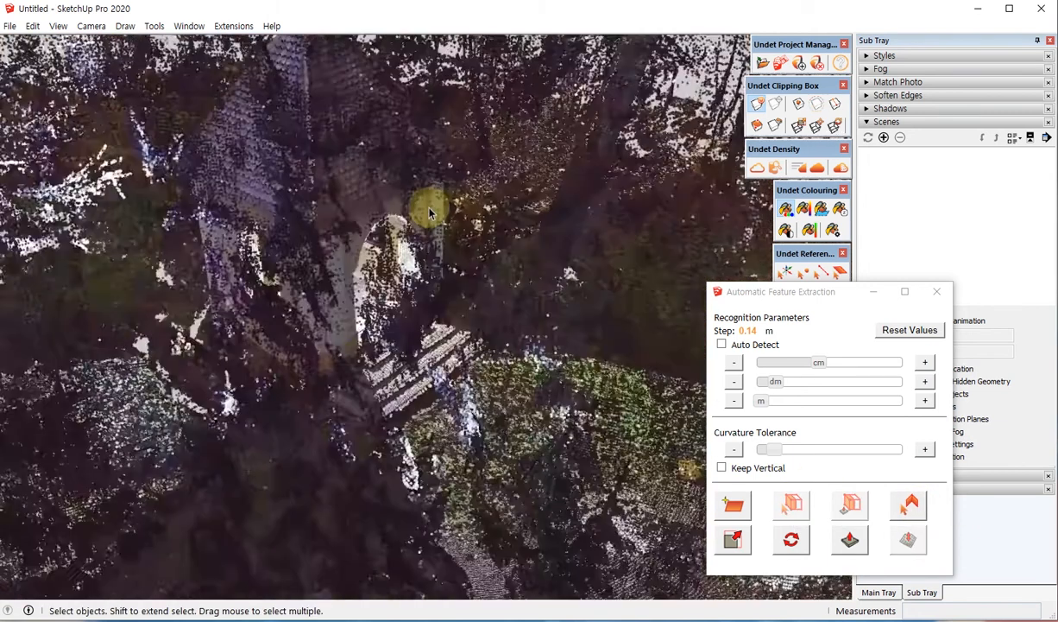
pyautogui.moveTo(431, 211); pyautogui.dragTo(311, 319, button='middle')
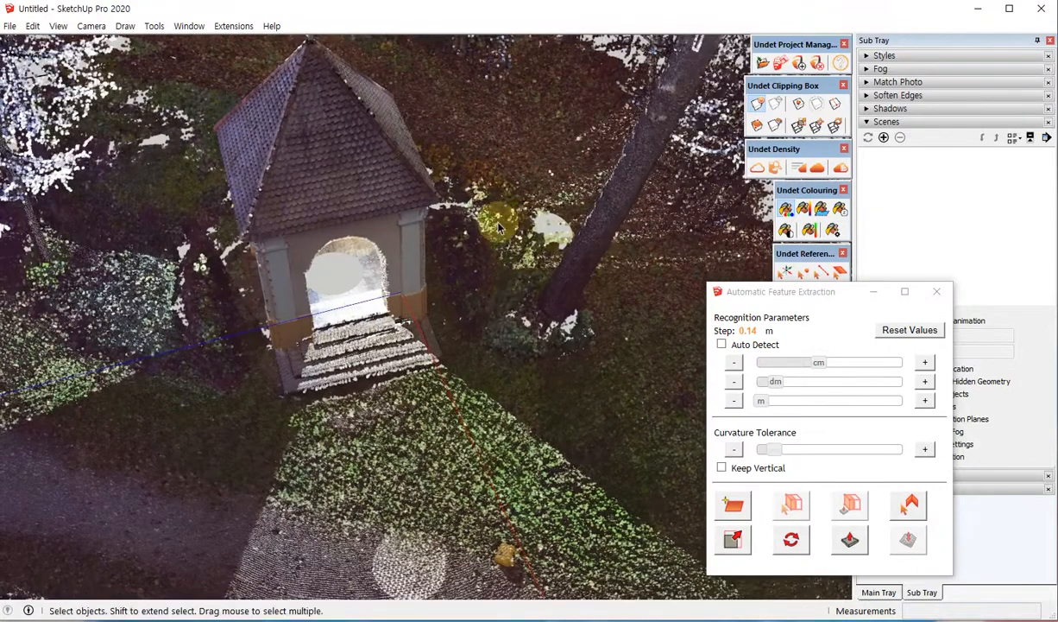
pyautogui.moveTo(475, 250); pyautogui.dragTo(522, 297, button='middle')
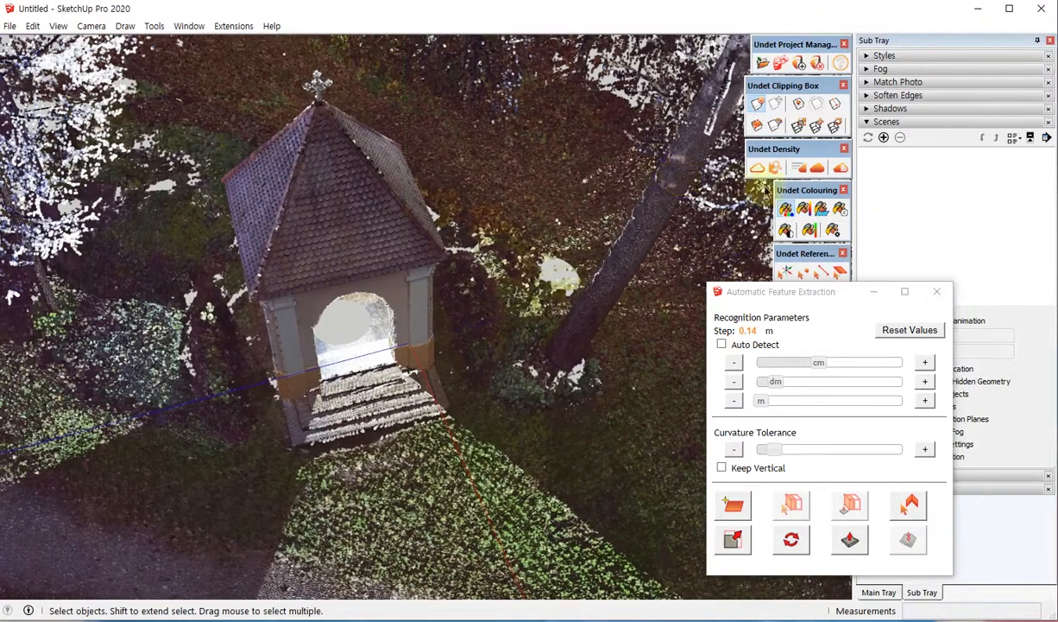
pyautogui.moveTo(520, 220); pyautogui.dragTo(406, 390, button='middle')
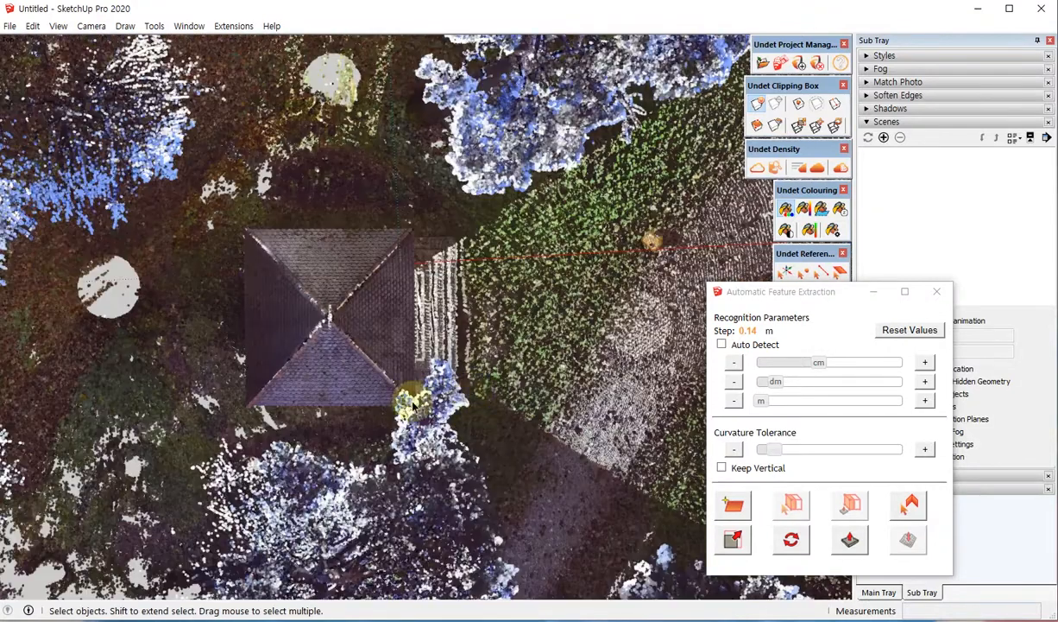
pyautogui.click(755, 126)
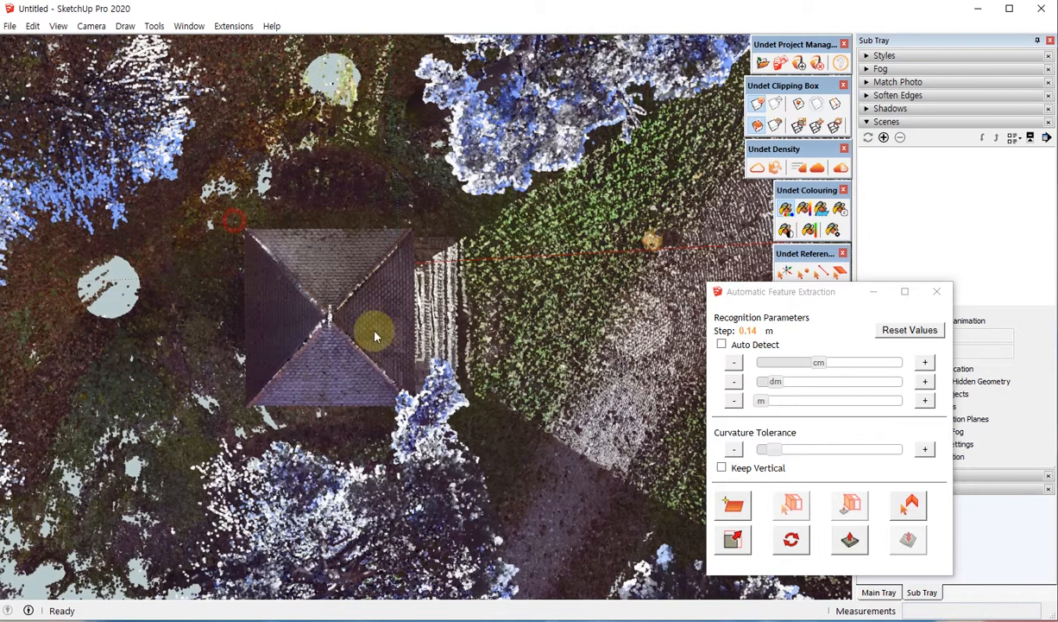
pyautogui.click(445, 418)
pyautogui.moveTo(507, 382); pyautogui.dragTo(442, 267, button='middle')
pyautogui.scroll(5, 414, 371)
pyautogui.scroll(3, 311, 299)
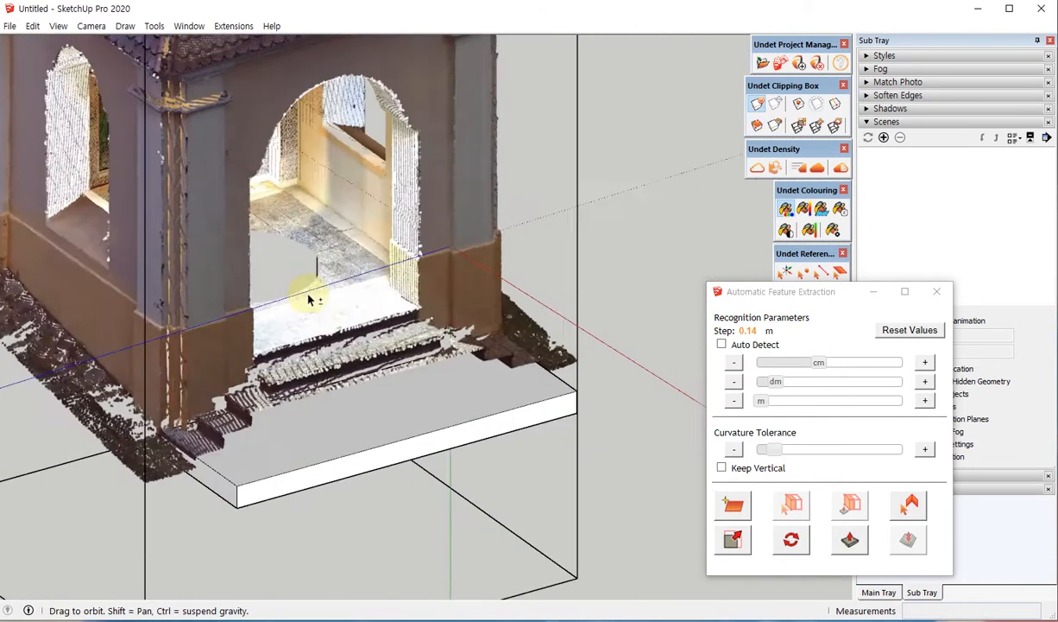
pyautogui.moveTo(311, 299); pyautogui.dragTo(215, 95, button='middle')
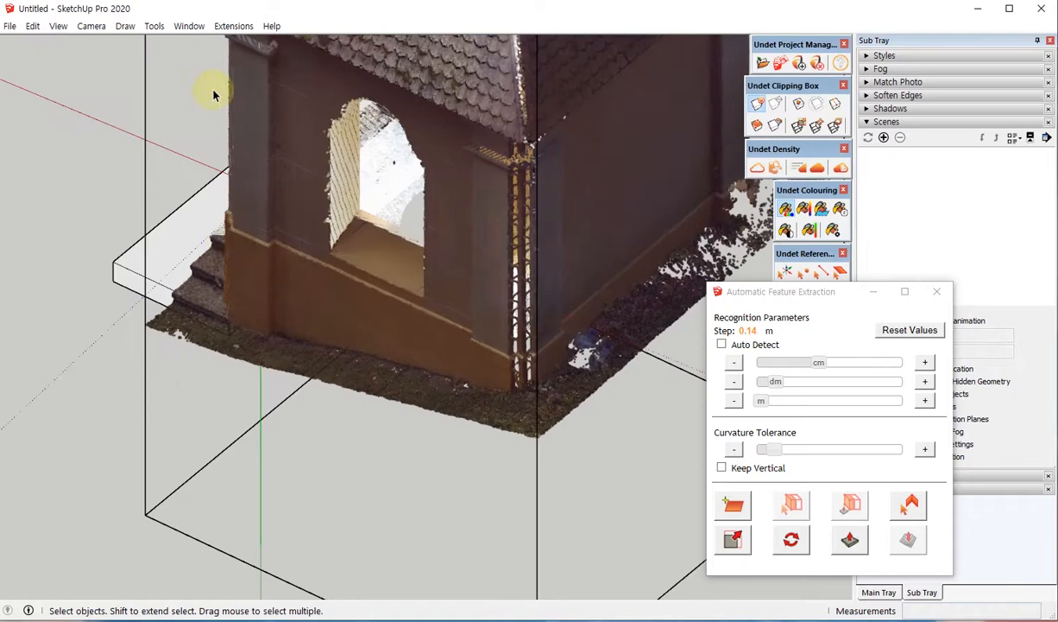
# Try to extract the vertical corner line where the brown plinth steps back below the side window with Find Corner Line
pyautogui.scroll(4, 296, 209)
pyautogui.scroll(-2, 325, 299)
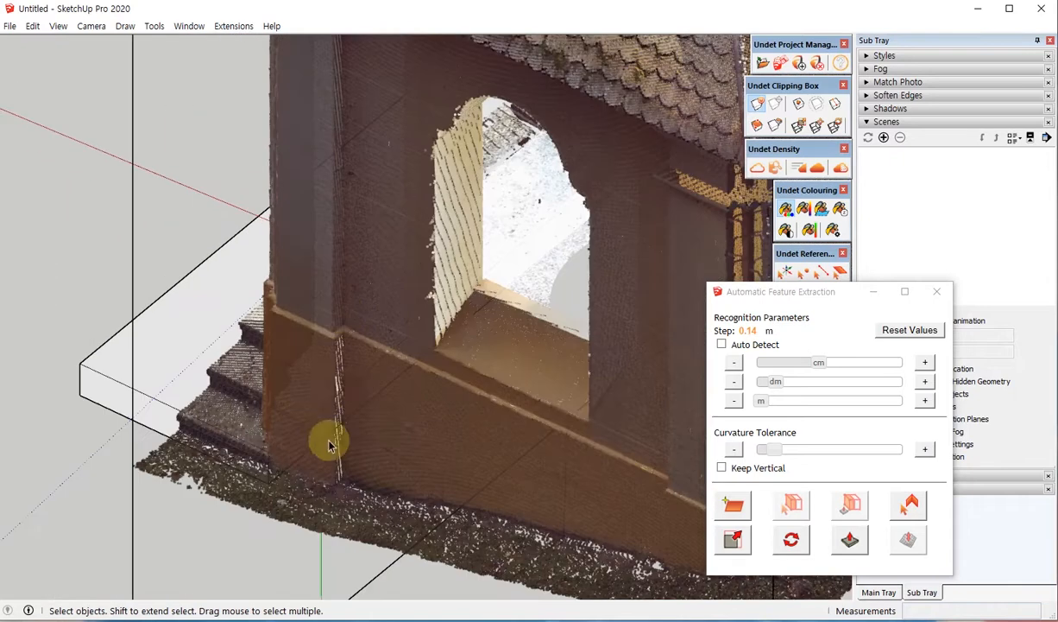
pyautogui.scroll(3, 346, 480)
pyautogui.moveTo(345, 480); pyautogui.dragTo(361, 416, button='middle')
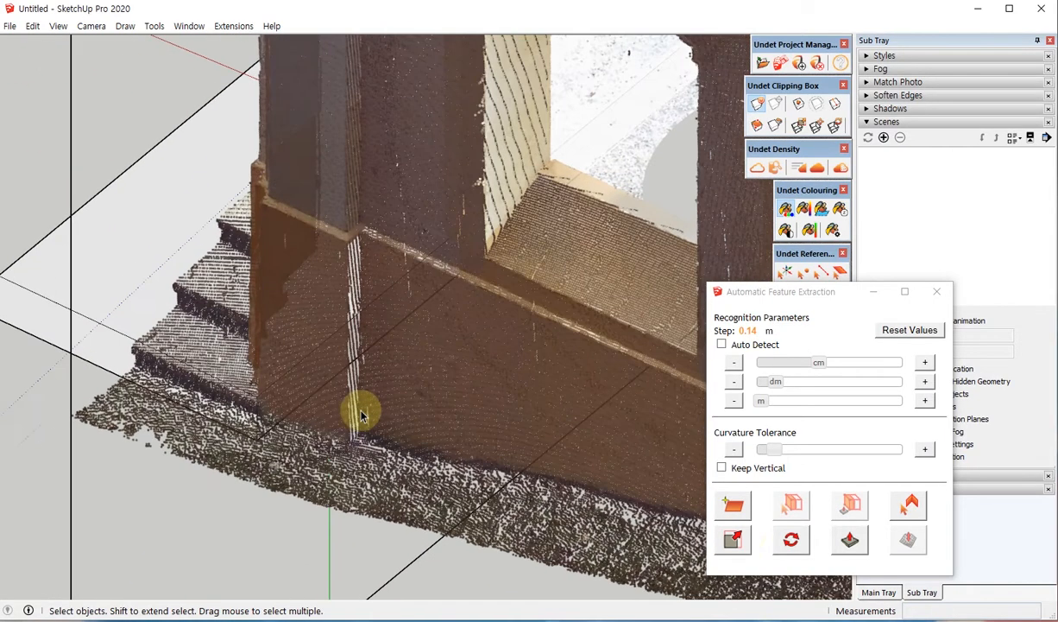
pyautogui.click(910, 503)
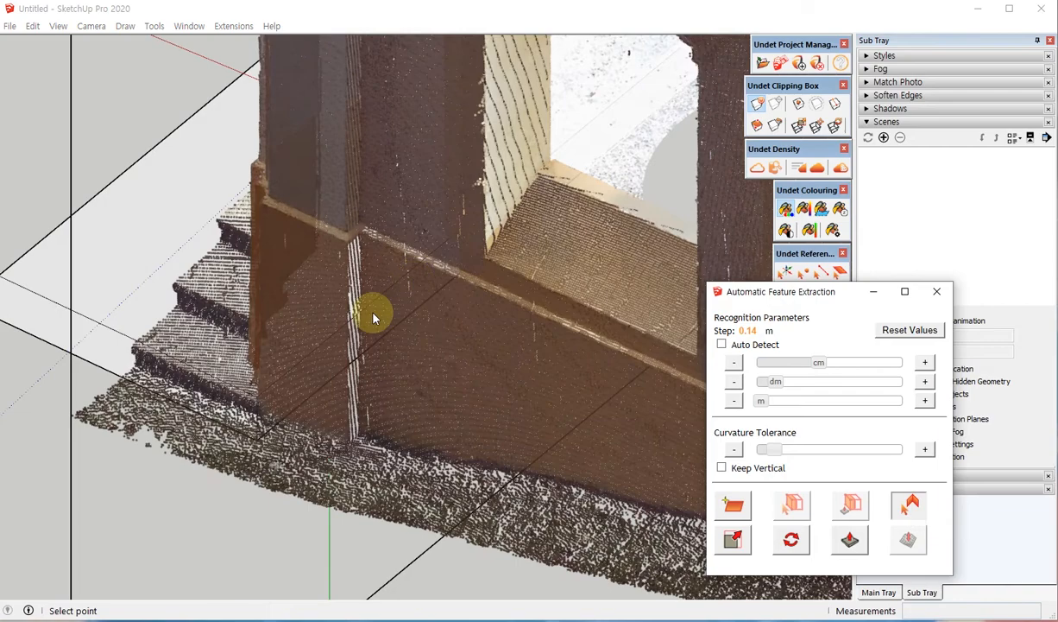
pyautogui.scroll(2, 334, 263)
pyautogui.click(311, 294)
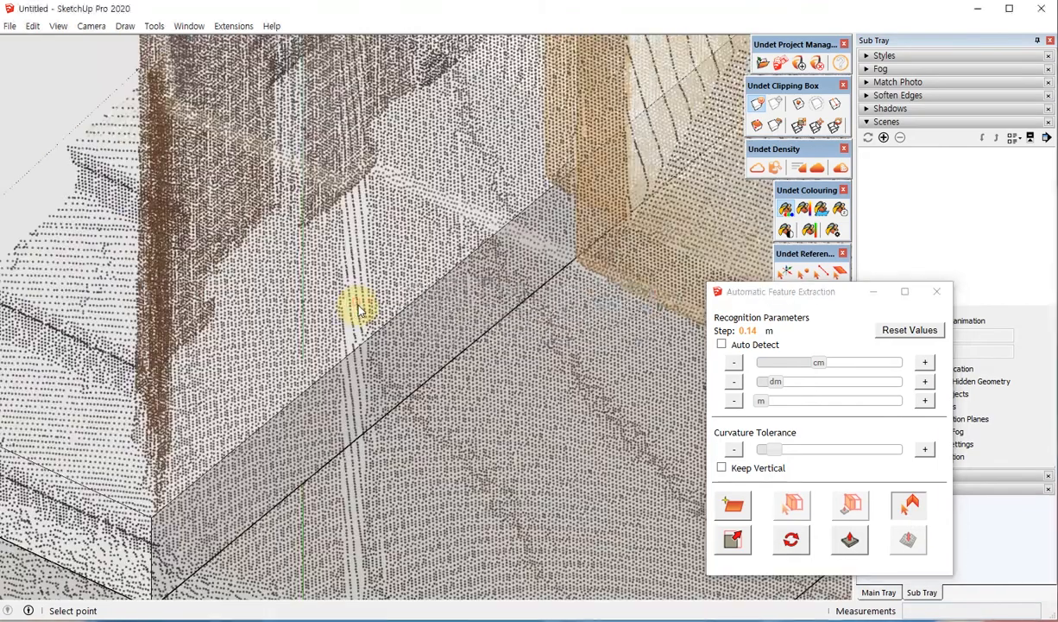
pyautogui.moveTo(342, 283); pyautogui.dragTo(339, 541, button='middle')
pyautogui.press('space')
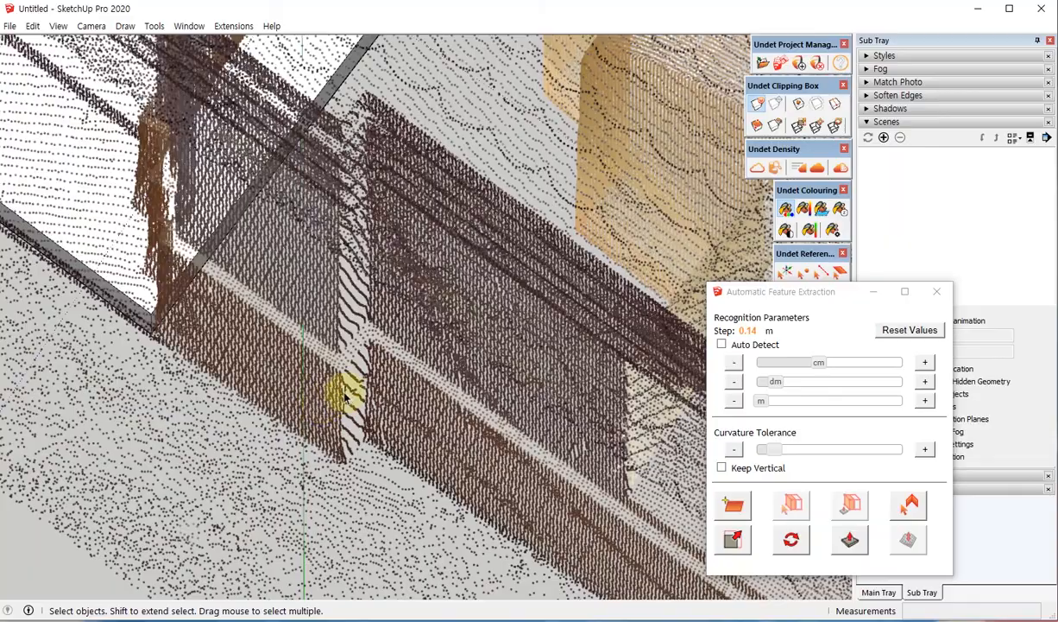
# Turn on Auto Detect for the feature recognition step, examine the wall beside the arched window, and turn Auto Detect back off
pyautogui.moveTo(345, 397)
pyautogui.mouseDown(button='middle')
pyautogui.moveTo(382, 319)
pyautogui.moveTo(551, 125)
pyautogui.moveTo(520, 31)
pyautogui.moveTo(363, 7)
pyautogui.moveTo(70, 13)
pyautogui.moveTo(221, 34)
pyautogui.moveTo(295, 112)
pyautogui.moveTo(309, 208)
pyautogui.moveTo(390, 471)
pyautogui.mouseUp(button='middle')
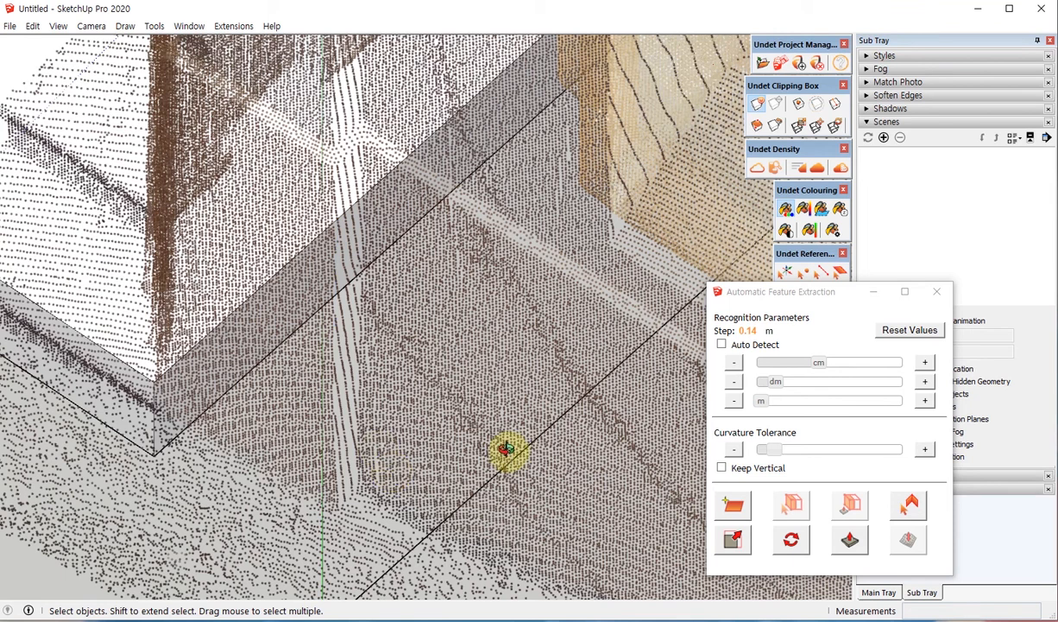
pyautogui.scroll(-3, 520, 300)
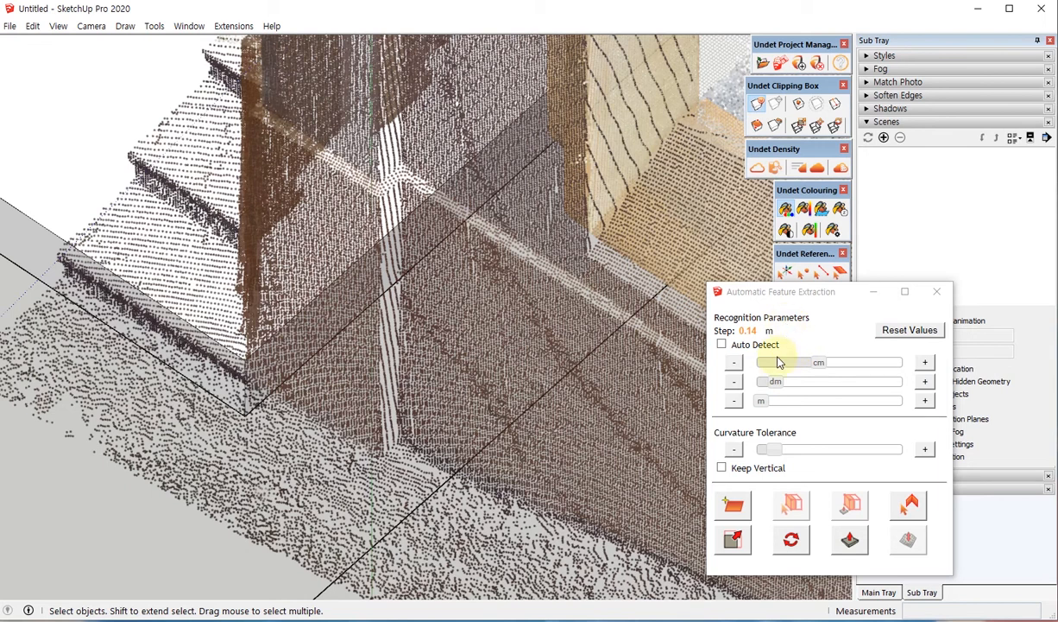
pyautogui.click(722, 345)
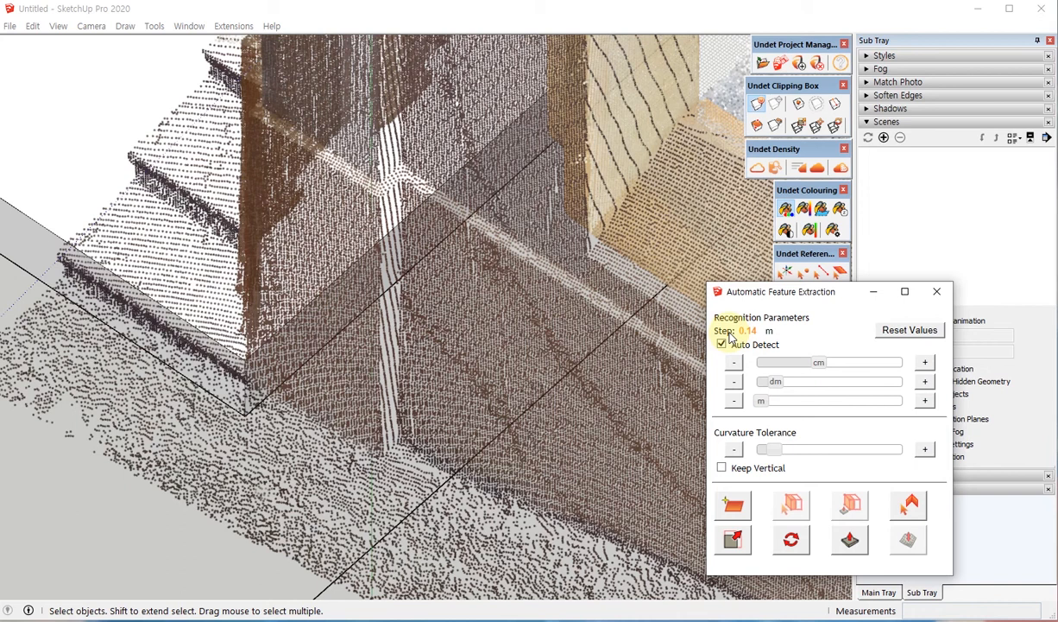
pyautogui.moveTo(366, 406); pyautogui.dragTo(381, 298, button='middle')
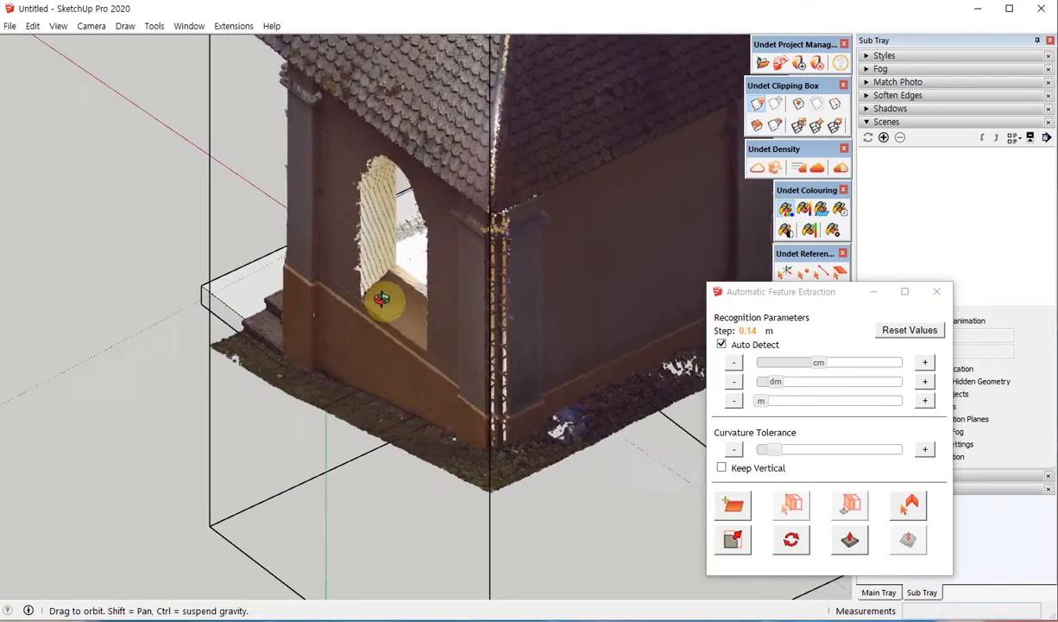
pyautogui.scroll(4, 318, 130)
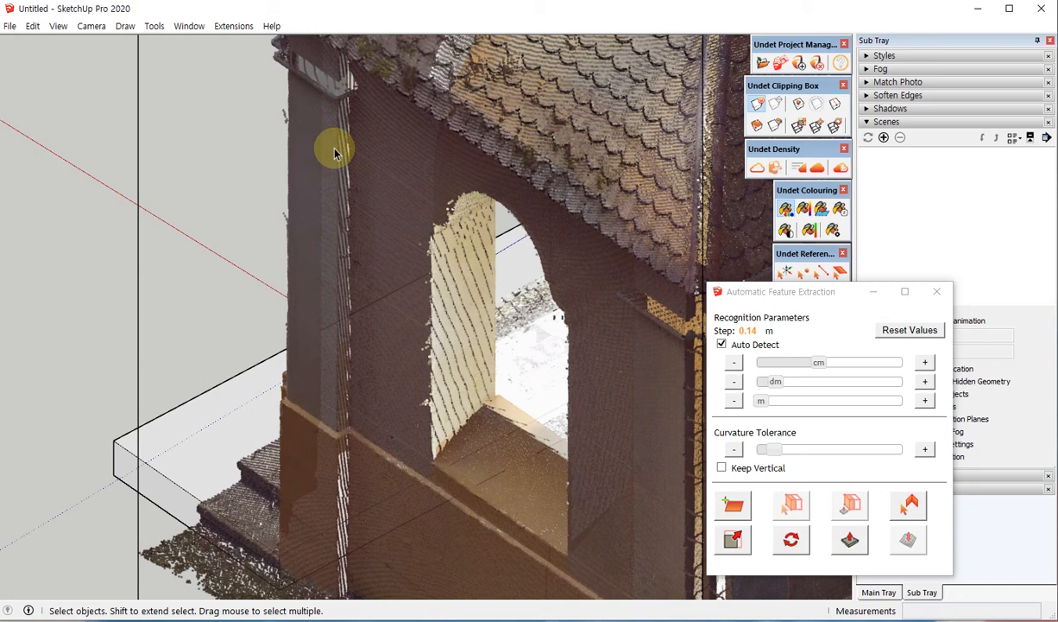
pyautogui.click(722, 344)
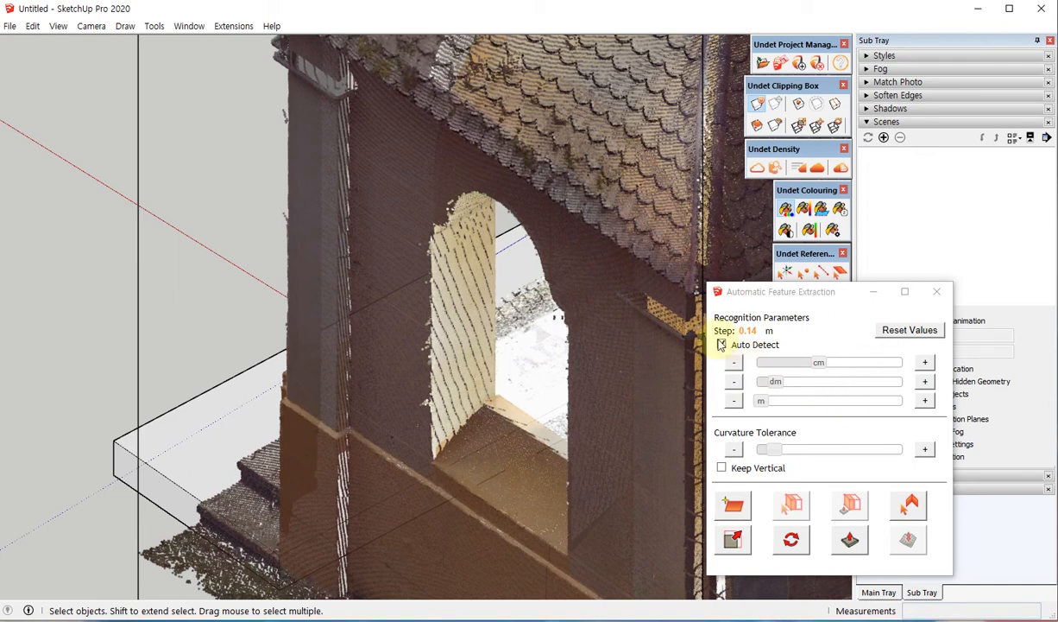
# Raise the feature recognition step to 0.16 m and return it to 0.14 m
pyautogui.click(924, 364)
pyautogui.click(924, 363)
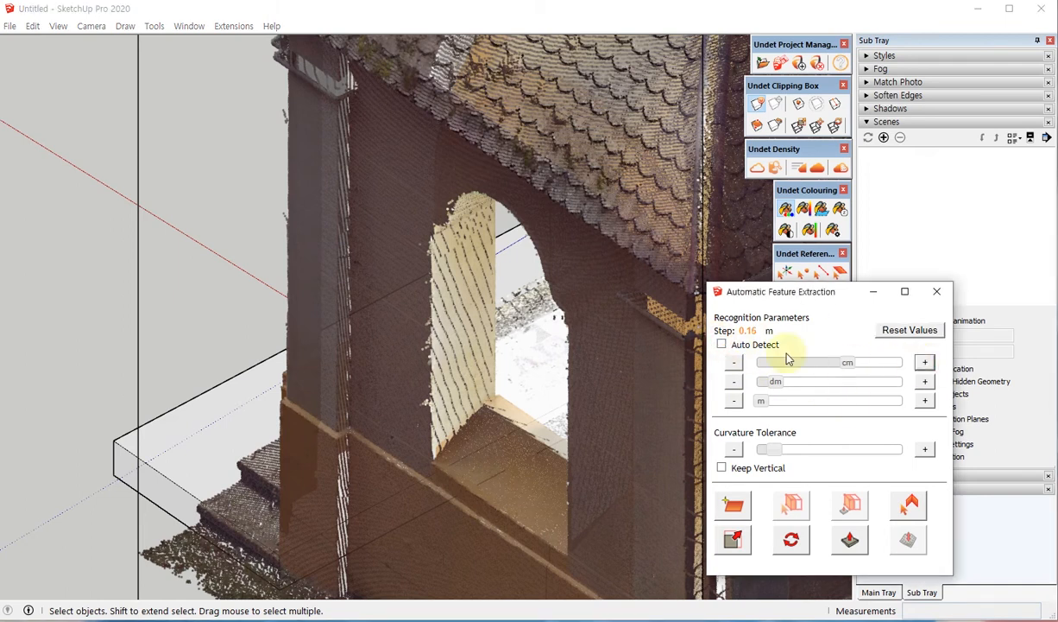
pyautogui.click(735, 363)
pyautogui.click(735, 363)
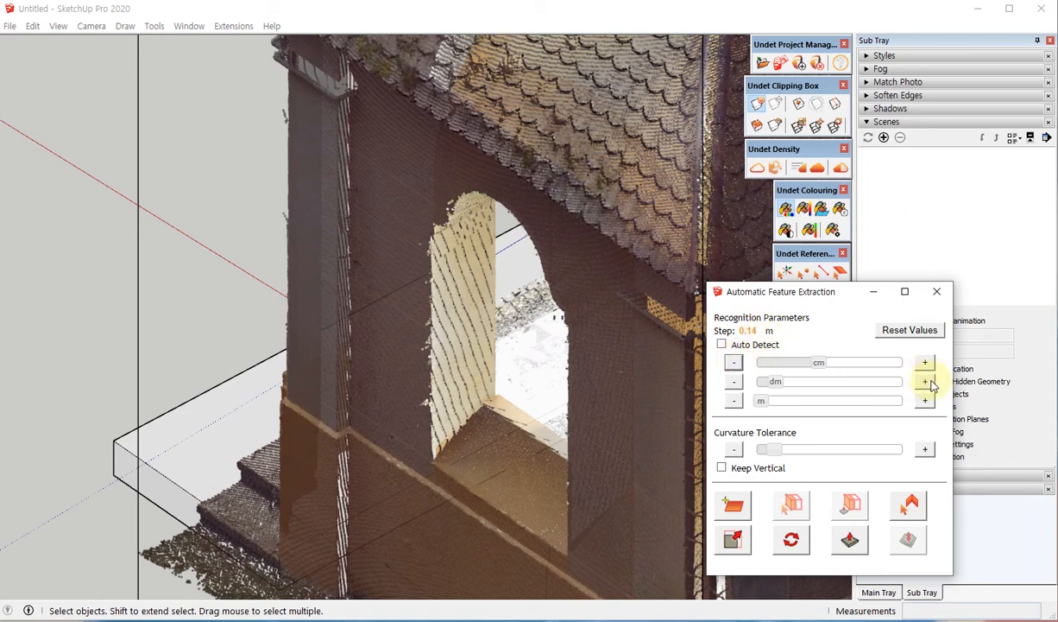
# Adjust the decimetre and metre parts of the recognition step to reach 2.24 m, and close Automatic Feature Extraction
pyautogui.click(927, 381)
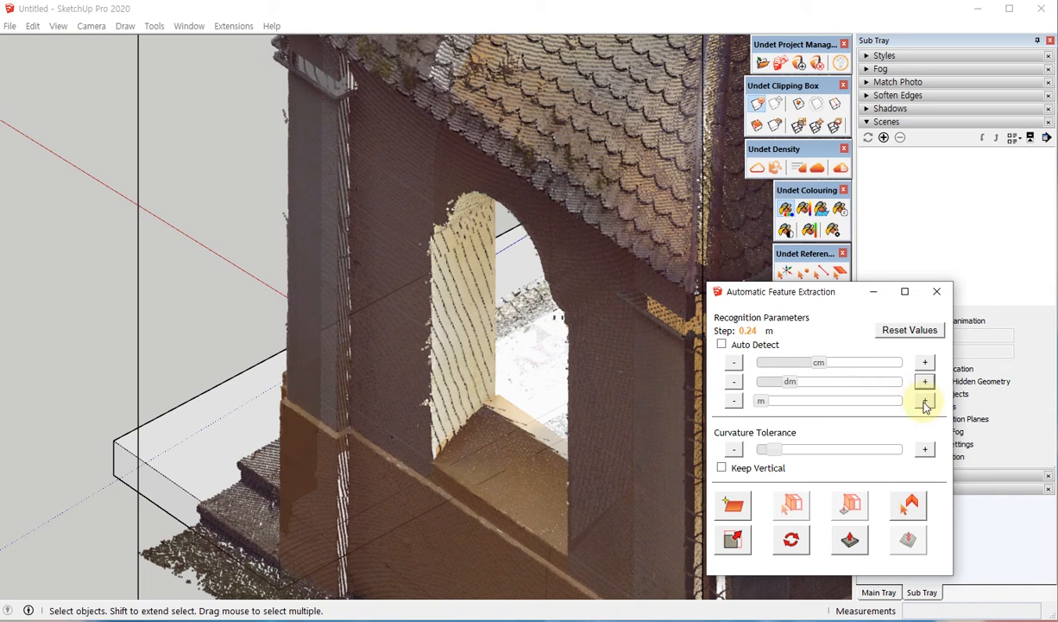
pyautogui.click(926, 402)
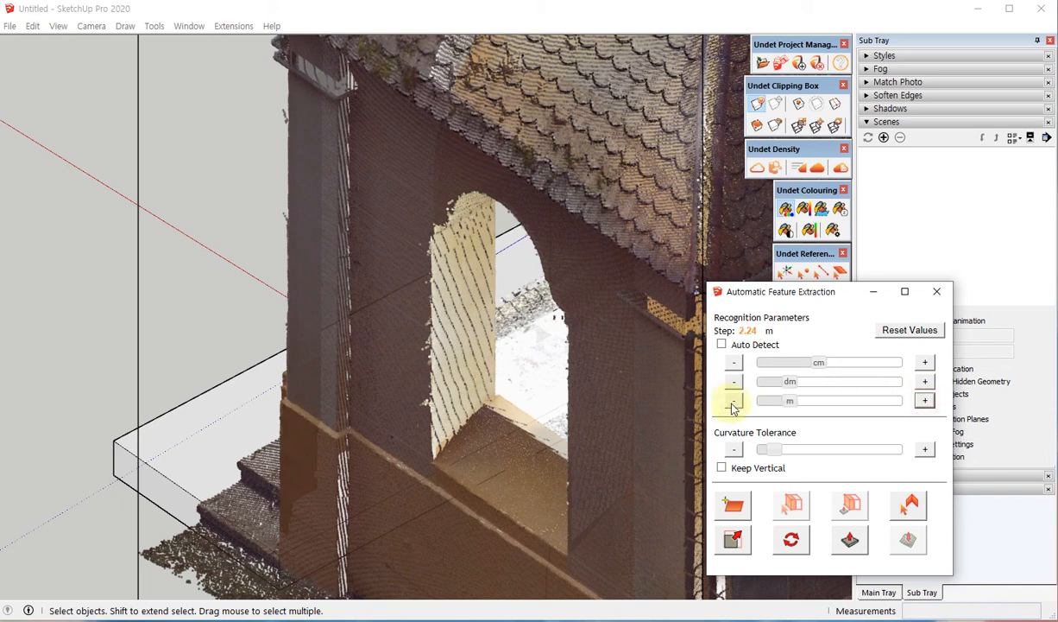
pyautogui.moveTo(776, 401); pyautogui.dragTo(834, 400)
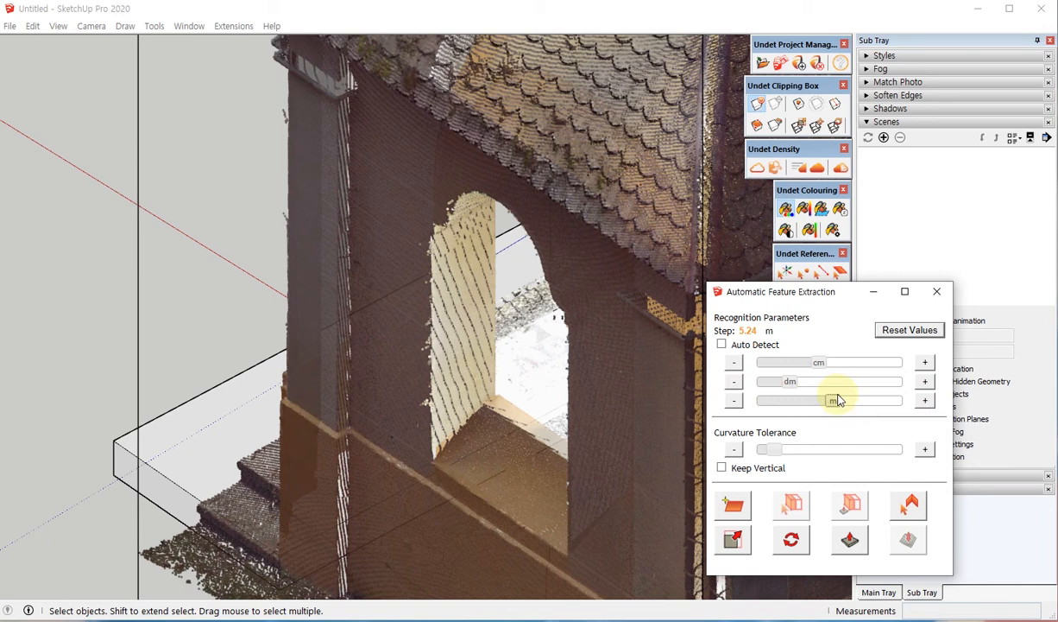
pyautogui.moveTo(834, 400); pyautogui.dragTo(786, 402)
pyautogui.click(527, 354)
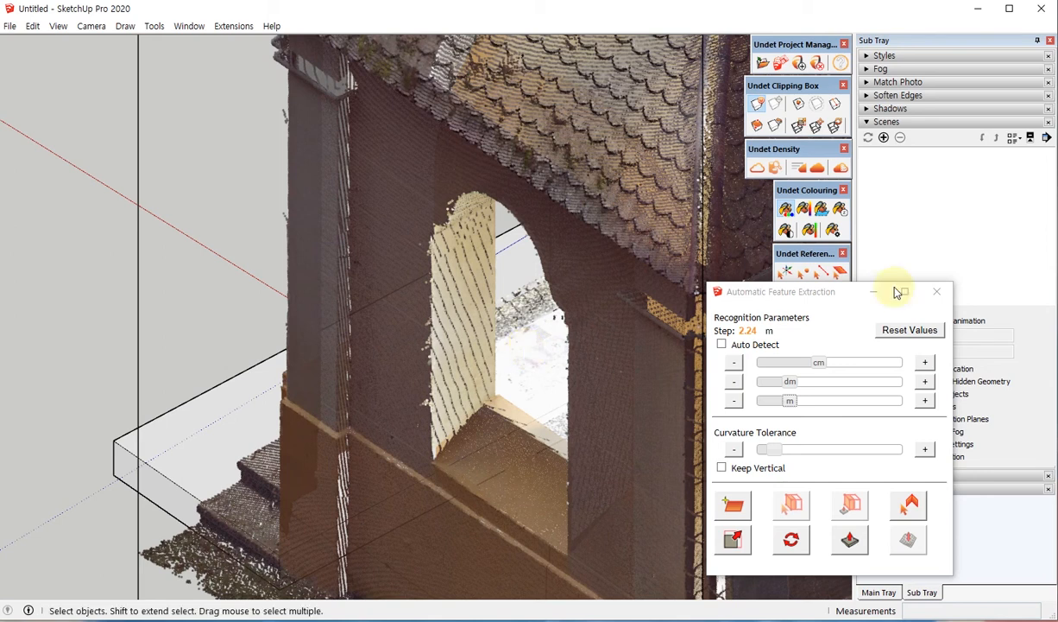
pyautogui.click(937, 292)
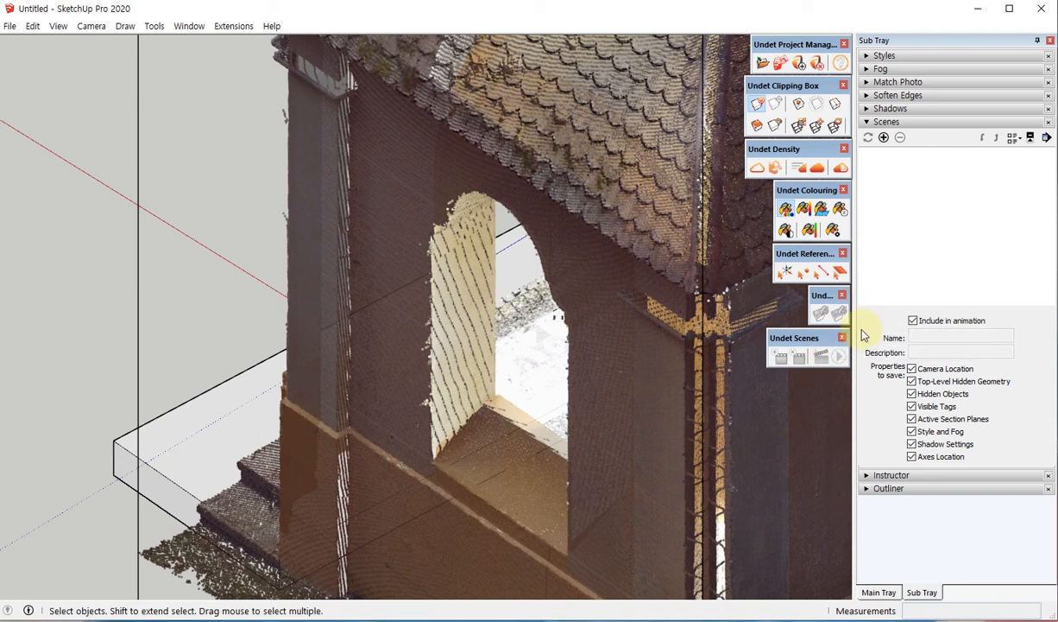
# Open Undet's Coordinate Systems parameters and show the chapel roof in plan view
pyautogui.click(234, 26)
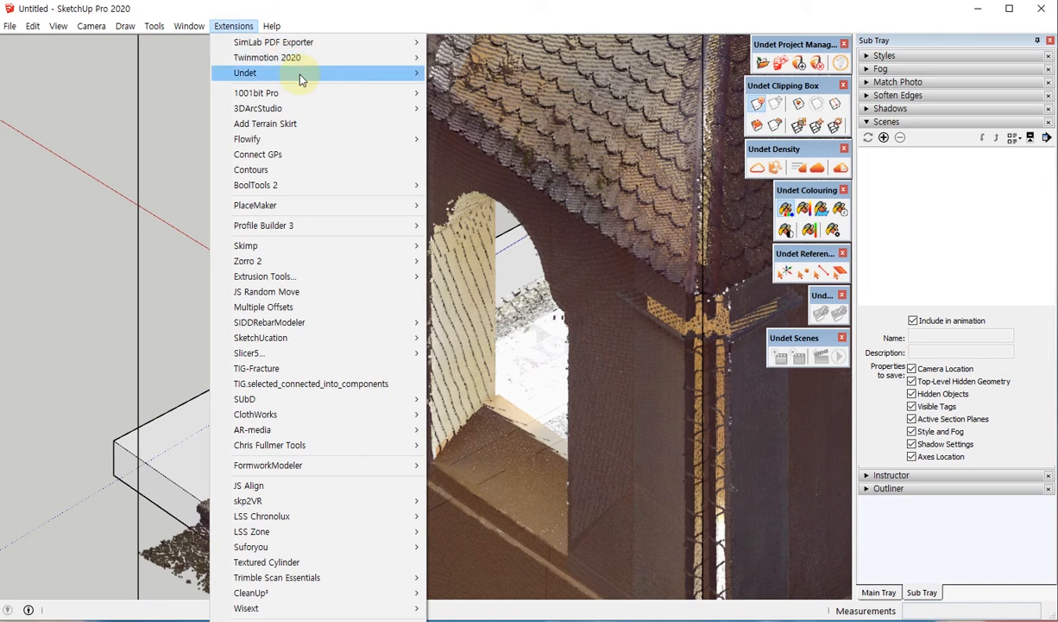
pyautogui.moveTo(300, 77)
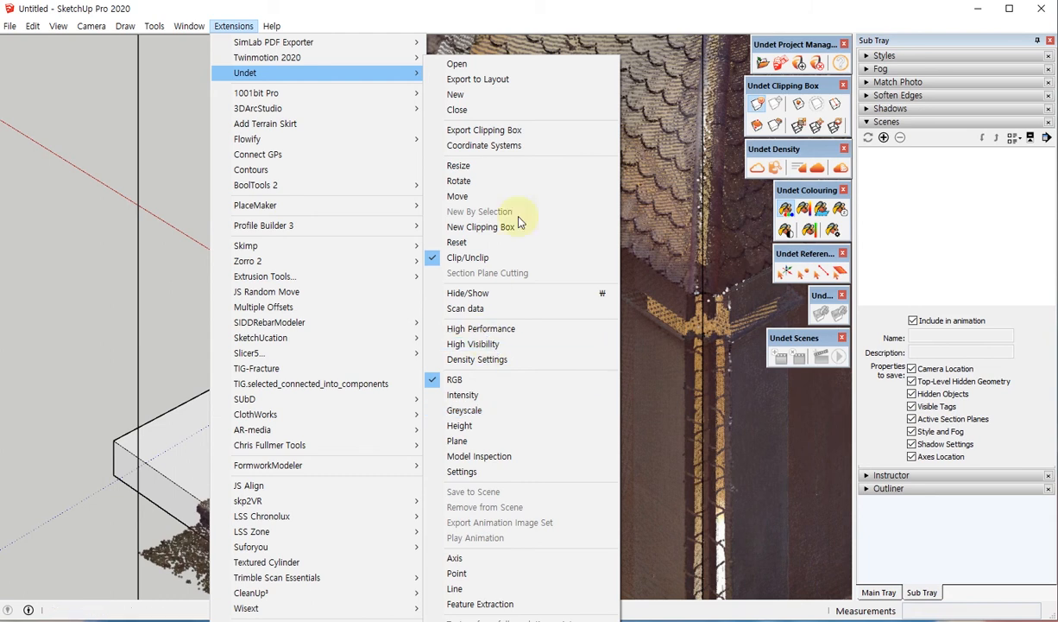
pyautogui.click(510, 147)
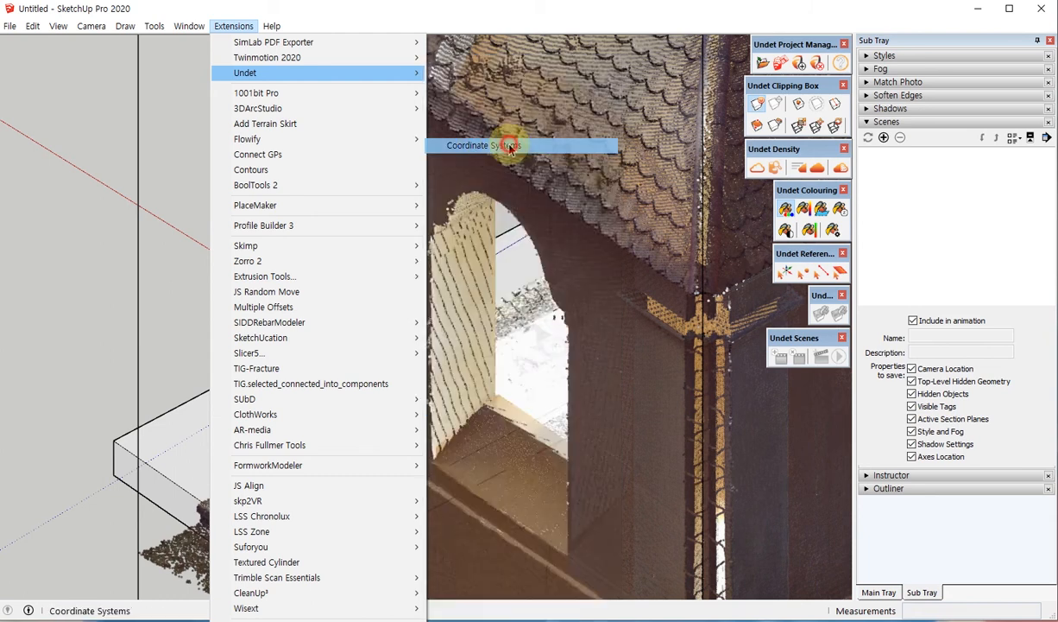
pyautogui.moveTo(140, 84); pyautogui.dragTo(595, 196)
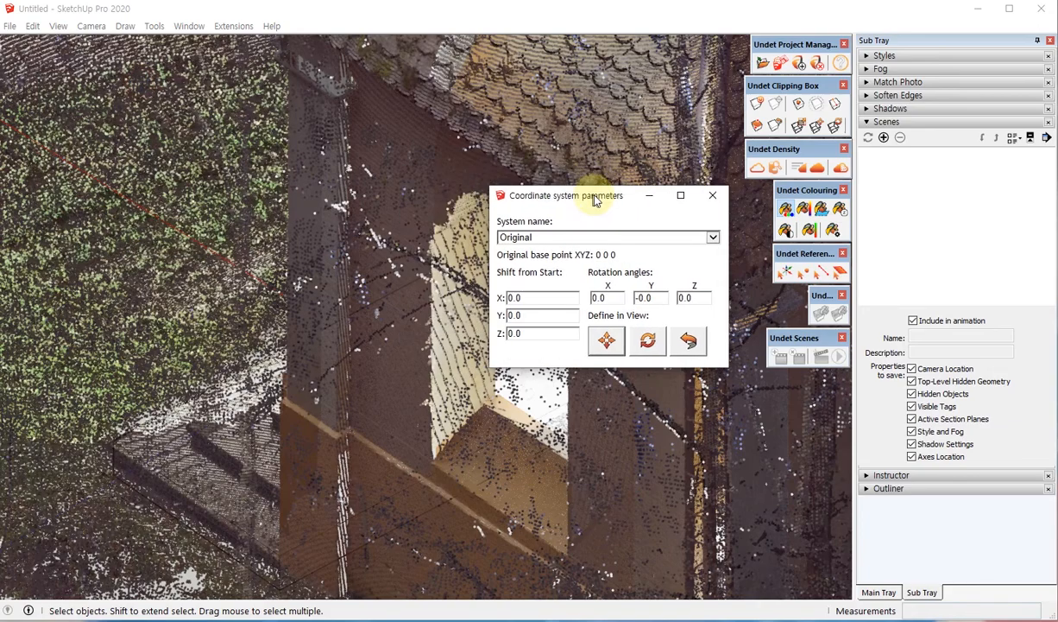
pyautogui.scroll(-5, 167, 382)
pyautogui.scroll(-1, 166, 385)
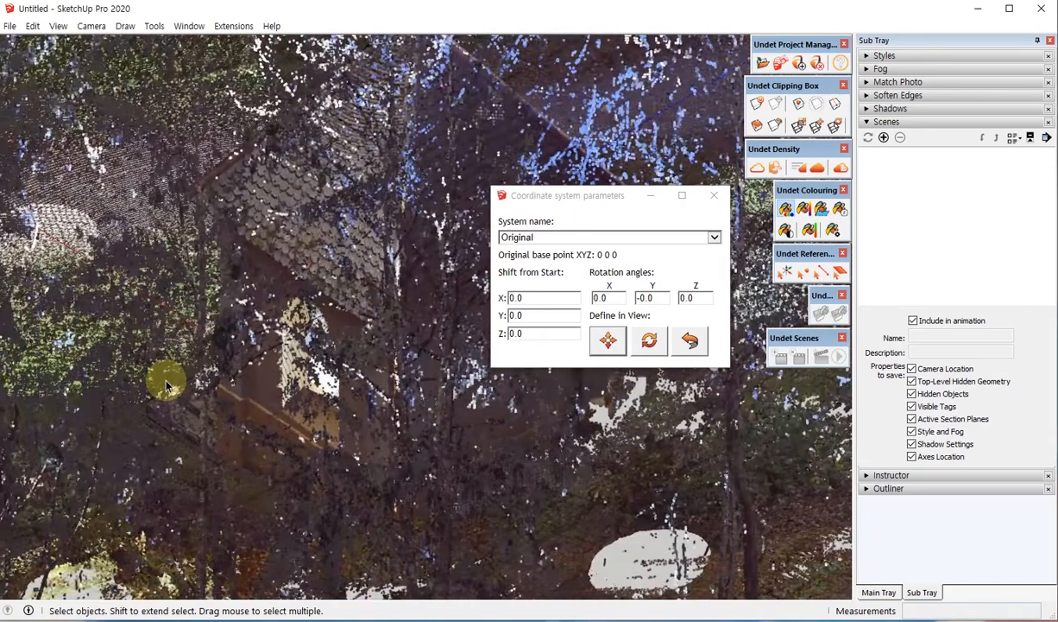
pyautogui.press('F2')
pyautogui.scroll(-1, 167, 386)
pyautogui.scroll(8, 167, 386)
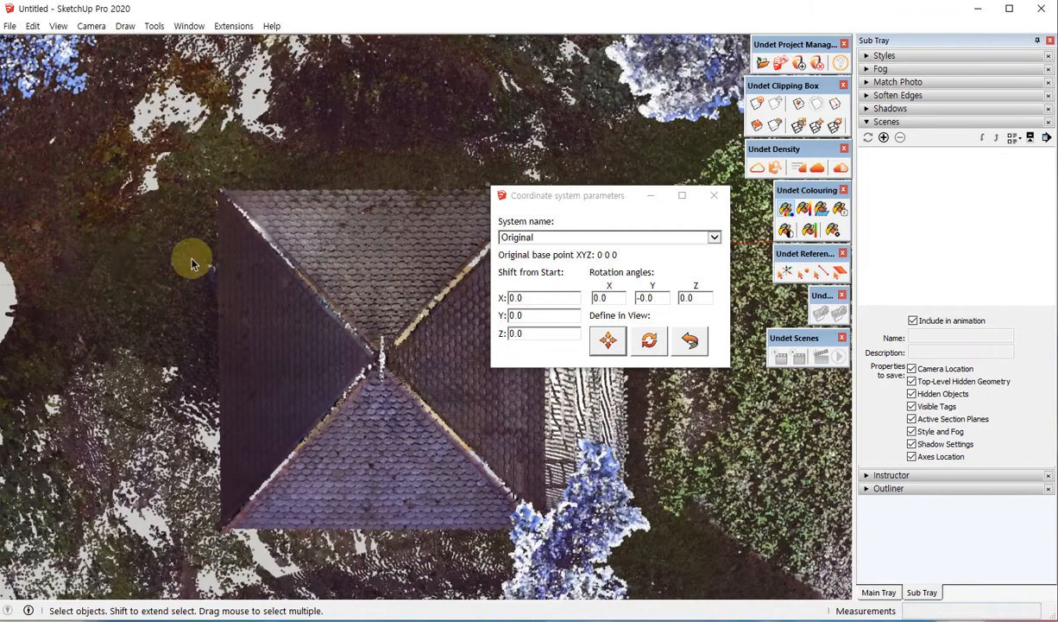
pyautogui.press('r')
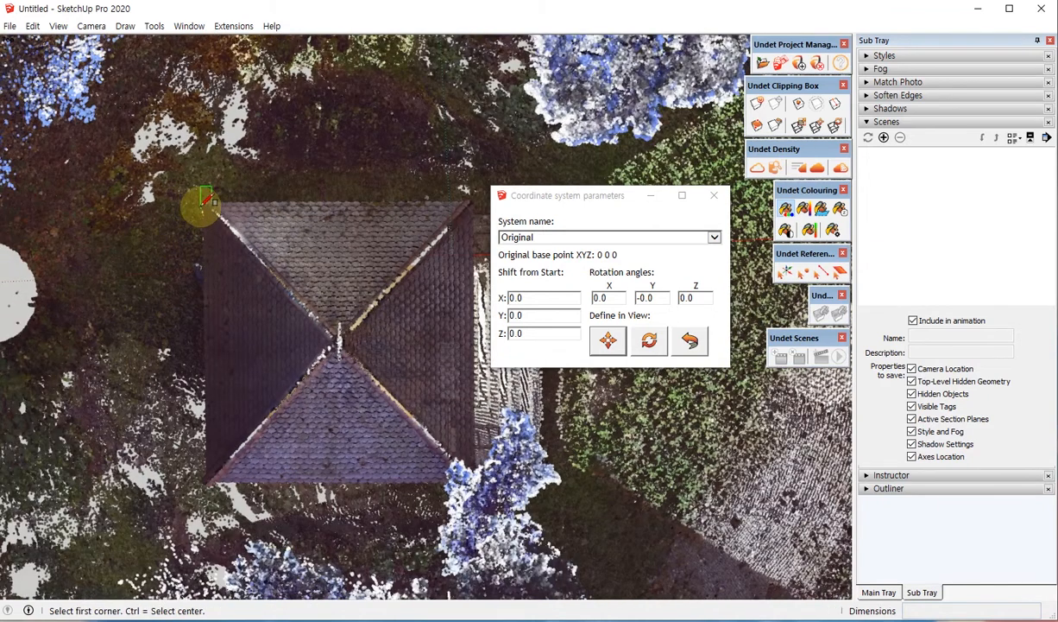
pyautogui.click(206, 197)
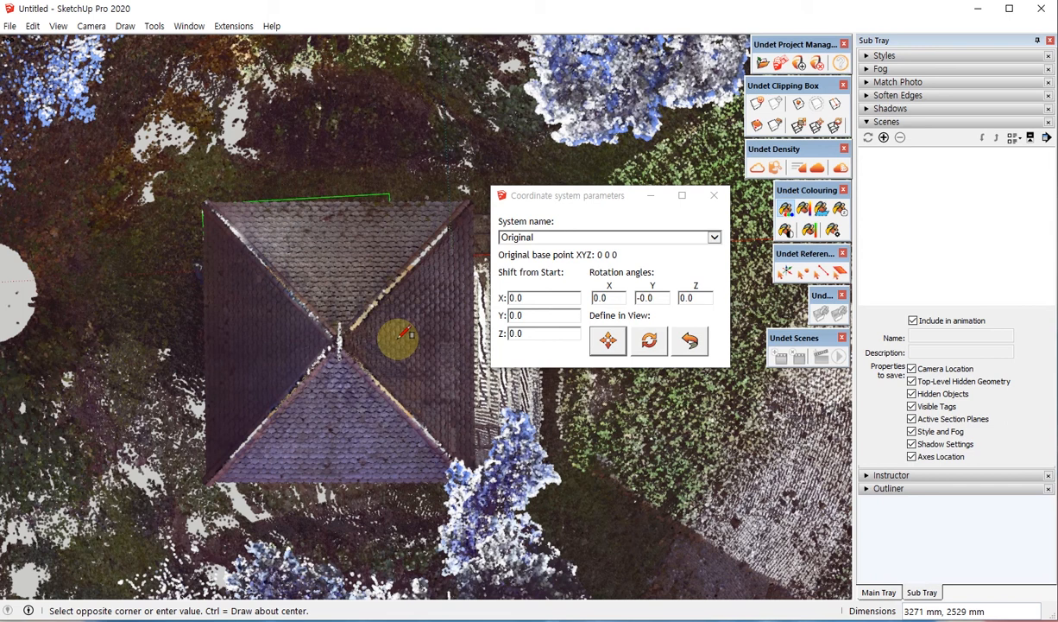
pyautogui.press('space')
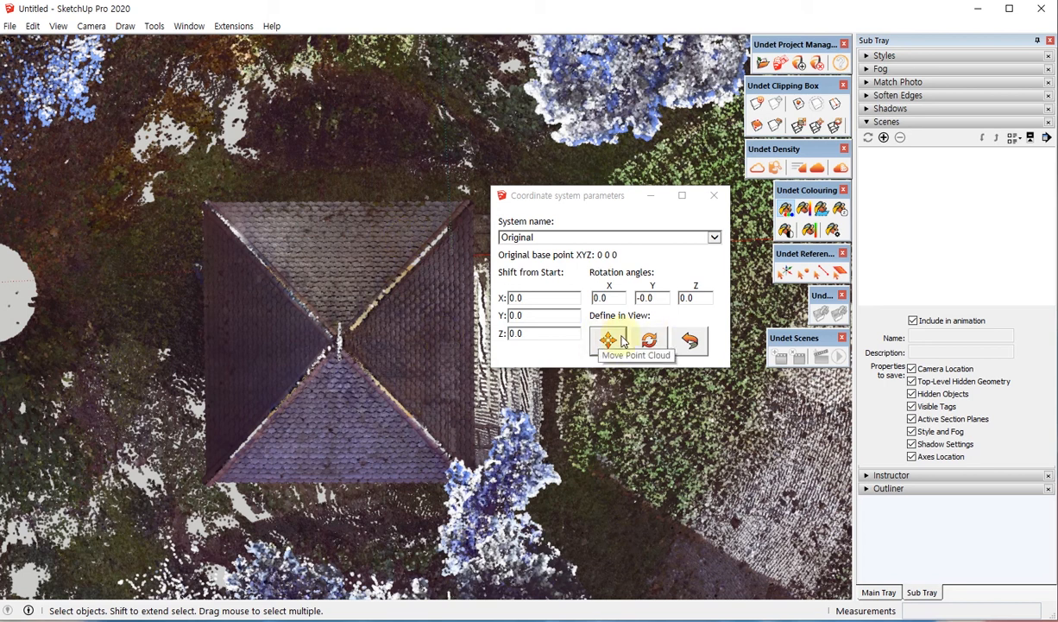
# Rotate the point cloud in plan about the roof apex to a Z rotation angle of about -96.4
pyautogui.scroll(-3, 354, 302)
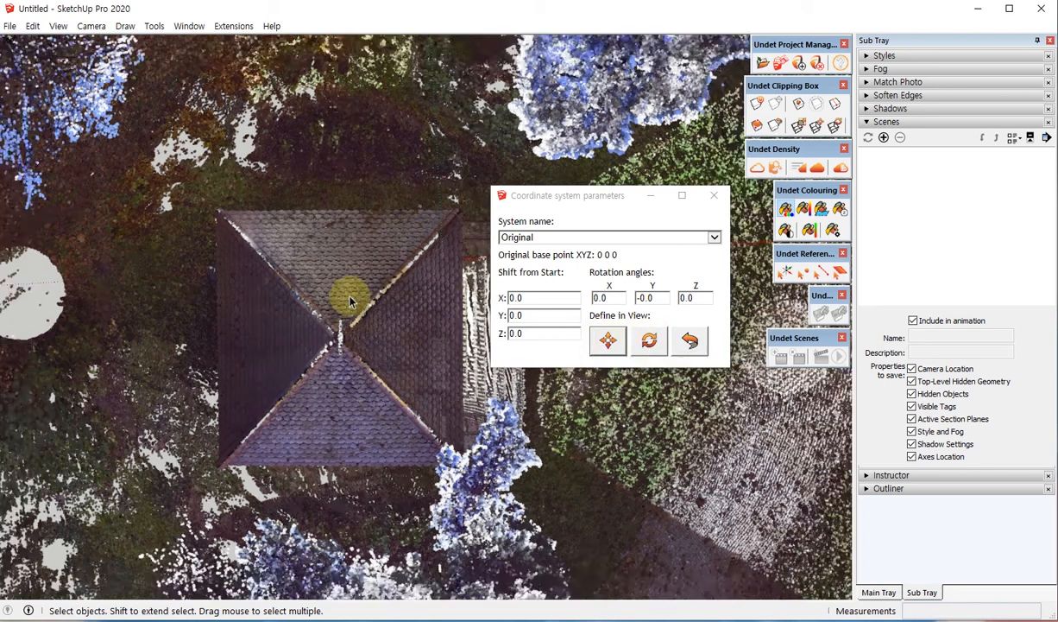
pyautogui.moveTo(377, 325); pyautogui.dragTo(327, 318, button='middle')
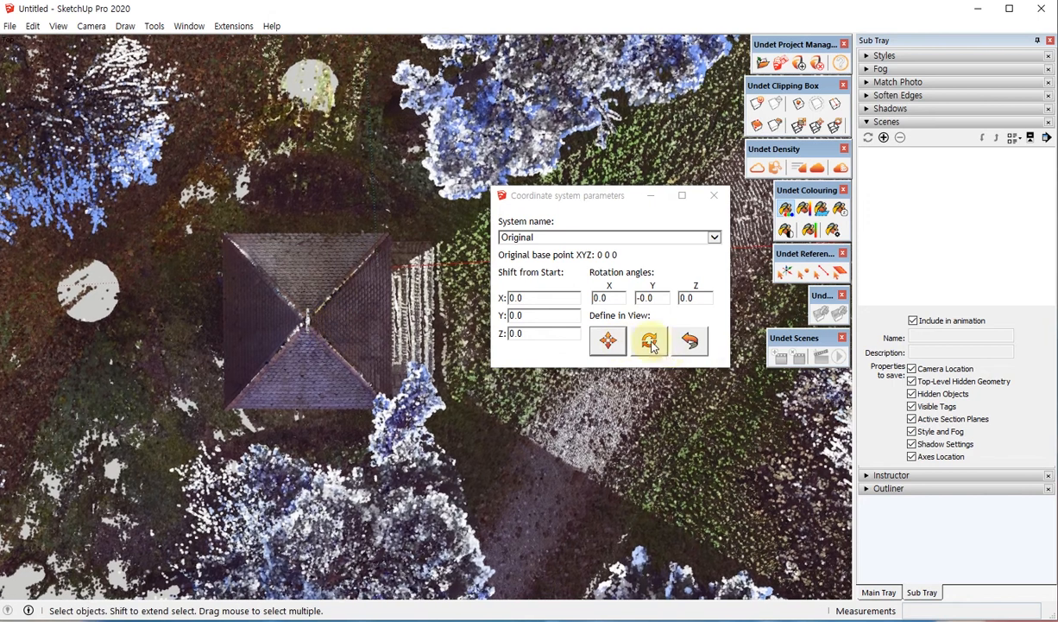
pyautogui.click(649, 340)
pyautogui.click(307, 319)
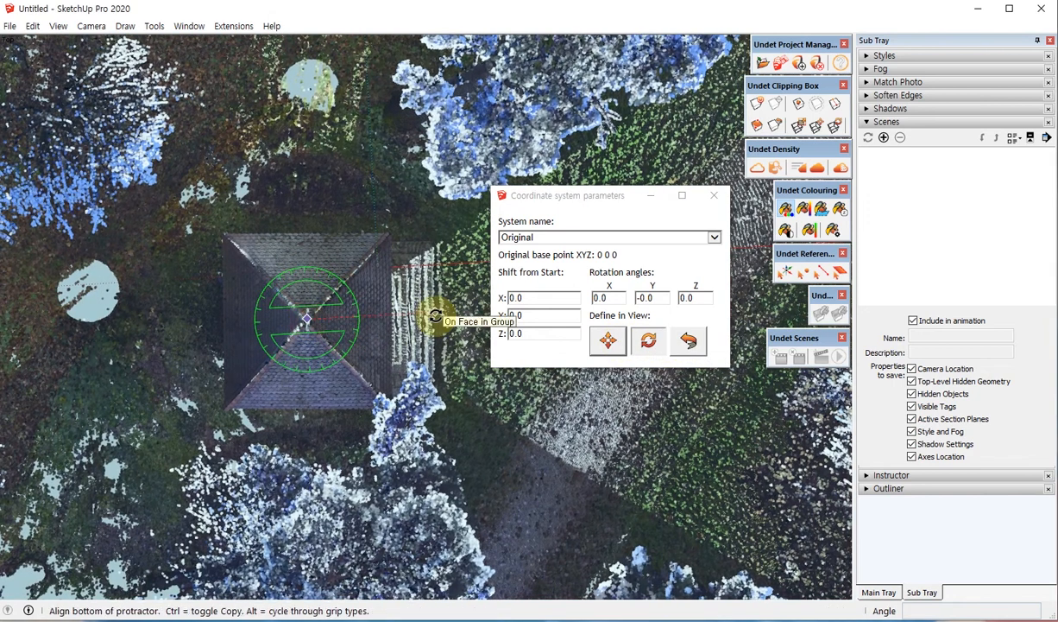
pyautogui.click(436, 310)
pyautogui.click(290, 454)
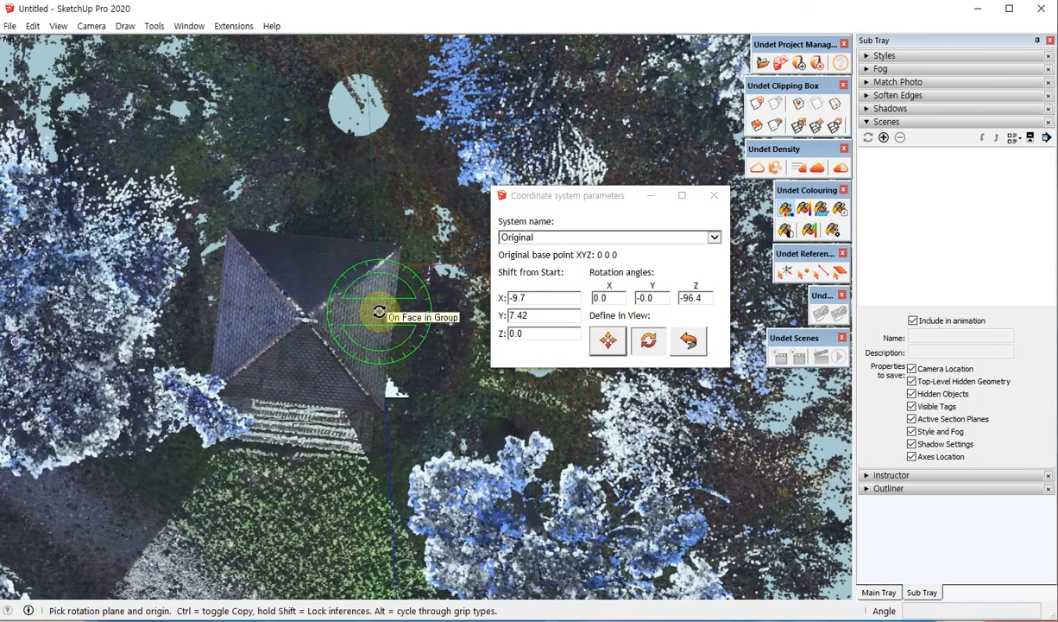
pyautogui.press('space')
# Rotate the point cloud again about the roof apex to a Z rotation angle of about -159.3
pyautogui.moveTo(455, 343); pyautogui.dragTo(324, 312, button='middle')
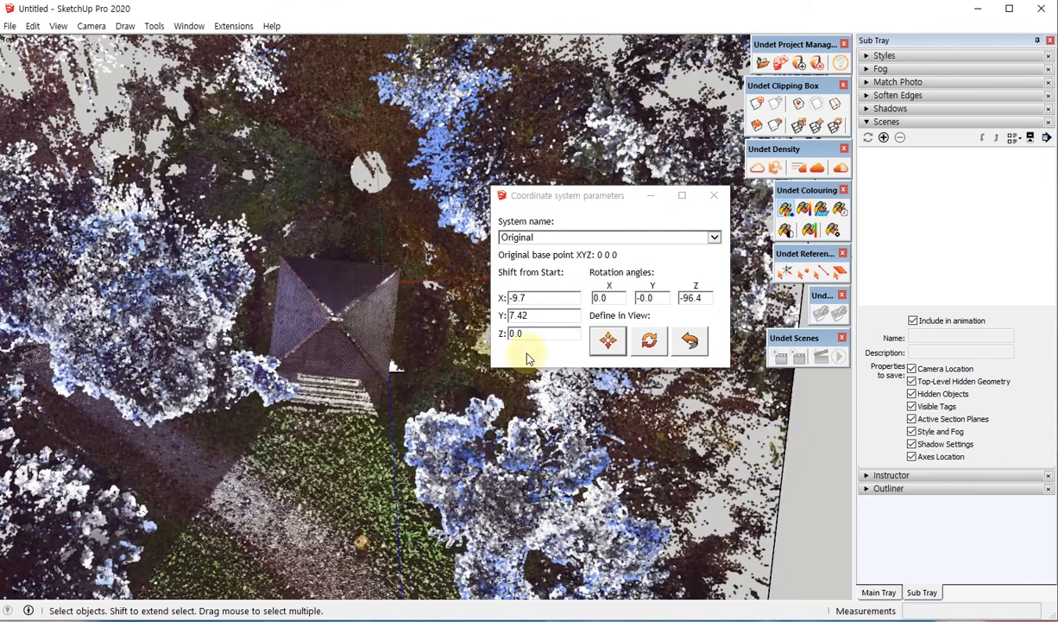
pyautogui.click(647, 352)
pyautogui.click(334, 322)
pyautogui.click(441, 331)
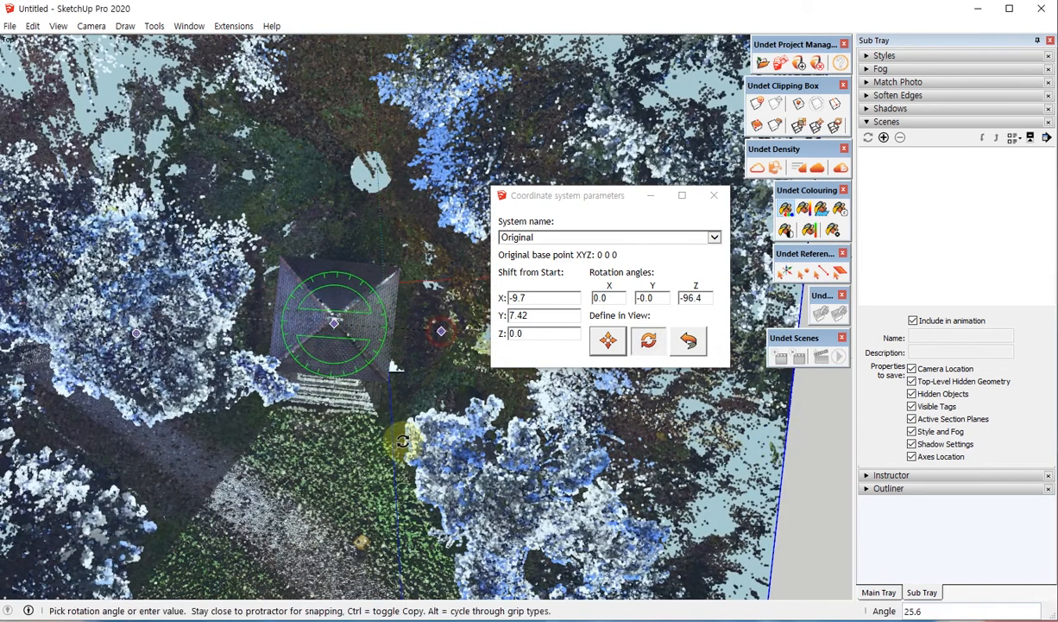
pyautogui.click(393, 457)
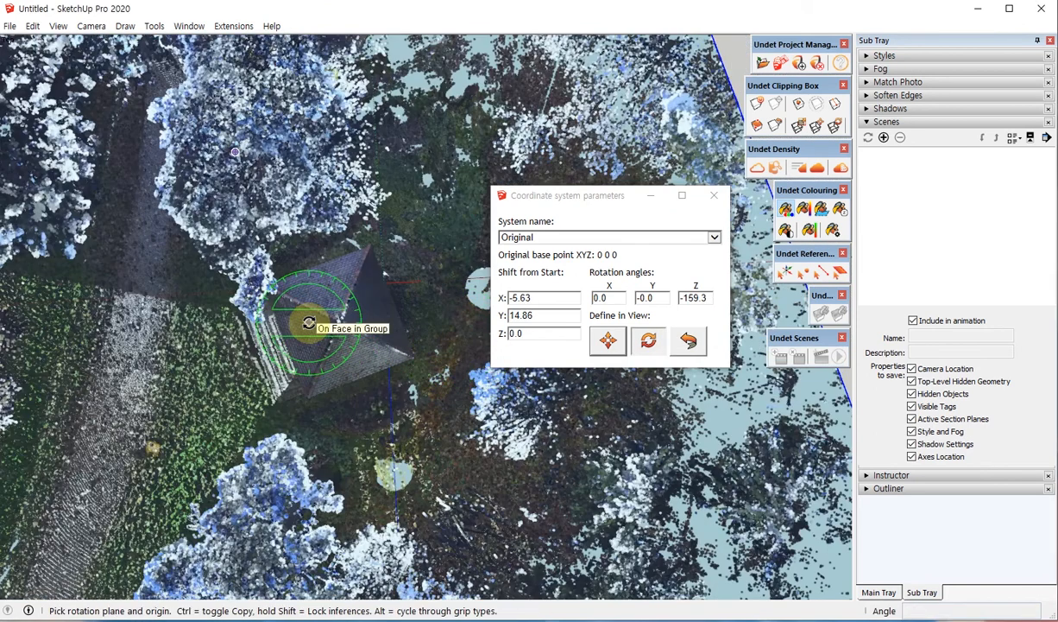
# Rotate the point cloud once more about the roof apex to a Z rotation angle of about 137.7
pyautogui.click(348, 322)
pyautogui.click(454, 456)
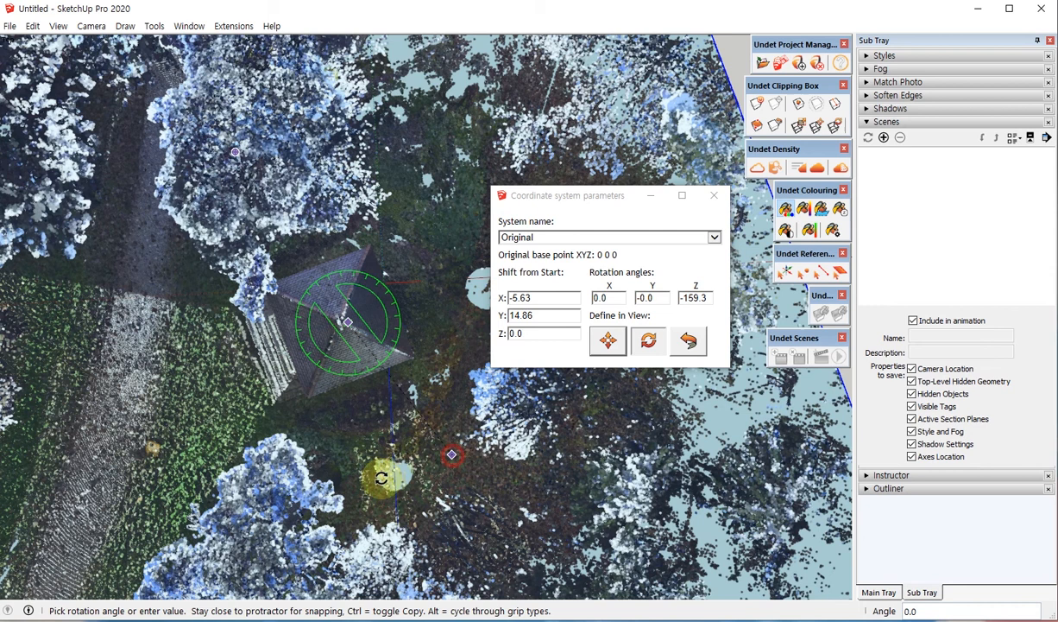
pyautogui.click(273, 490)
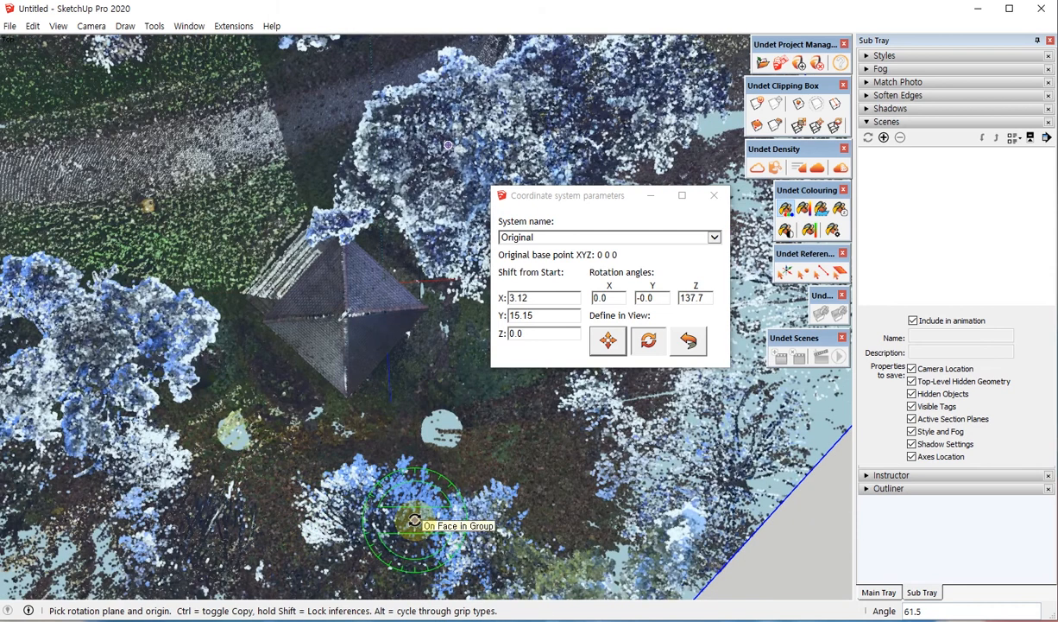
# Move the point cloud repeatedly in plan between picked points, finishing at a shift of about X 7.03, Y 25.84
pyautogui.click(608, 340)
pyautogui.scroll(-2, 343, 355)
pyautogui.scroll(-3, 344, 355)
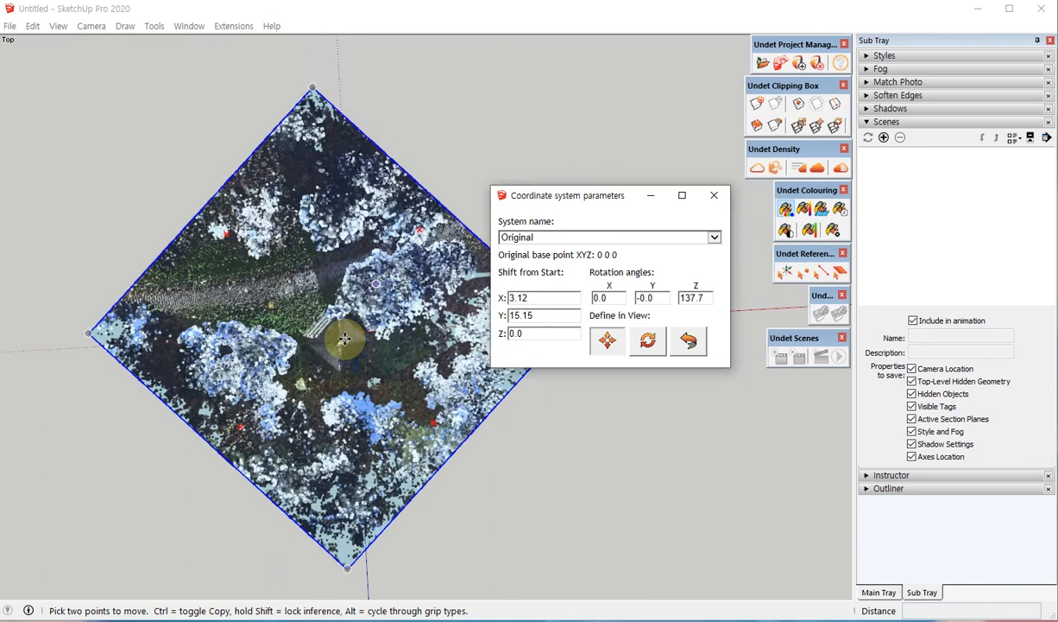
pyautogui.click(332, 327)
pyautogui.click(463, 454)
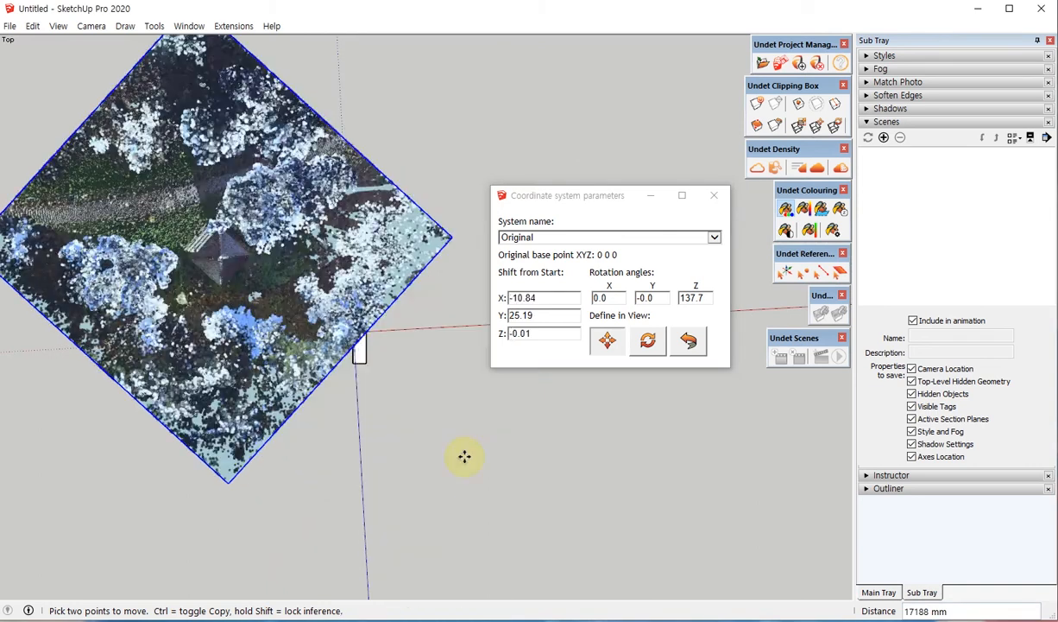
pyautogui.click(436, 372)
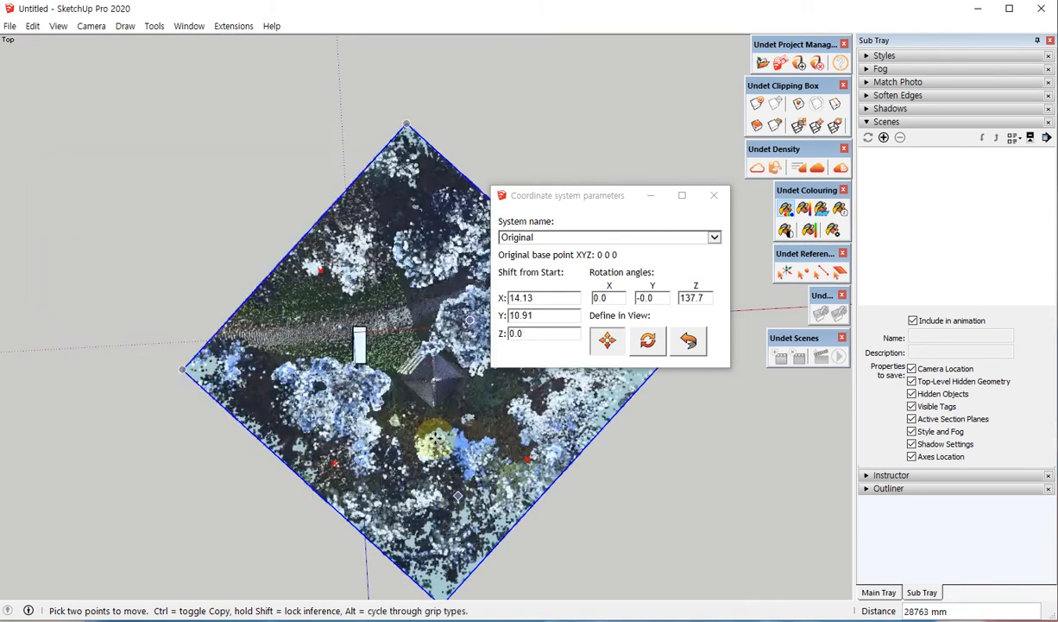
pyautogui.click(361, 298)
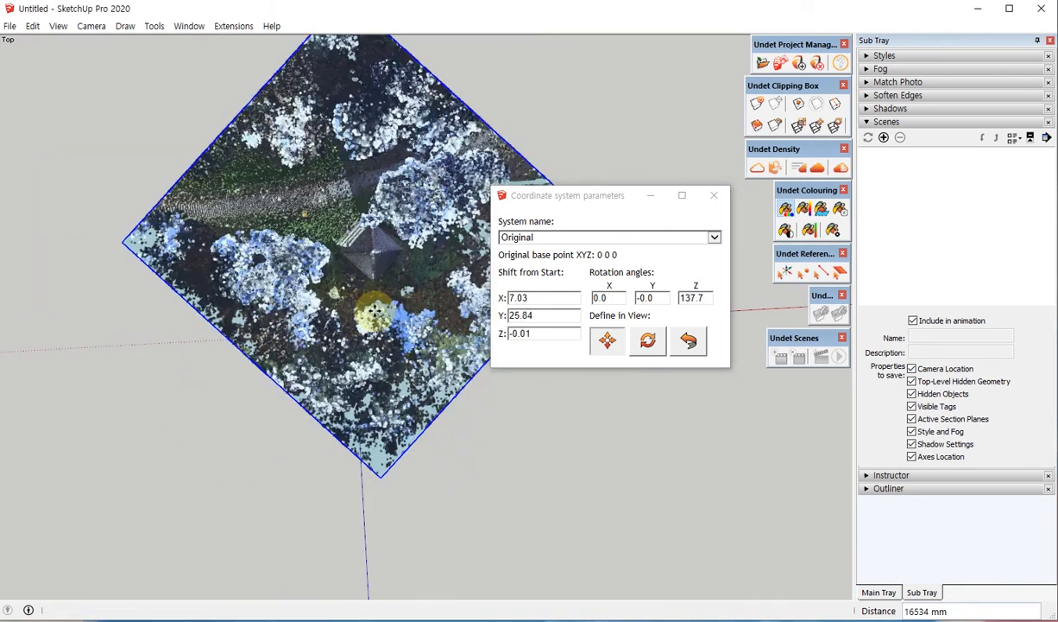
# Examine the X, Y and Z shift values of the Original coordinate system and leave the Move command
pyautogui.scroll(2, 361, 212)
pyautogui.scroll(2, 360, 214)
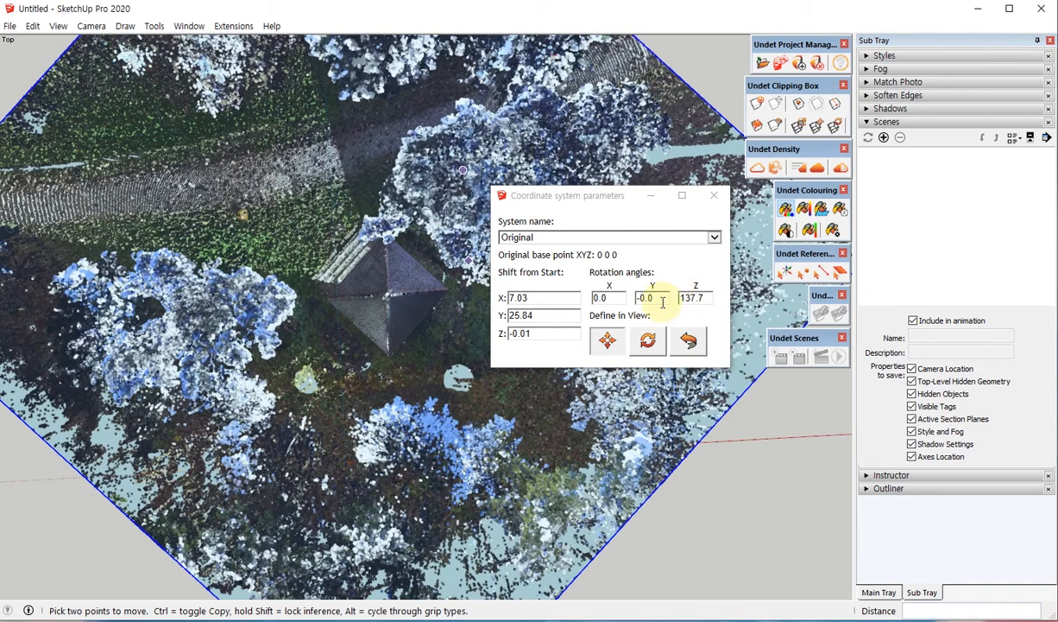
pyautogui.click(535, 297)
pyautogui.doubleClick(536, 297)
pyautogui.doubleClick(541, 315)
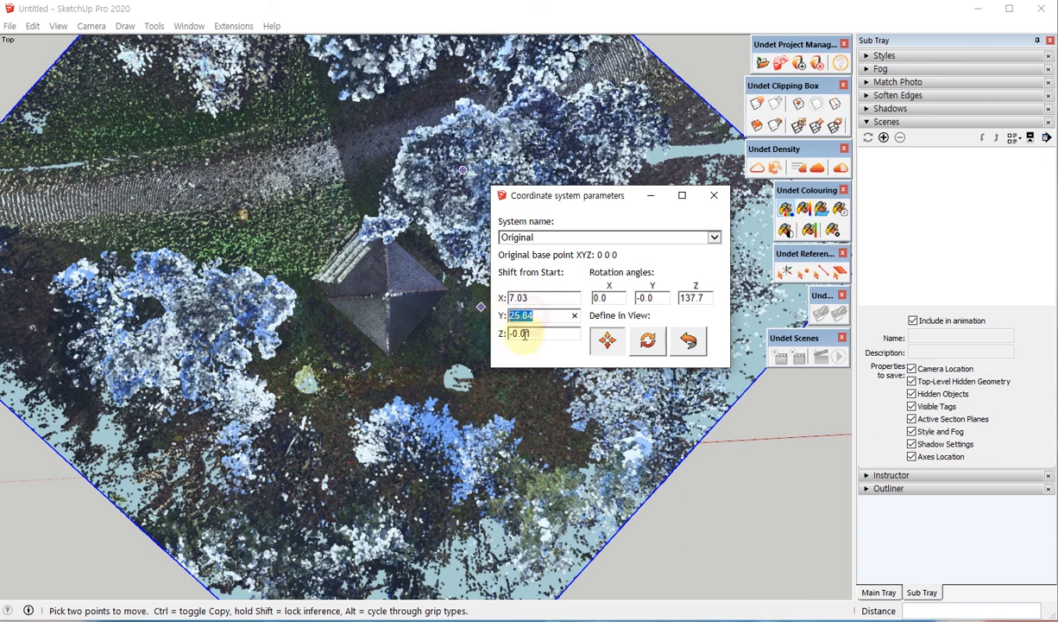
pyautogui.doubleClick(543, 334)
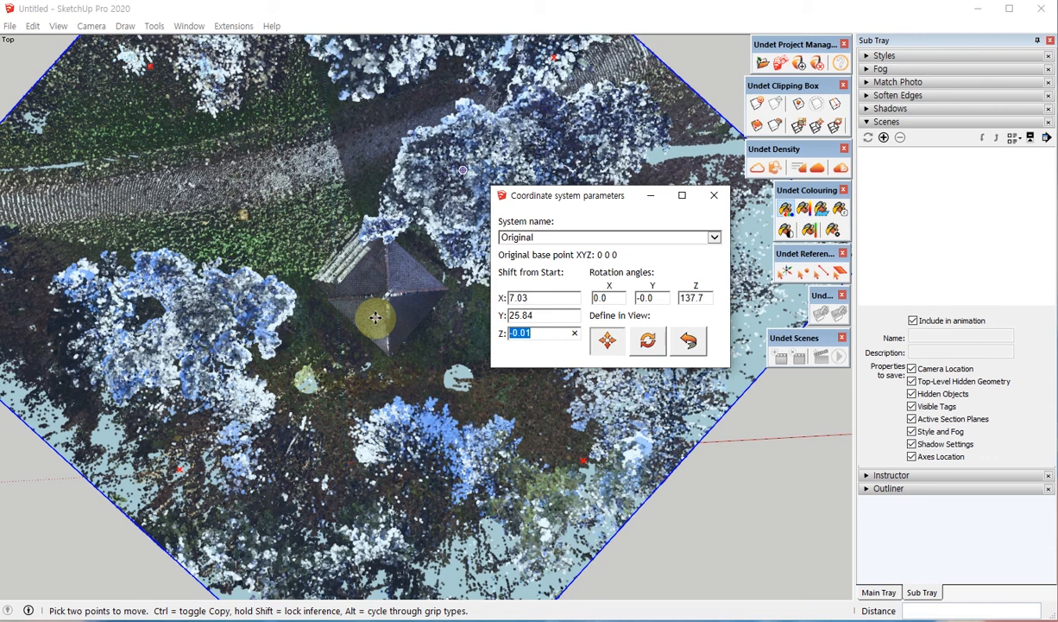
pyautogui.write('0')
pyautogui.press('Return')
pyautogui.press('space')
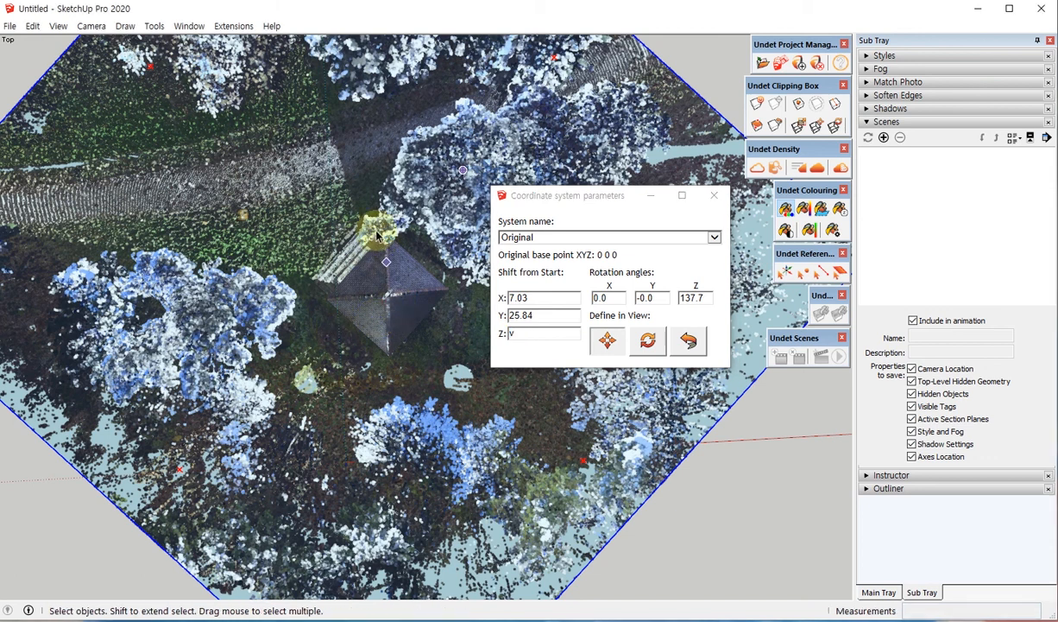
# Inspect the moved chapel roof up close in plan and close the coordinate system parameters
pyautogui.scroll(4, 377, 233)
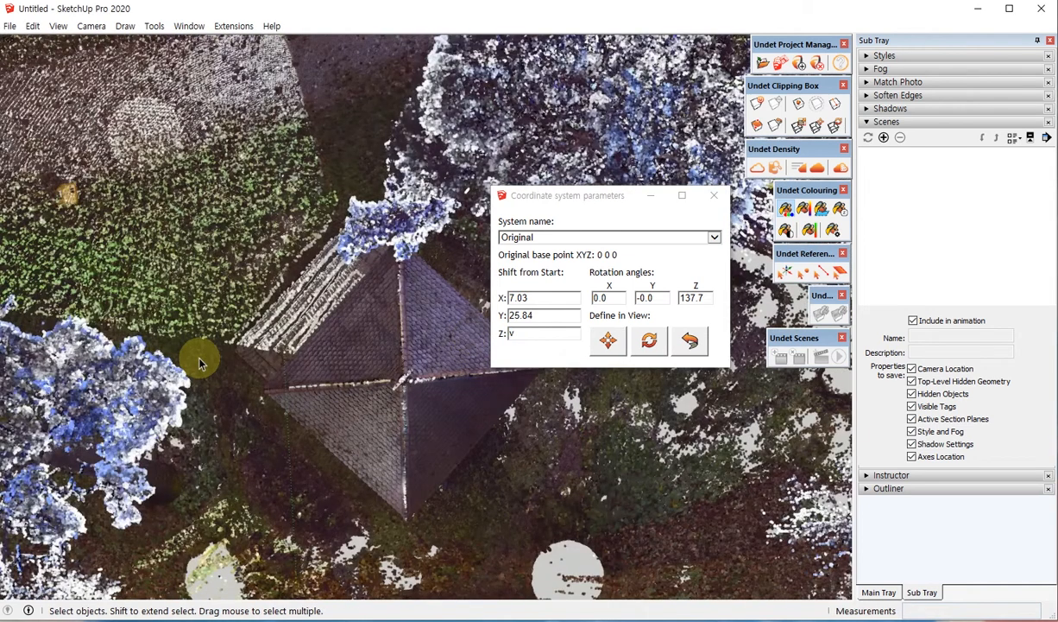
pyautogui.scroll(-4, 207, 358)
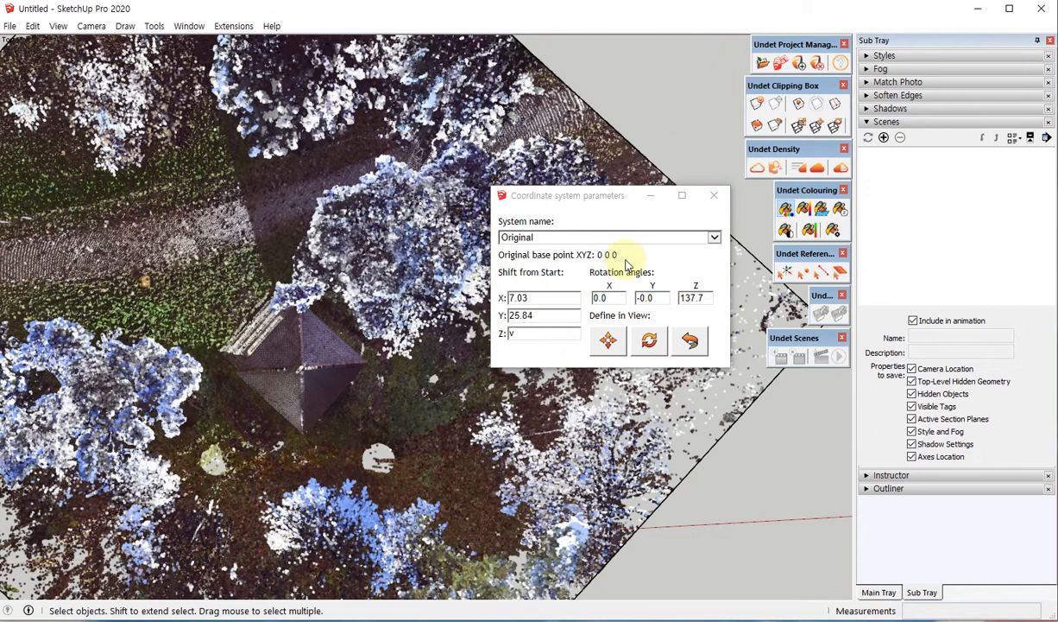
pyautogui.click(713, 202)
pyautogui.middleClick(530, 244)
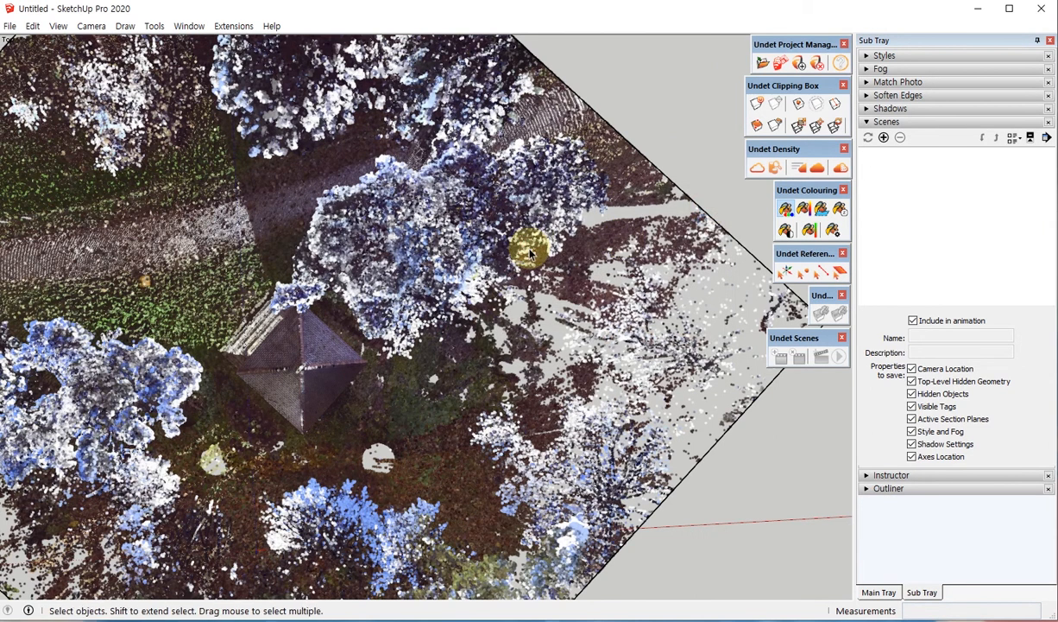